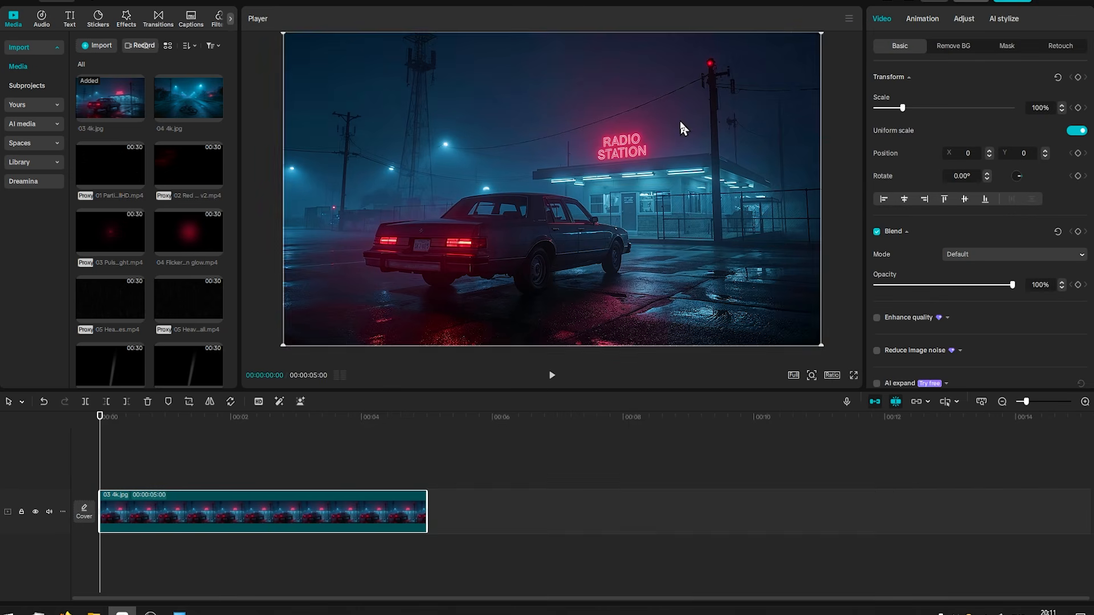
- Extend the 03 4k.jpg image clip to 30 seconds
{"action": "left_click_drag", "start_coordinate": [426, 510], "coordinate": [875, 510]}
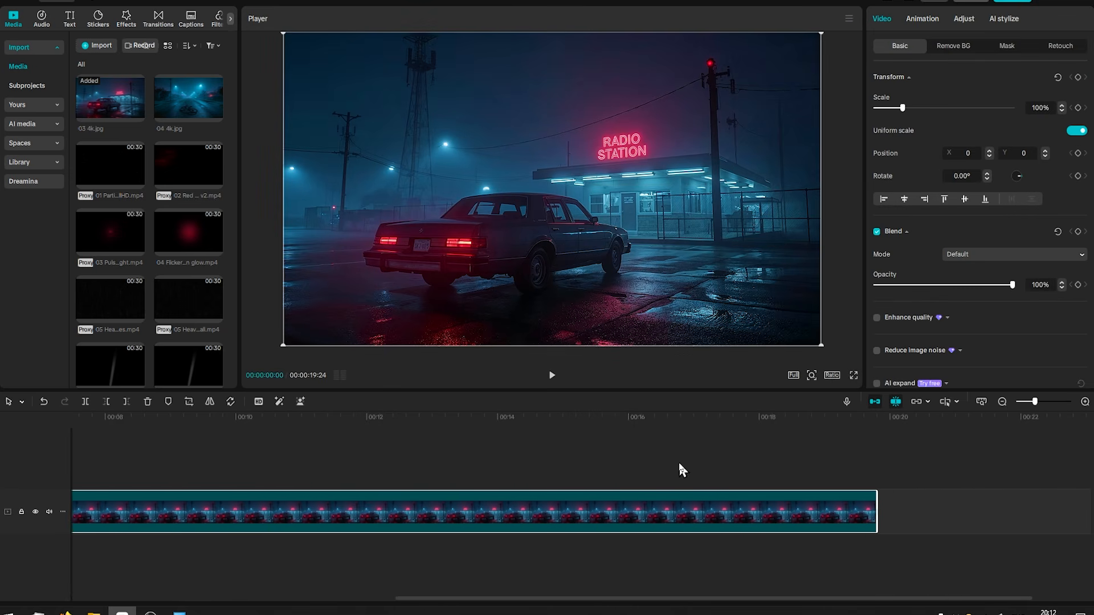
{"action": "scroll", "coordinate": [678, 469], "scroll_direction": "down", "scroll_amount": 3}
{"action": "left_click_drag", "start_coordinate": [567, 510], "coordinate": [805, 494]}
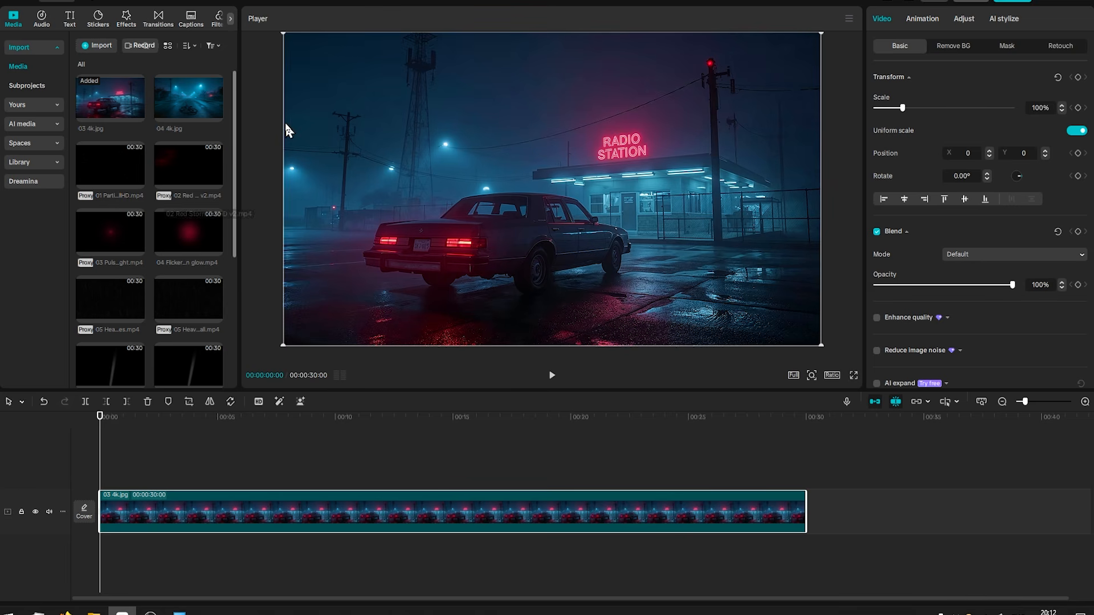
- Compare the two heavy rainfall clips, place the version with splashes above the image, and set its blend mode to Screen
{"action": "scroll", "coordinate": [231, 228], "scroll_direction": "down", "scroll_amount": 3}
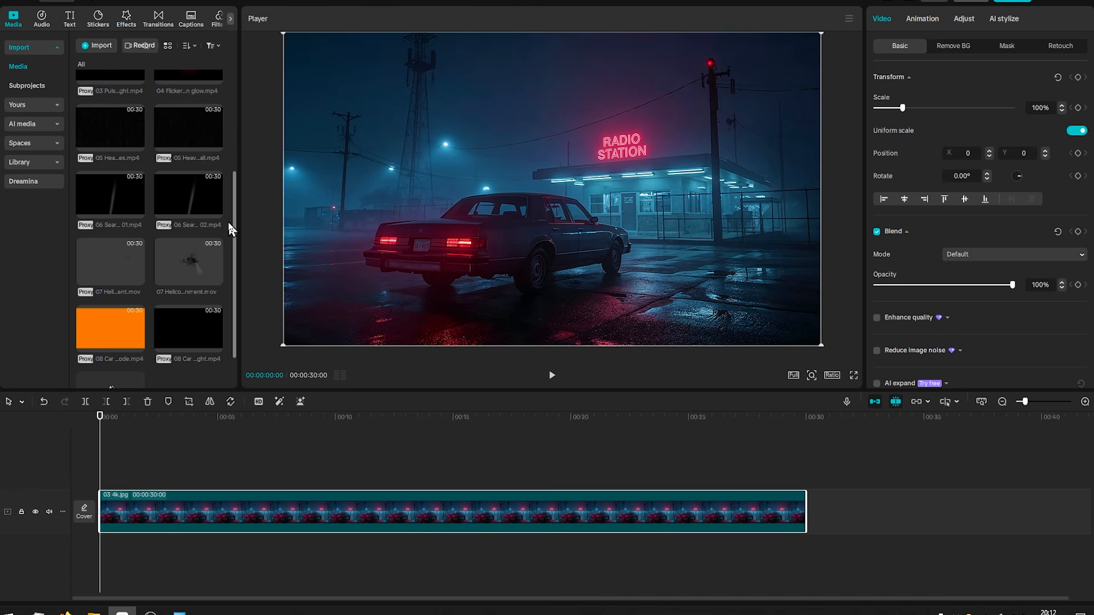
{"action": "scroll", "coordinate": [230, 225], "scroll_direction": "up", "scroll_amount": 2}
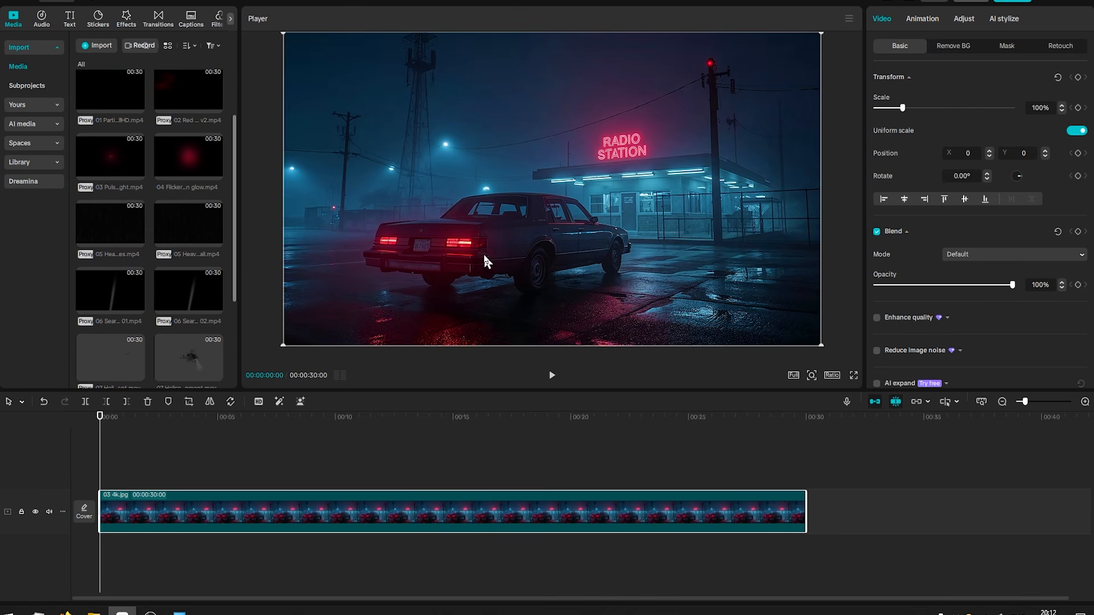
{"action": "left_click", "coordinate": [131, 231]}
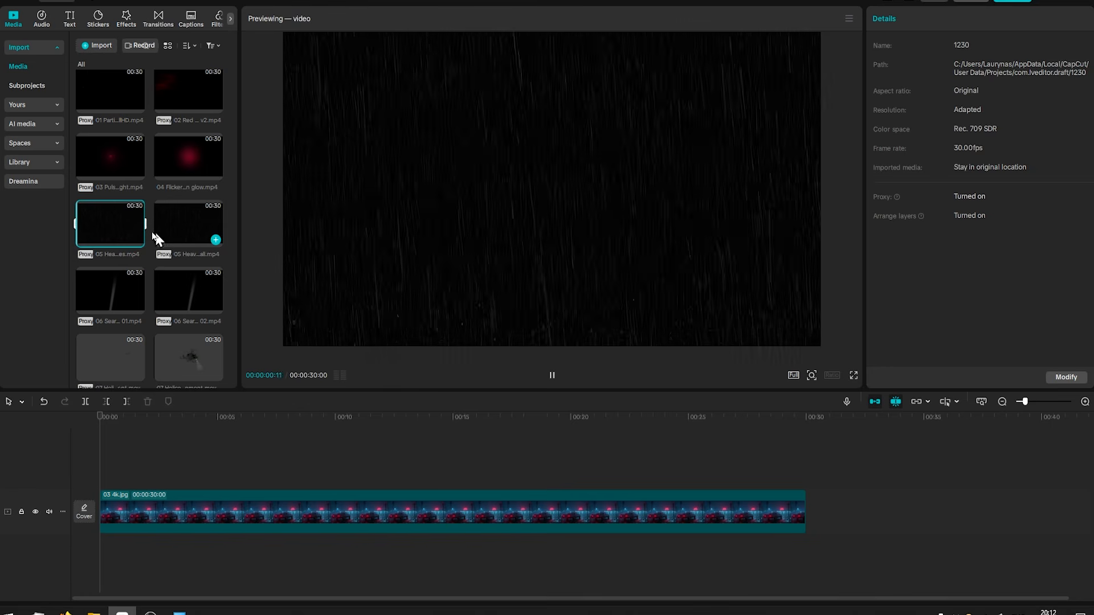
{"action": "left_click", "coordinate": [202, 231]}
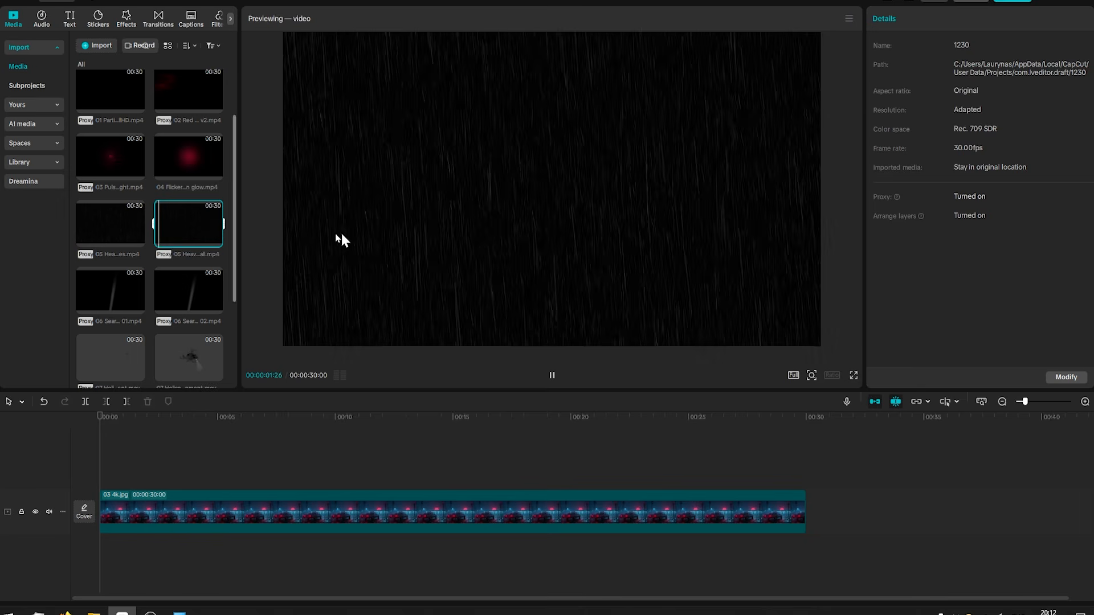
{"action": "left_click", "coordinate": [119, 228]}
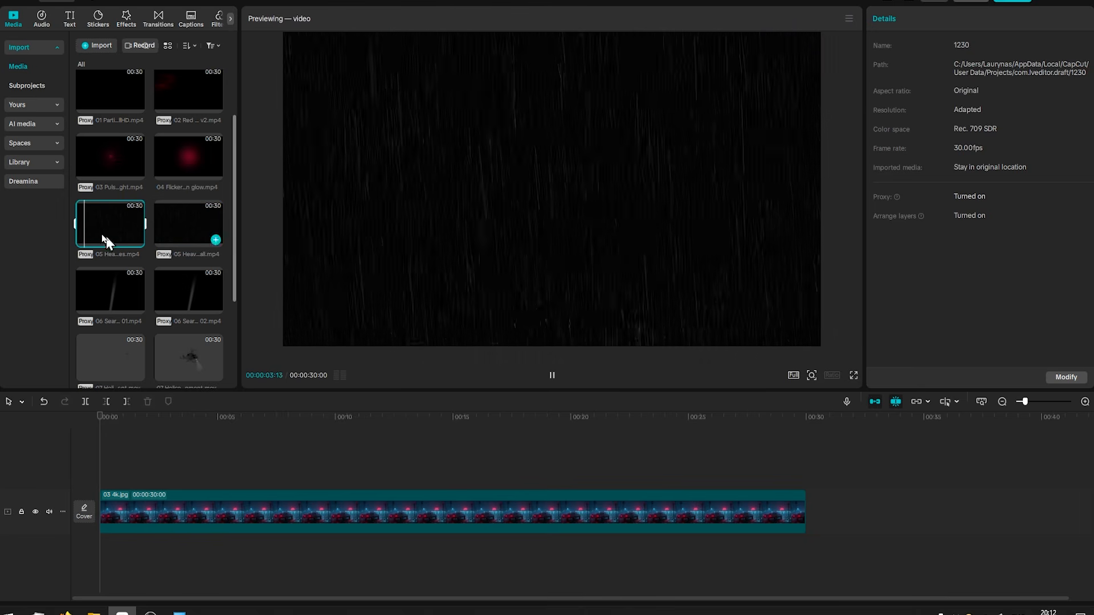
{"action": "left_click_drag", "start_coordinate": [103, 236], "coordinate": [100, 470]}
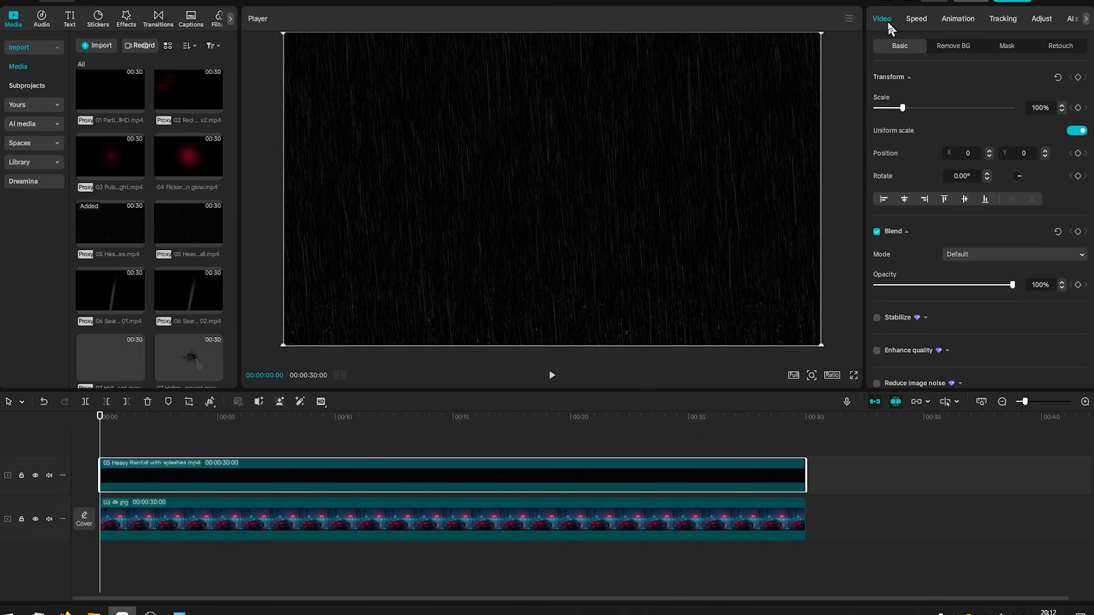
{"action": "left_click", "coordinate": [966, 254]}
{"action": "left_click", "coordinate": [973, 314]}
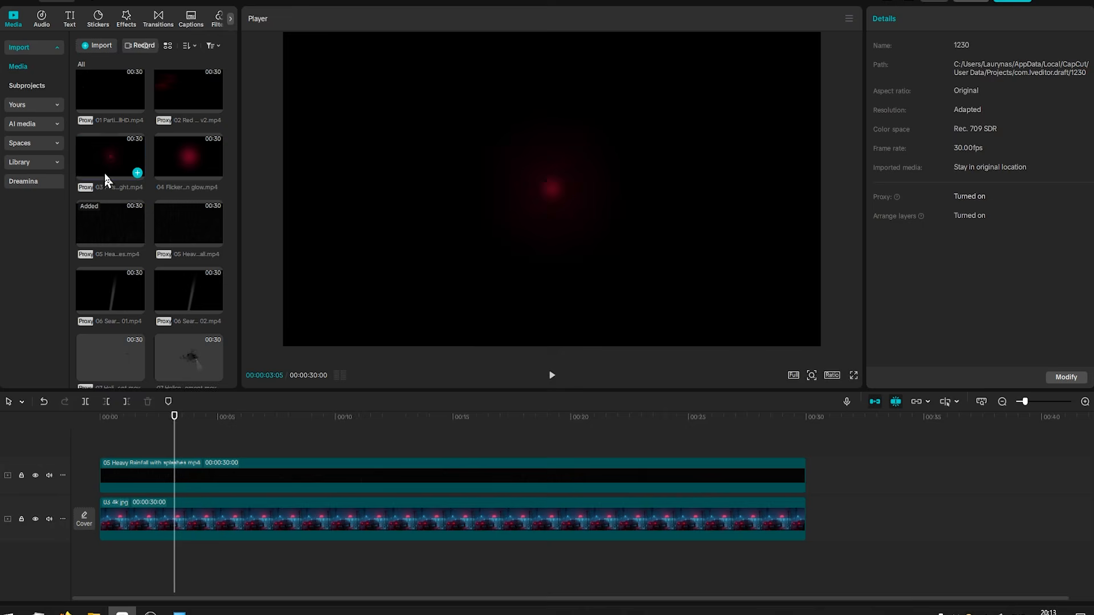
- Place the pulsing tower light clip on a new track above the rain and set its blend mode to Screen
{"action": "left_click", "coordinate": [104, 172]}
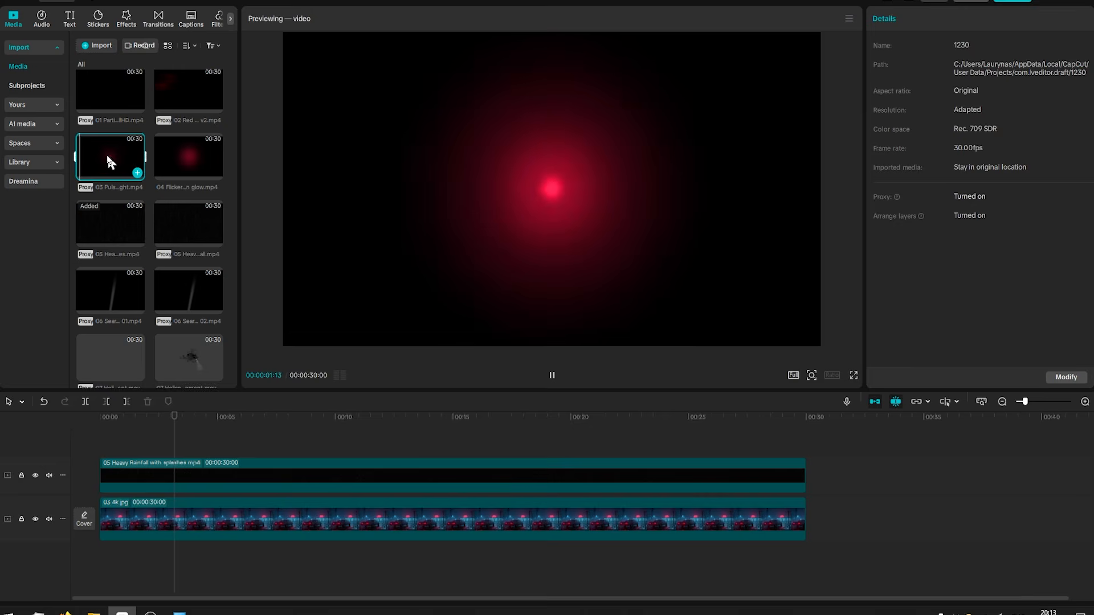
{"action": "left_click_drag", "start_coordinate": [106, 153], "coordinate": [101, 440]}
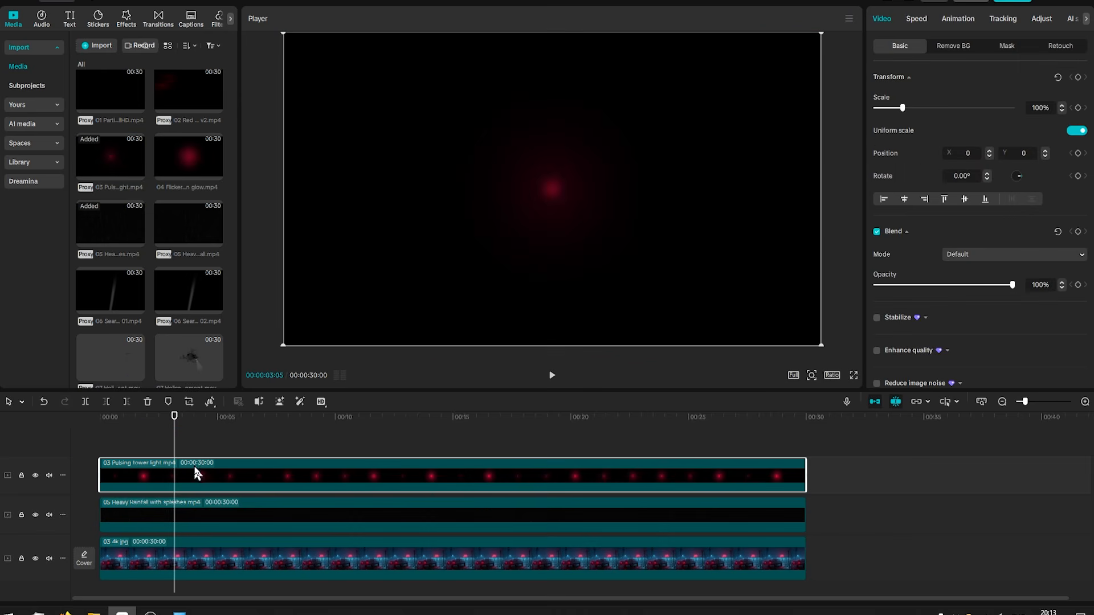
{"action": "left_click", "coordinate": [965, 255]}
{"action": "left_click", "coordinate": [975, 314]}
- Shrink the pulsing tower light overlay to about 5% and position it on the radio tower's upper end at about X -826, Y 1046
{"action": "left_click_drag", "start_coordinate": [820, 316], "coordinate": [680, 249]}
{"action": "left_click_drag", "start_coordinate": [174, 417], "coordinate": [135, 417]}
{"action": "left_click_drag", "start_coordinate": [683, 266], "coordinate": [617, 227]}
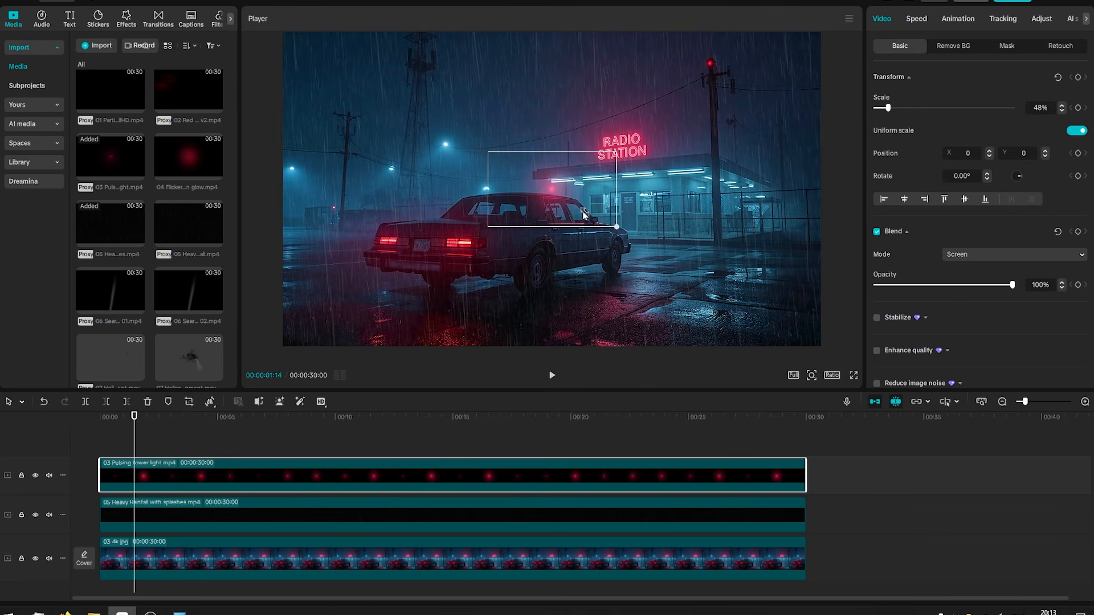
{"action": "left_click_drag", "start_coordinate": [554, 204], "coordinate": [439, 51]}
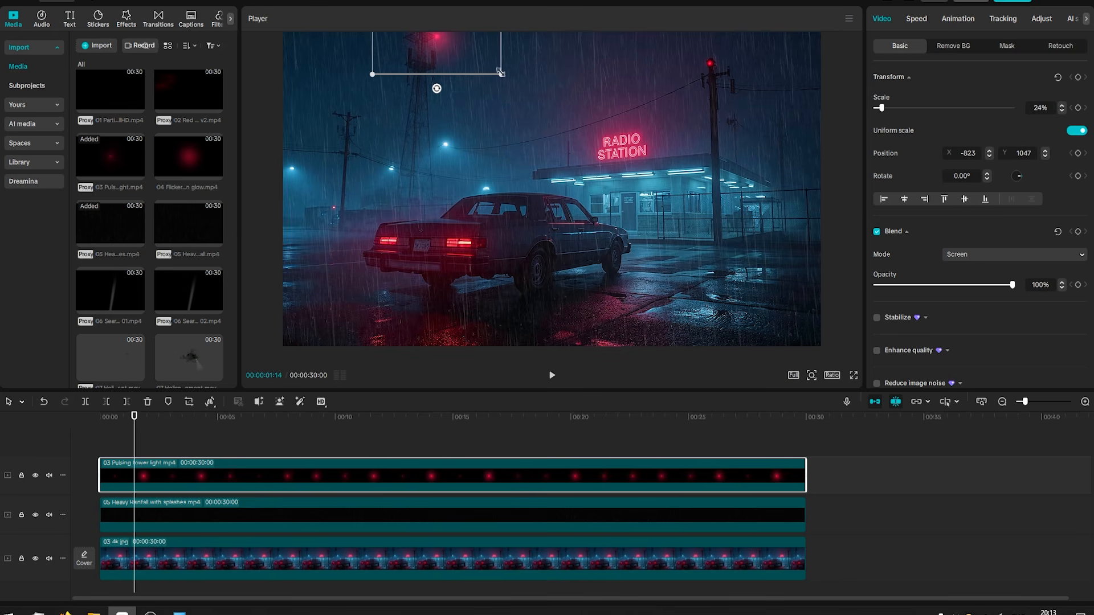
{"action": "scroll", "coordinate": [410, 34], "scroll_direction": "up", "scroll_amount": 5}
{"action": "left_click_drag", "start_coordinate": [592, 113], "coordinate": [496, 57]}
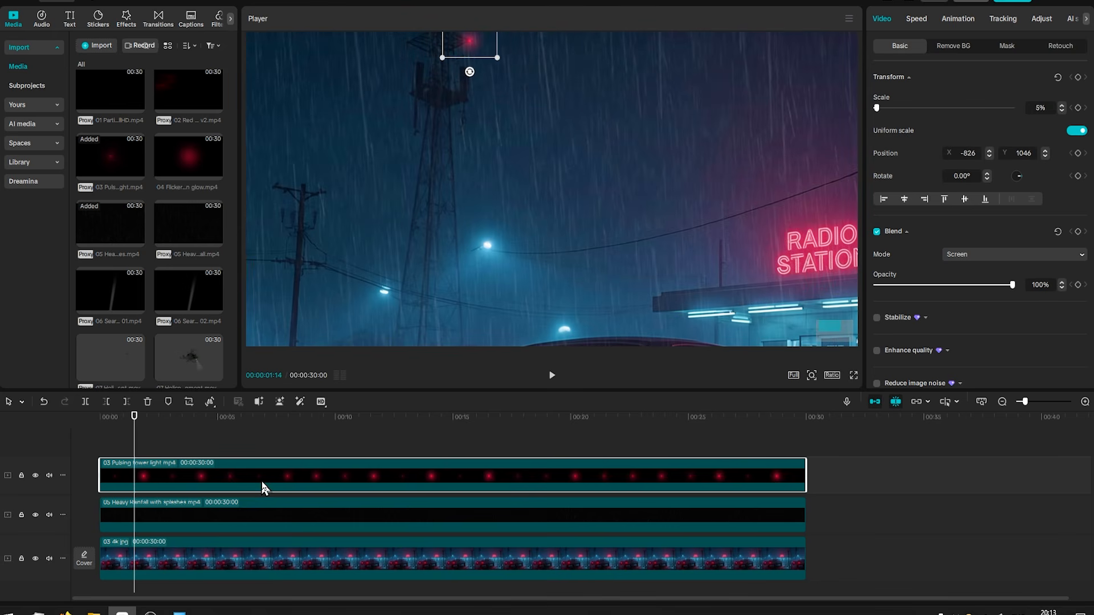
- Duplicate the tower light clip onto a track above and move the copy to the left side of the tower's upper end
{"action": "left_click_drag", "start_coordinate": [200, 480], "coordinate": [190, 436], "text": "alt"}
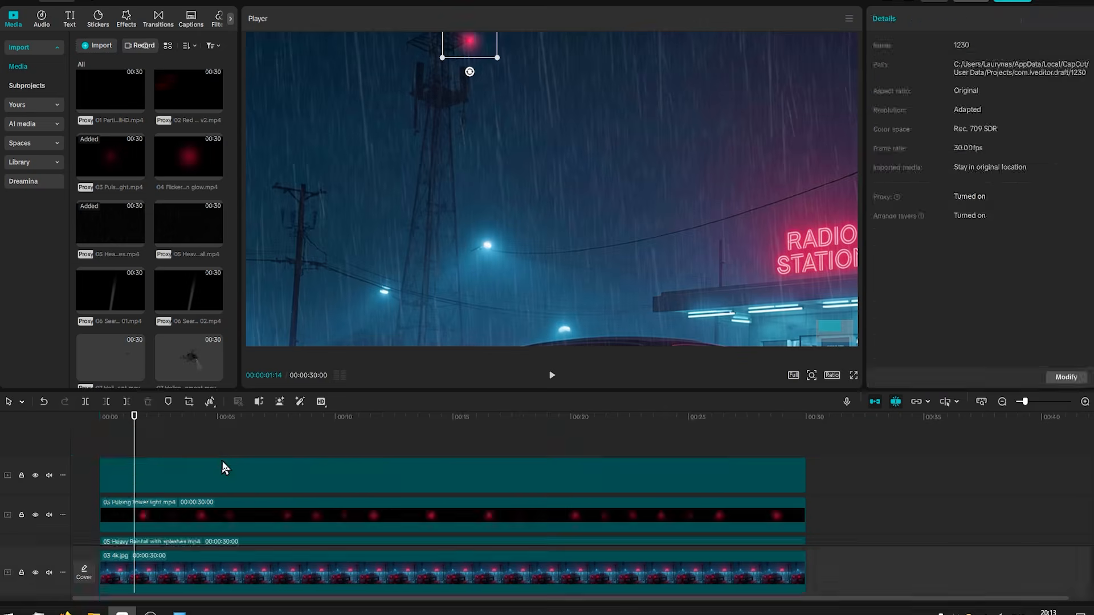
{"action": "left_click", "coordinate": [236, 478]}
{"action": "left_click_drag", "start_coordinate": [457, 50], "coordinate": [416, 44]}
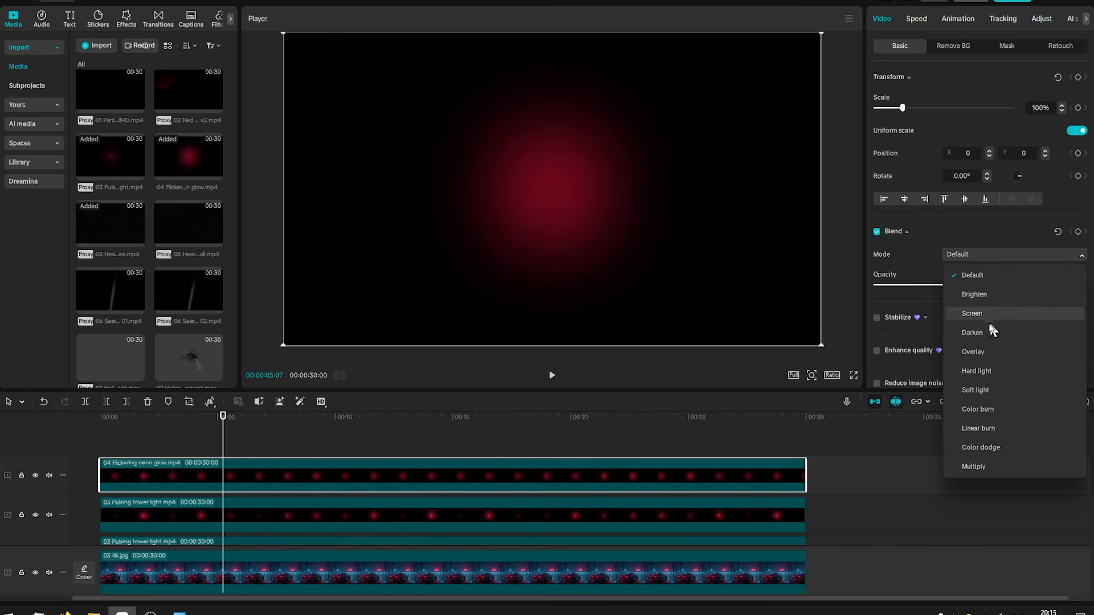
- Blend the flickering neon glow clip with Screen, scale it to 49%, centre it on the RADIO STATION sign, and play the result
{"action": "left_click", "coordinate": [989, 316]}
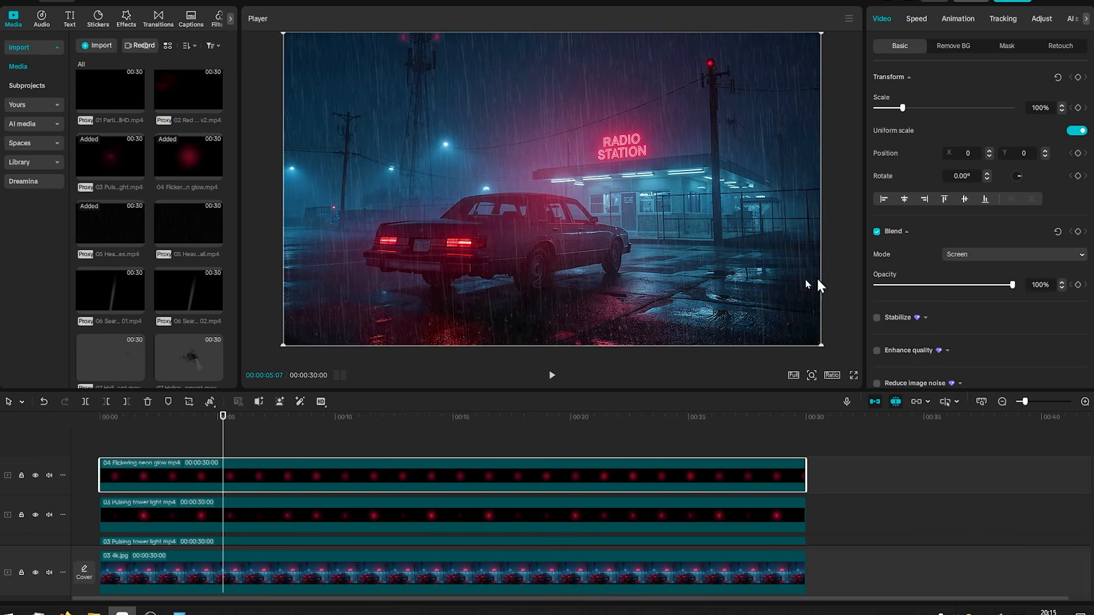
{"action": "left_click_drag", "start_coordinate": [819, 346], "coordinate": [646, 159]}
{"action": "left_click_drag", "start_coordinate": [767, 246], "coordinate": [748, 235]}
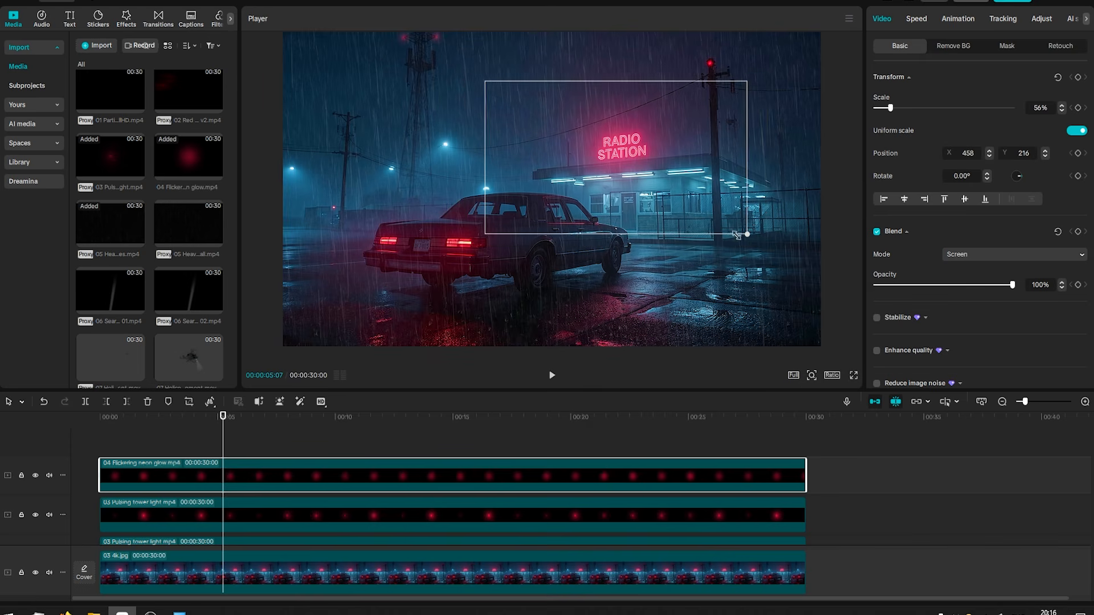
{"action": "key", "text": "space"}
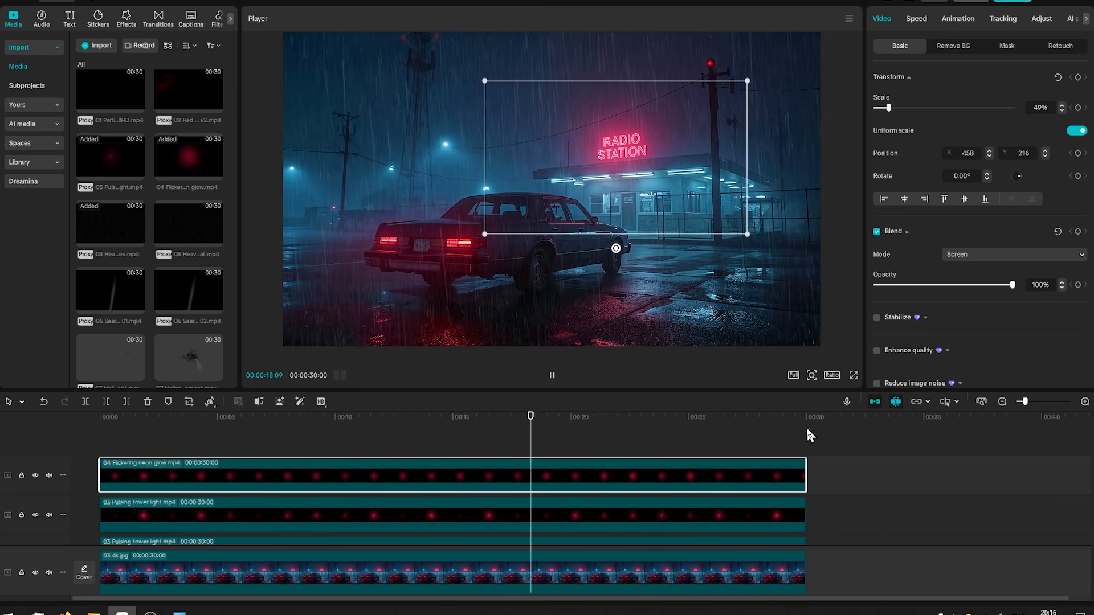
- Place the orange car emergency lights clip on a new top track from the timeline start and lower its opacity to 8%
{"action": "left_click_drag", "start_coordinate": [215, 416], "coordinate": [73, 411]}
{"action": "scroll", "coordinate": [103, 293], "scroll_direction": "down", "scroll_amount": 3}
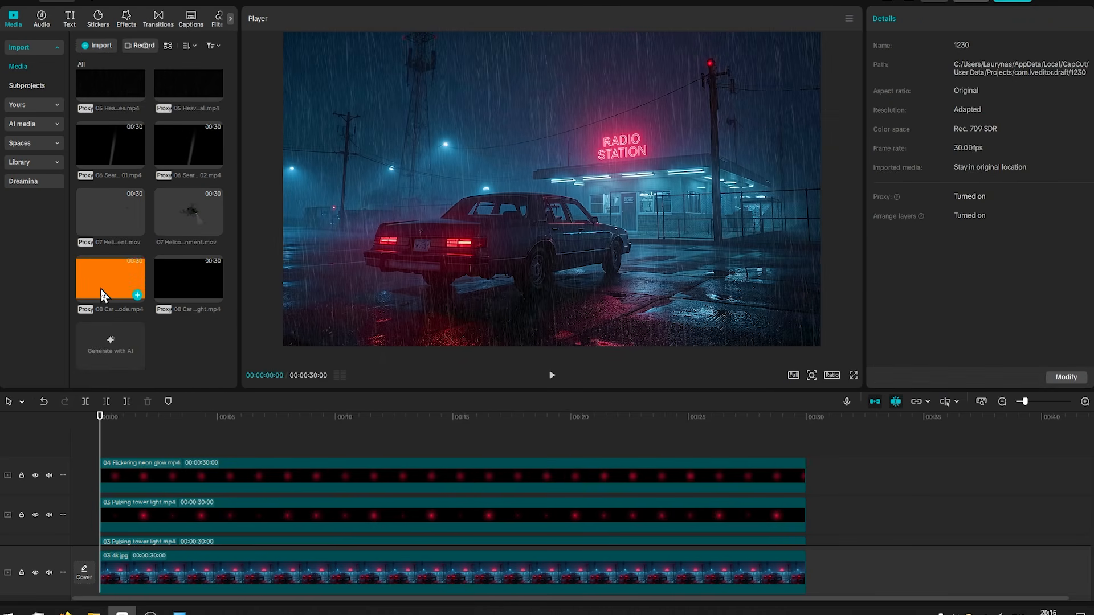
{"action": "left_click", "coordinate": [99, 287]}
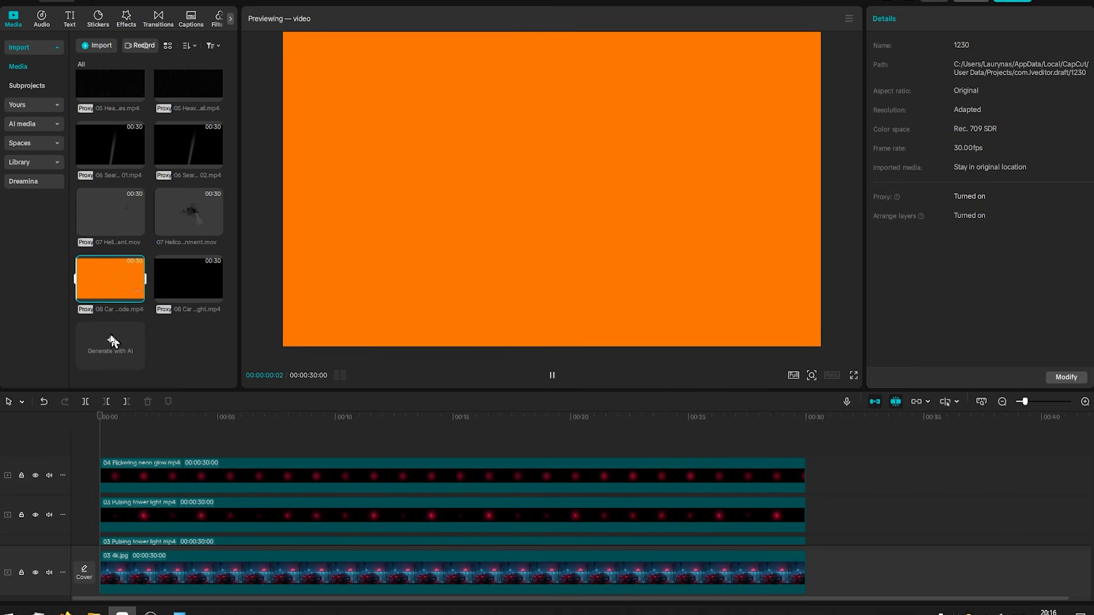
{"action": "left_click_drag", "start_coordinate": [99, 279], "coordinate": [97, 437]}
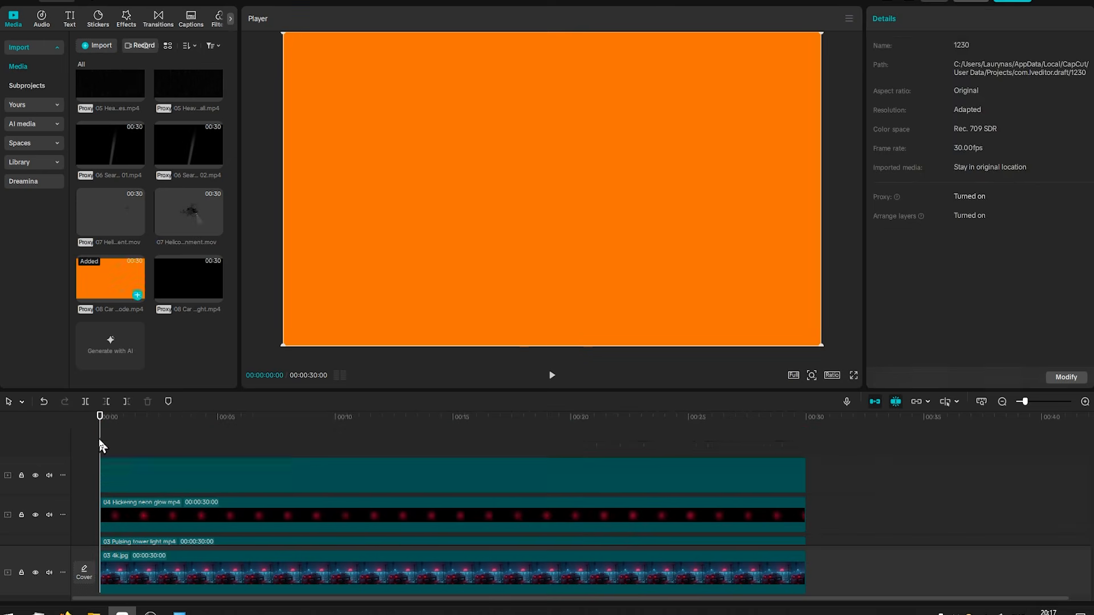
{"action": "left_click_drag", "start_coordinate": [968, 285], "coordinate": [886, 296]}
- Draw a Pen mask on the emergency lights clip around the amber section of the car's right tail light
{"action": "scroll", "coordinate": [506, 288], "scroll_direction": "up", "scroll_amount": 3}
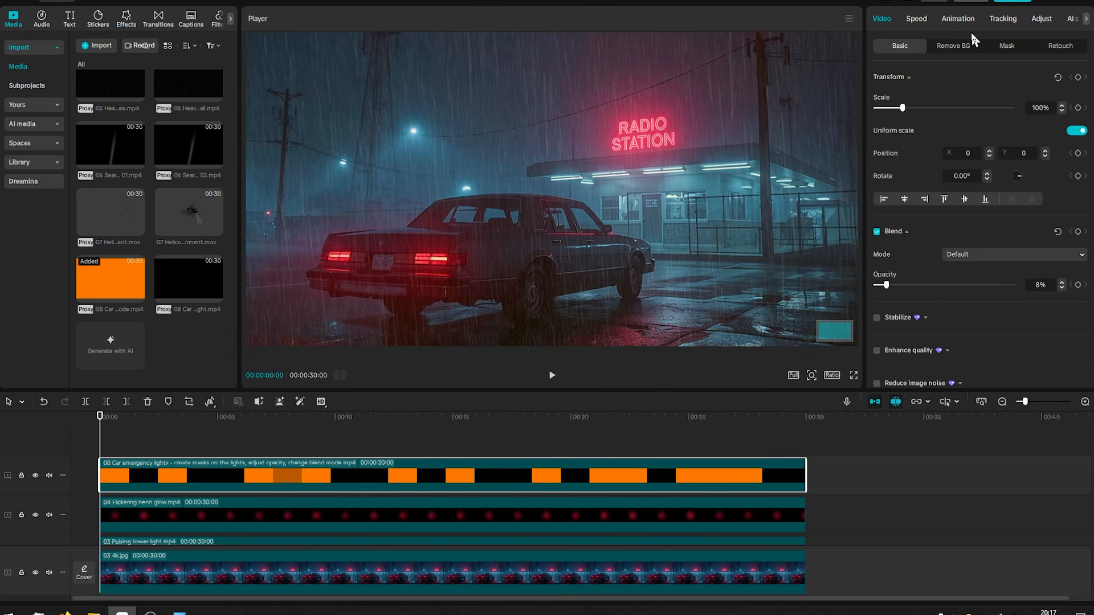
{"action": "left_click", "coordinate": [1006, 47]}
{"action": "left_click", "coordinate": [909, 96]}
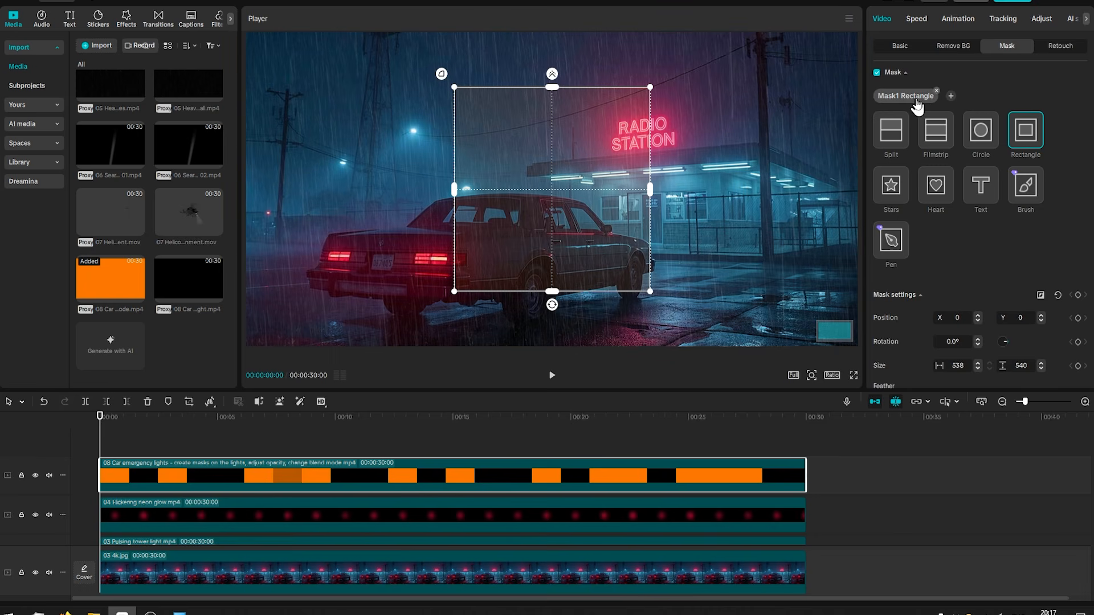
{"action": "left_click", "coordinate": [890, 241]}
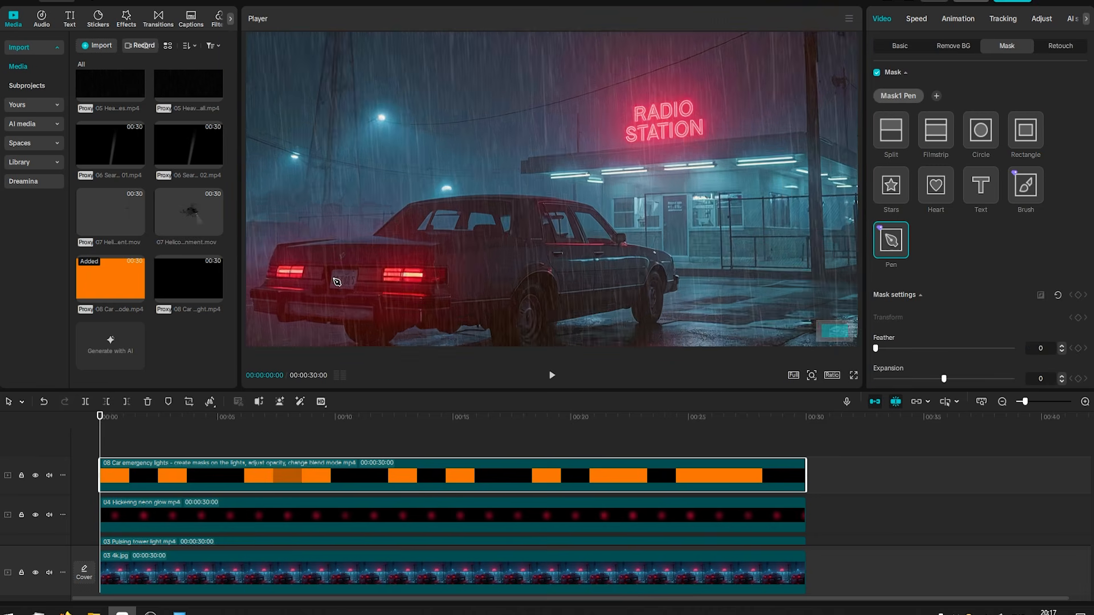
{"action": "left_click_drag", "start_coordinate": [387, 256], "coordinate": [467, 190]}
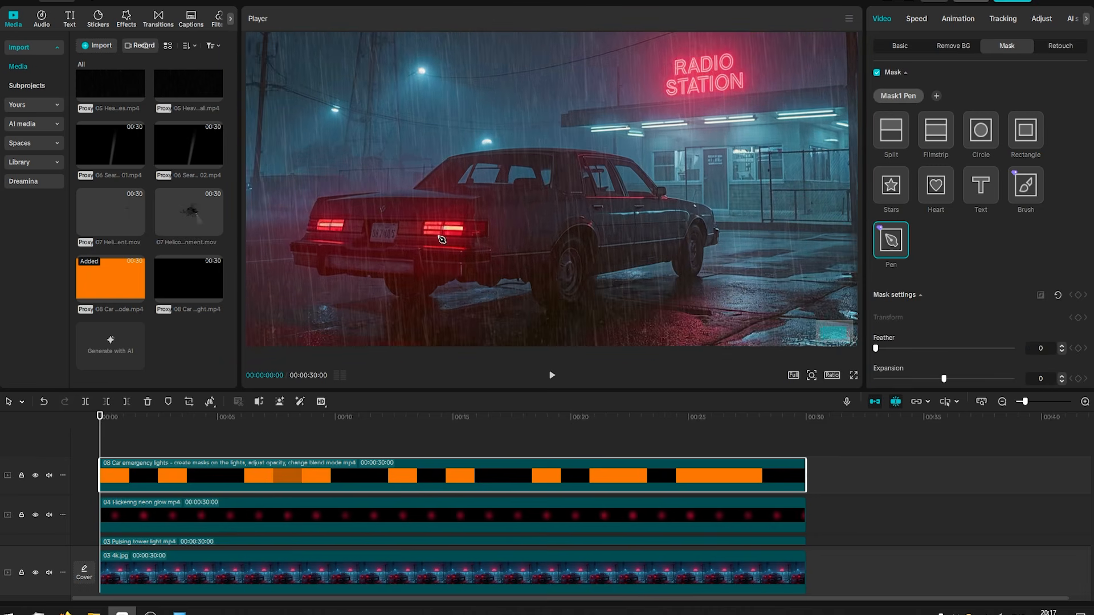
{"action": "scroll", "coordinate": [441, 240], "scroll_direction": "up", "scroll_amount": 3}
{"action": "left_click_drag", "start_coordinate": [442, 242], "coordinate": [475, 227]}
{"action": "key", "text": "ctrl+z"}
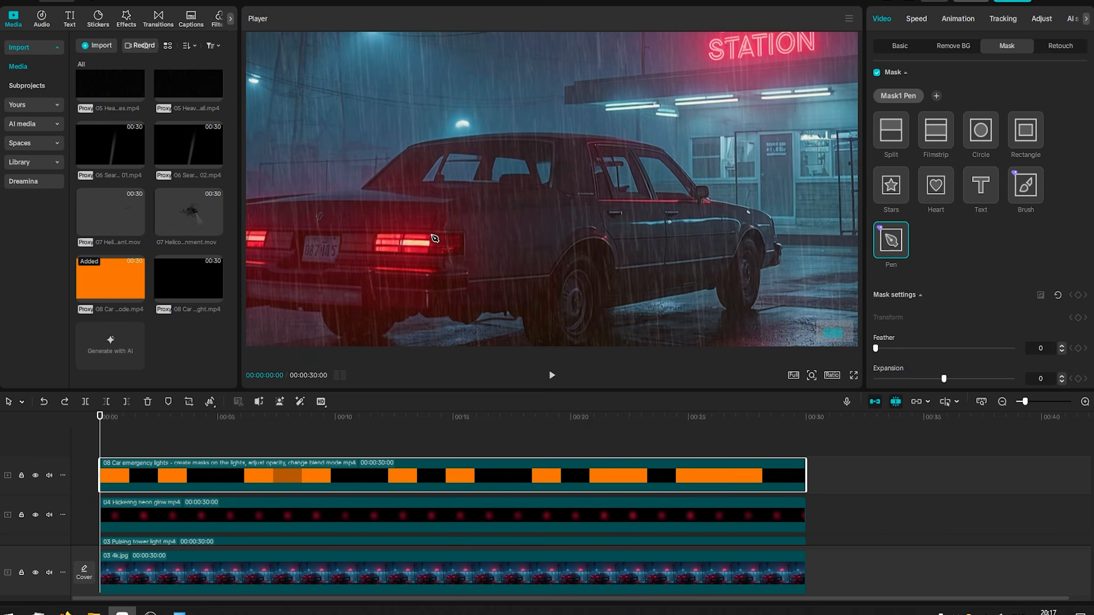
{"action": "left_click", "coordinate": [431, 235]}
{"action": "left_click", "coordinate": [448, 237]}
{"action": "scroll", "coordinate": [398, 242], "scroll_direction": "up", "scroll_amount": 2}
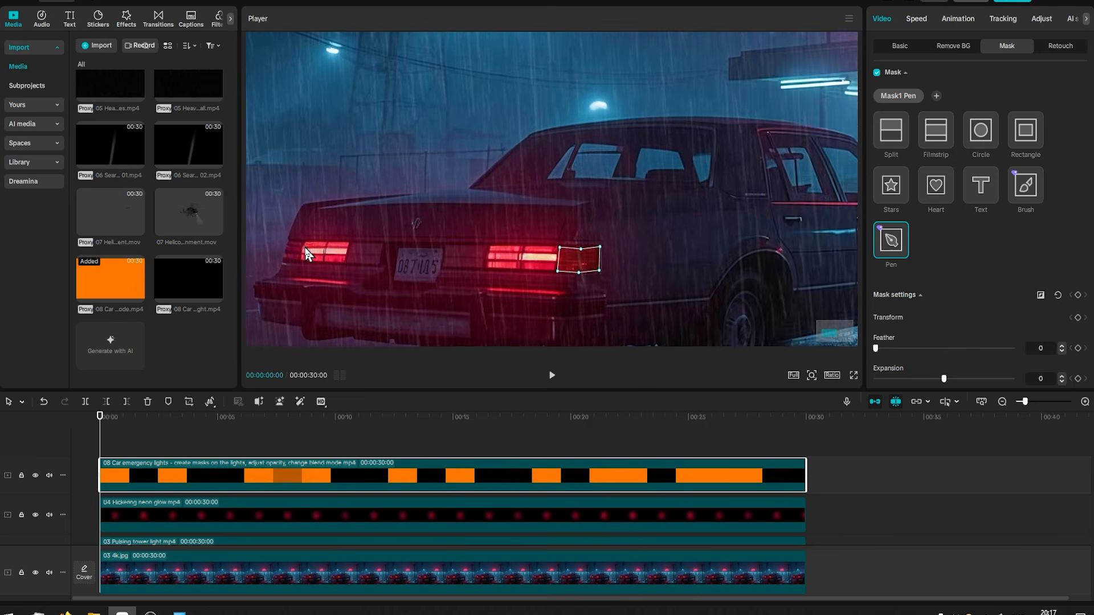
- Add two more Pen masks, around the amber section of the left tail light and around the car's front corner light
{"action": "left_click_drag", "start_coordinate": [305, 254], "coordinate": [404, 242]}
{"action": "left_click", "coordinate": [936, 96]}
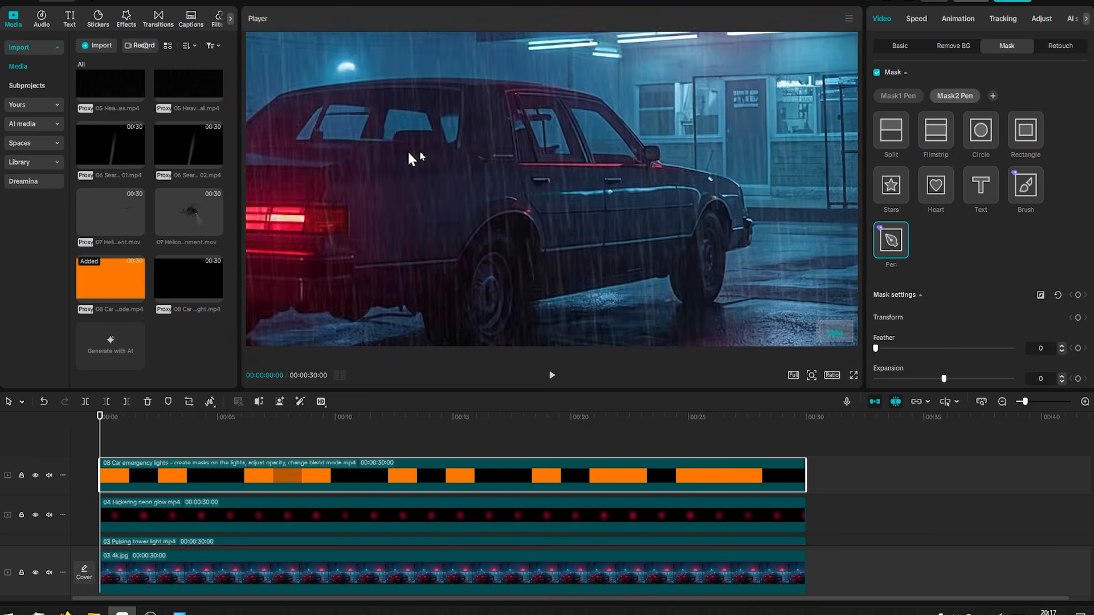
{"action": "scroll", "coordinate": [674, 263], "scroll_direction": "up", "scroll_amount": 4}
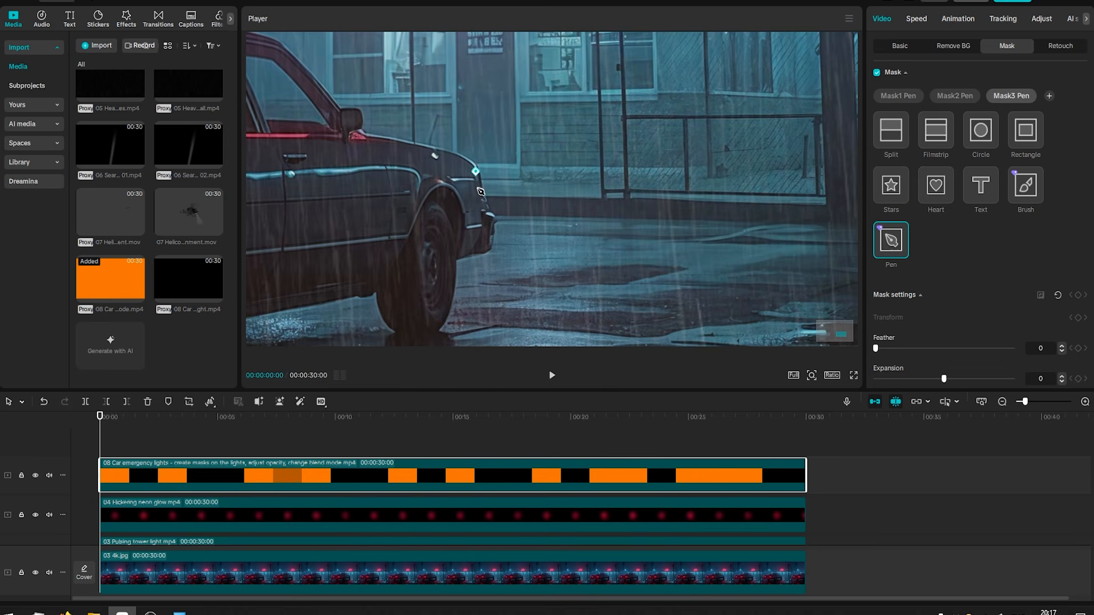
{"action": "left_click", "coordinate": [477, 170]}
{"action": "scroll", "coordinate": [419, 239], "scroll_direction": "down", "scroll_amount": 3}
{"action": "left_click_drag", "start_coordinate": [284, 222], "coordinate": [545, 219]}
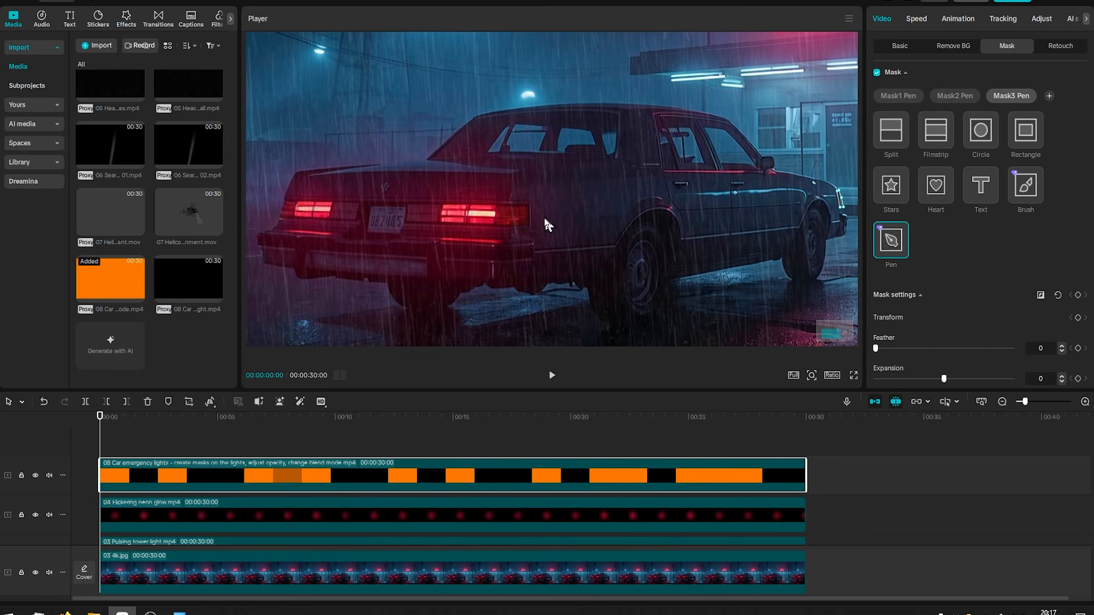
- Raise the emergency lights clip's opacity and set its blend mode to Screen
{"action": "left_click", "coordinate": [900, 49]}
{"action": "left_click_drag", "start_coordinate": [887, 285], "coordinate": [967, 290]}
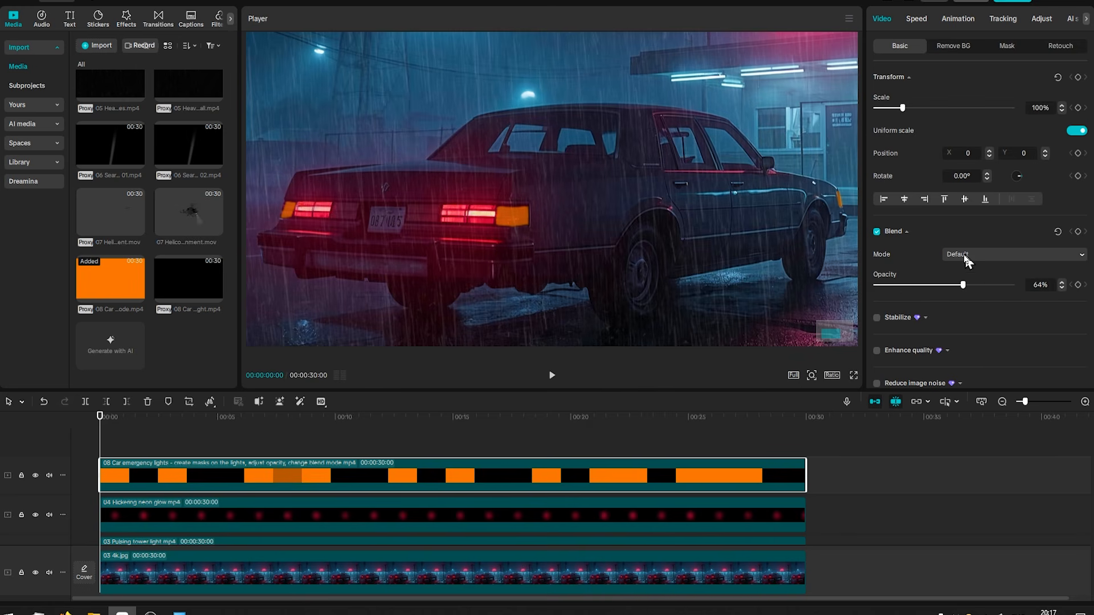
{"action": "left_click", "coordinate": [967, 254]}
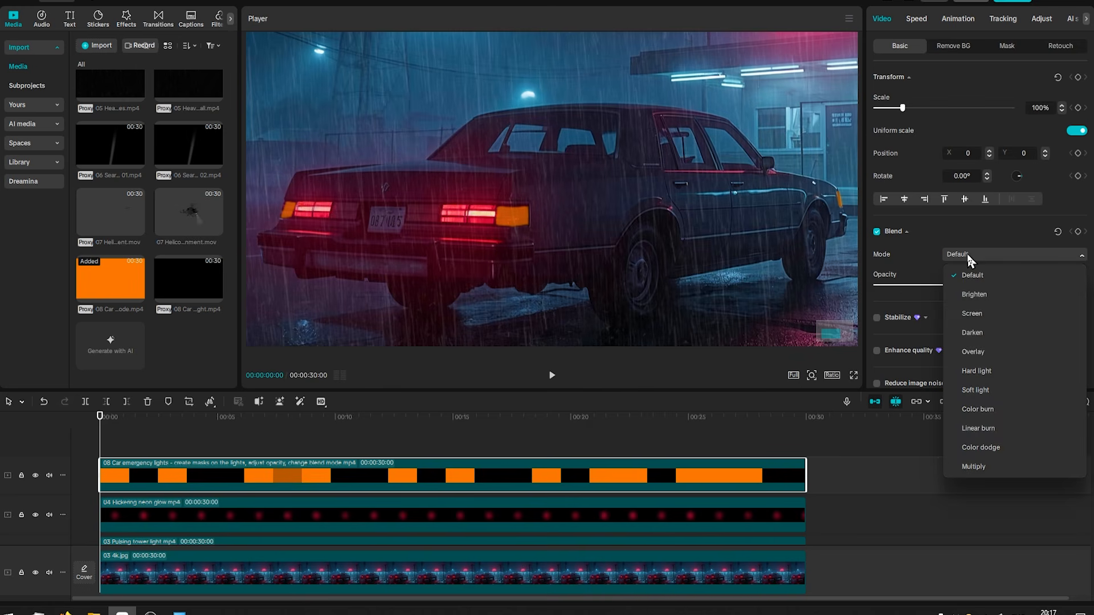
{"action": "left_click", "coordinate": [978, 314]}
{"action": "mouse_move", "coordinate": [962, 285]}
{"action": "left_mouse_down"}
{"action": "mouse_move", "coordinate": [910, 285]}
{"action": "mouse_move", "coordinate": [989, 286]}
{"action": "mouse_move", "coordinate": [952, 289]}
{"action": "left_mouse_up"}
- Feather the emergency lights clip's Pen masks, setting the left tail light mask's feather to 8, and play the result
{"action": "left_click", "coordinate": [1007, 47]}
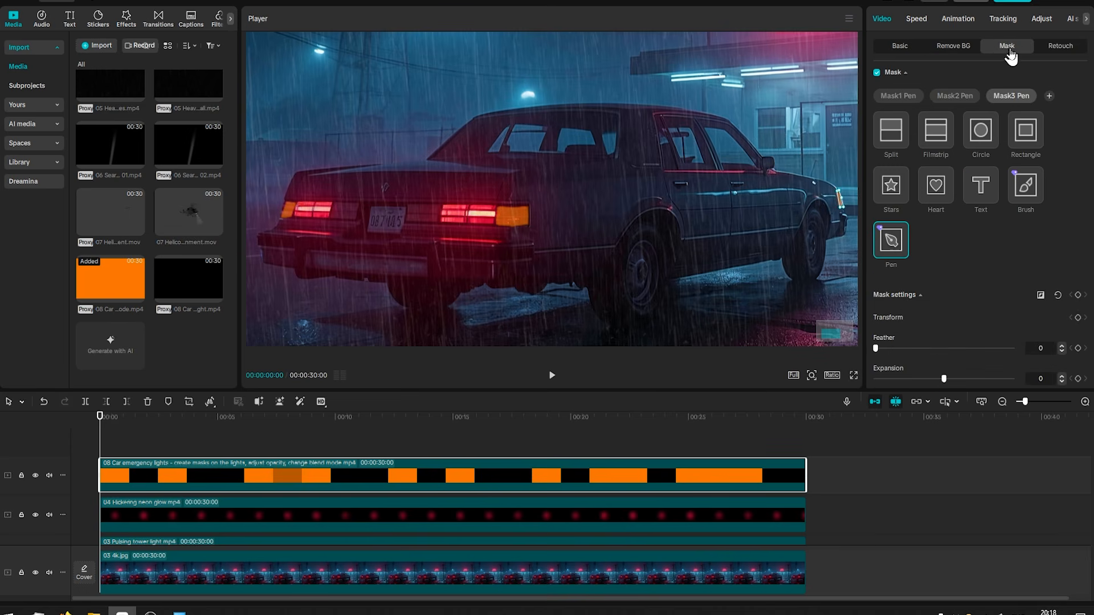
{"action": "left_click", "coordinate": [898, 96]}
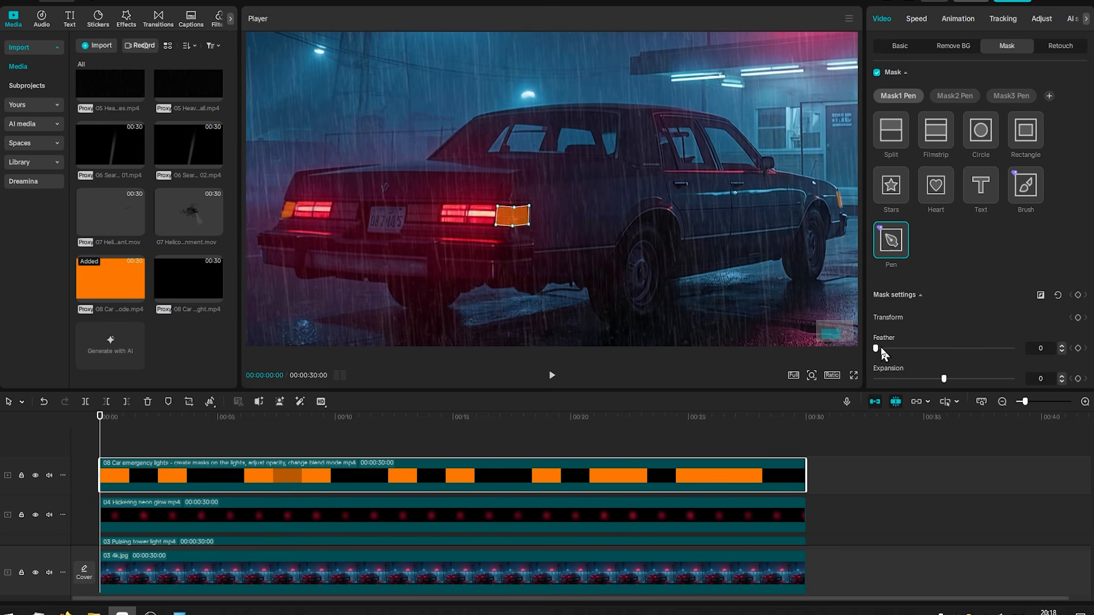
{"action": "left_click_drag", "start_coordinate": [875, 350], "coordinate": [885, 348]}
{"action": "left_click", "coordinate": [950, 97]}
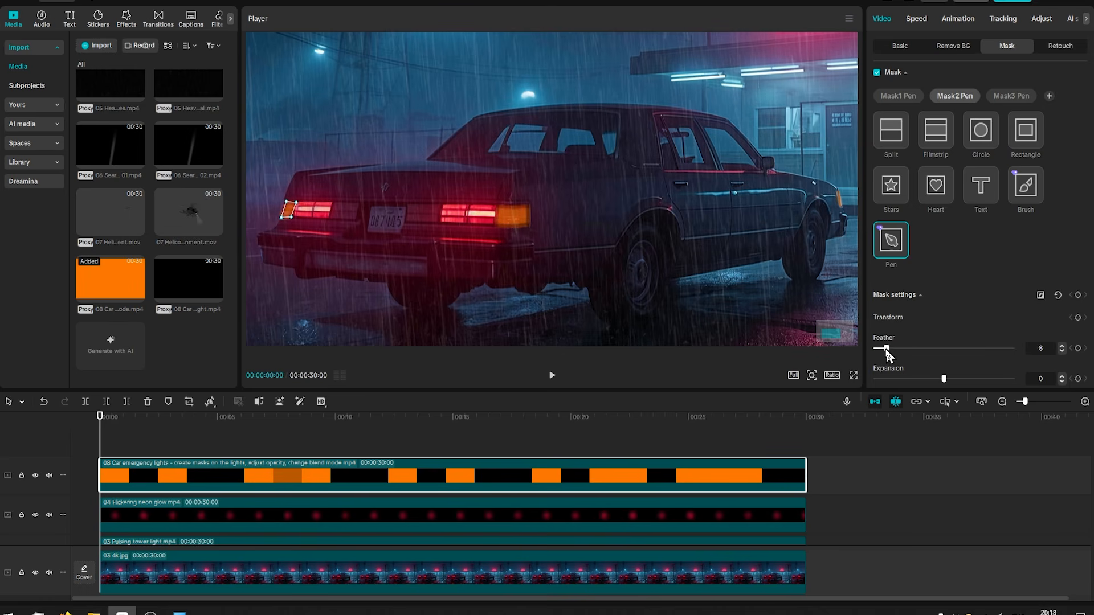
{"action": "left_click", "coordinate": [1012, 95]}
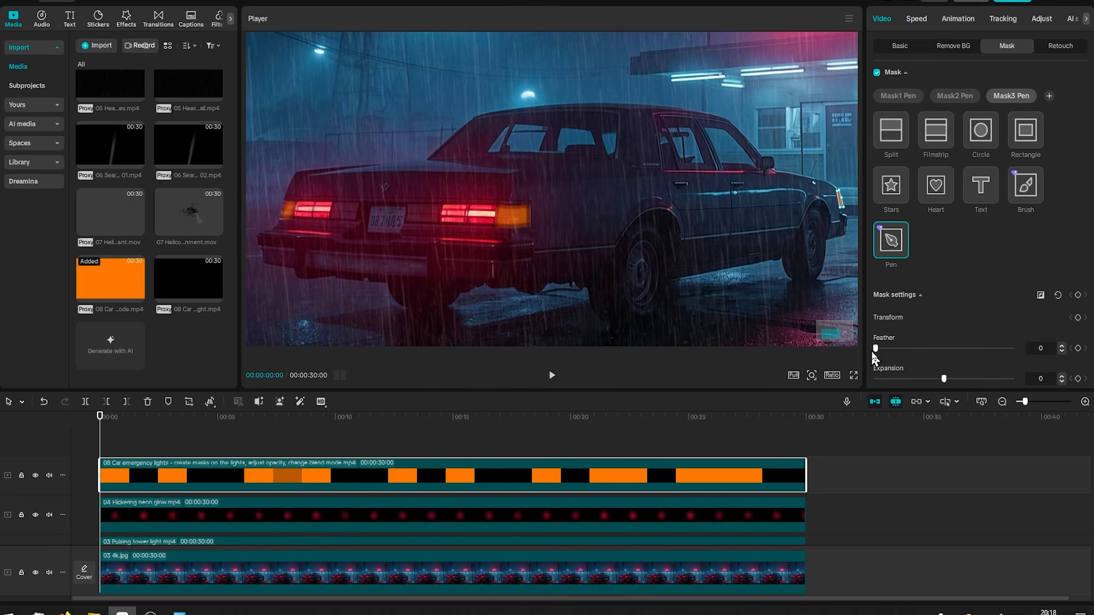
{"action": "left_click", "coordinate": [125, 436]}
{"action": "key", "text": "space"}
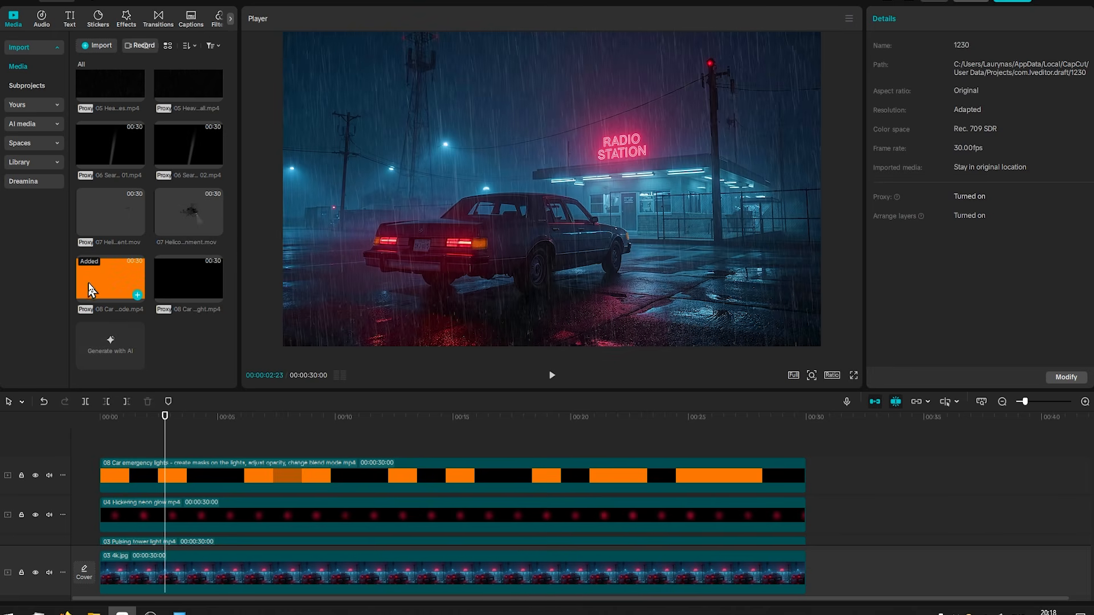
- Place a second orange emergency lights clip on a new top track at low opacity and Pen-mask the wet ground below the right tail light
{"action": "left_click_drag", "start_coordinate": [103, 274], "coordinate": [97, 438]}
{"action": "left_click_drag", "start_coordinate": [1007, 287], "coordinate": [892, 293]}
{"action": "left_click", "coordinate": [1007, 47]}
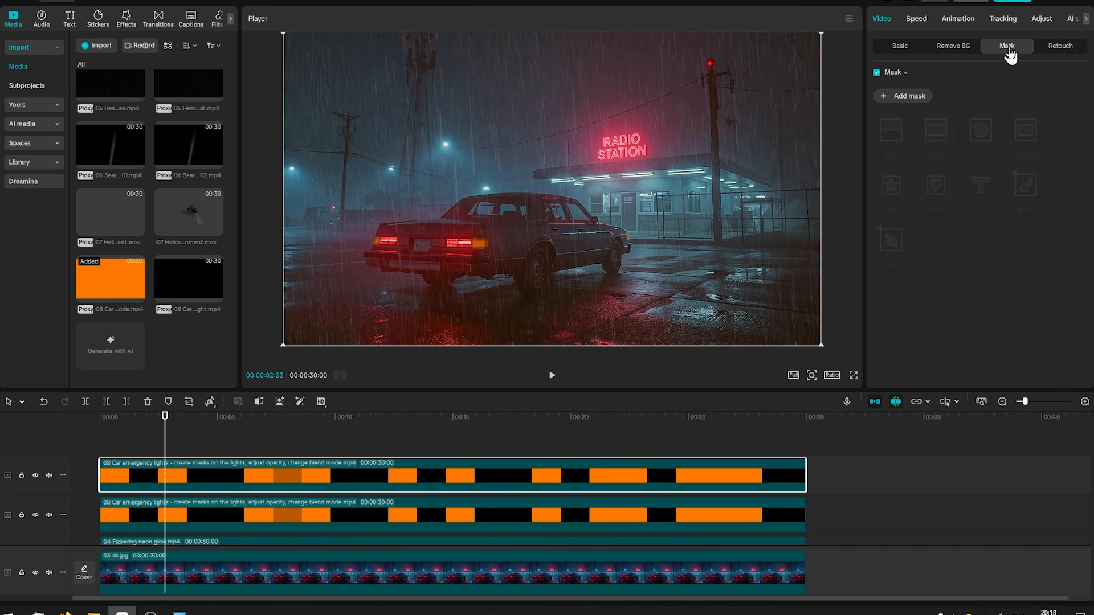
{"action": "left_click", "coordinate": [909, 97]}
{"action": "left_click", "coordinate": [889, 251]}
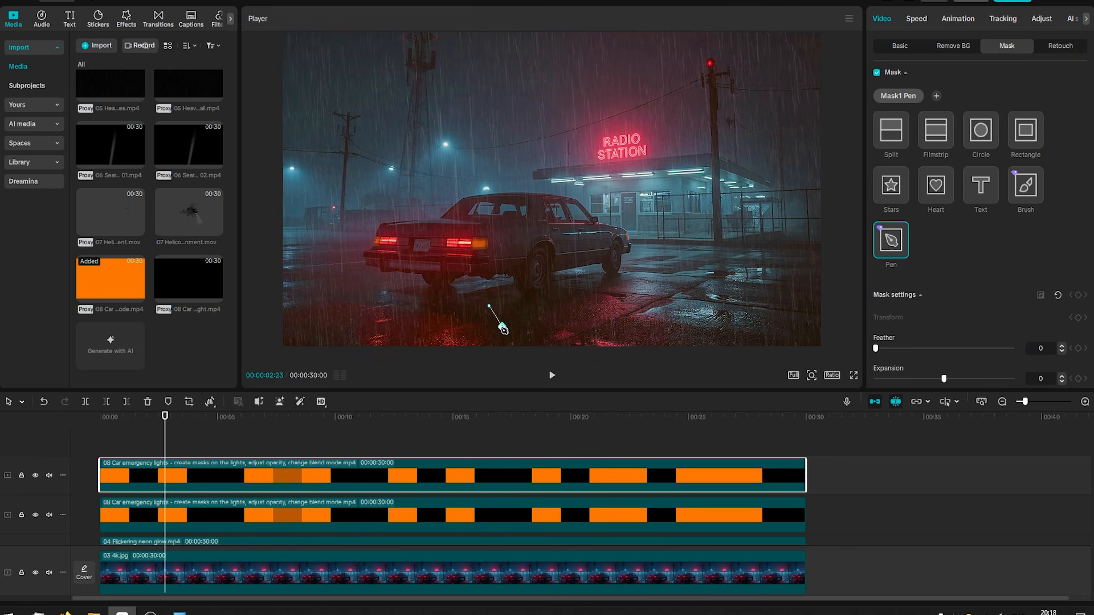
{"action": "left_click", "coordinate": [467, 312]}
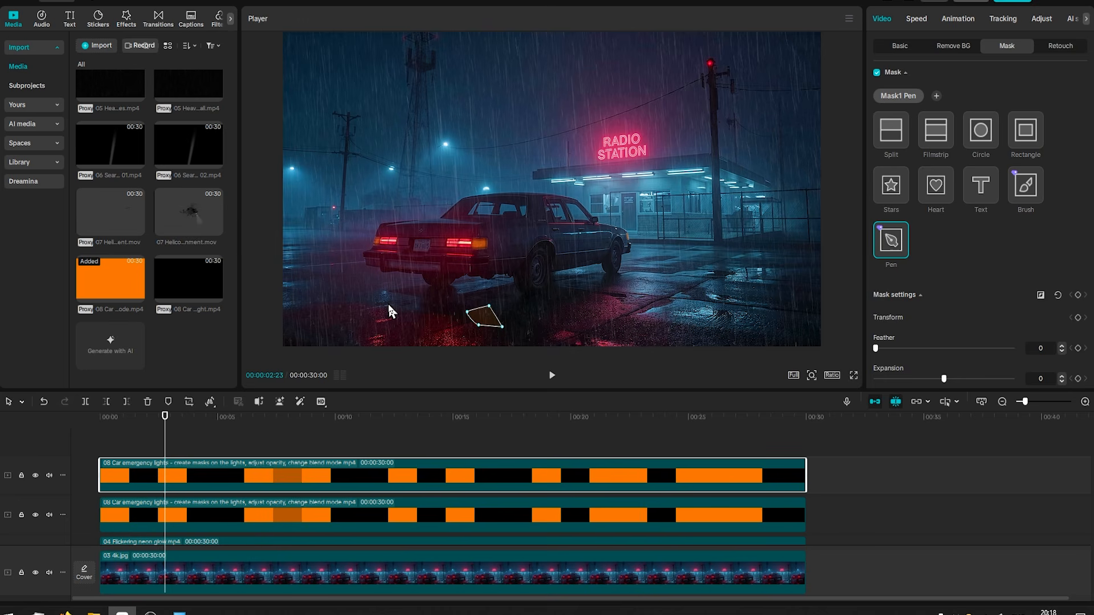
- Add two more Pen masks, on the wet ground below the left tail light and below the car's front corner light
{"action": "left_click", "coordinate": [936, 96]}
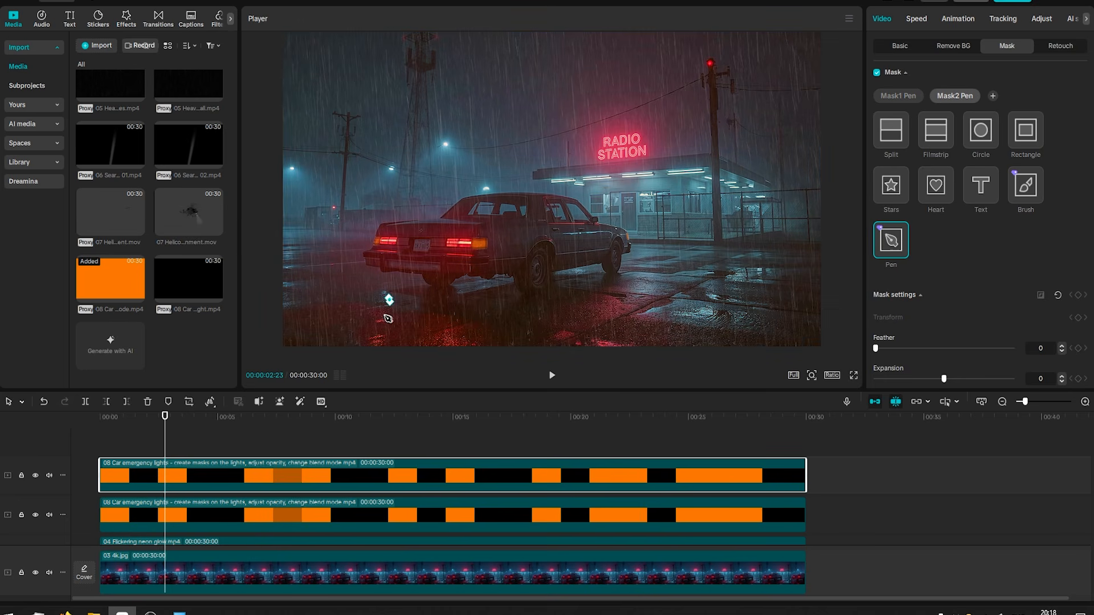
{"action": "left_click", "coordinate": [376, 316]}
{"action": "left_click", "coordinate": [351, 315]}
{"action": "left_click", "coordinate": [350, 299]}
{"action": "left_click", "coordinate": [363, 293]}
{"action": "left_click", "coordinate": [389, 299]}
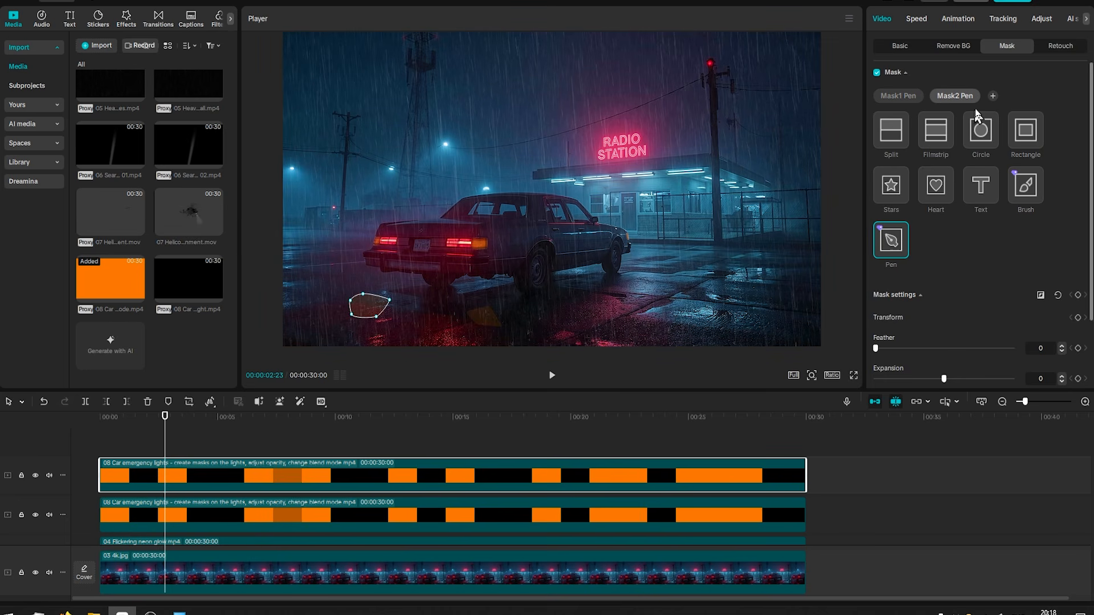
{"action": "left_click", "coordinate": [993, 97]}
{"action": "left_click", "coordinate": [635, 280]}
{"action": "left_click", "coordinate": [644, 295]}
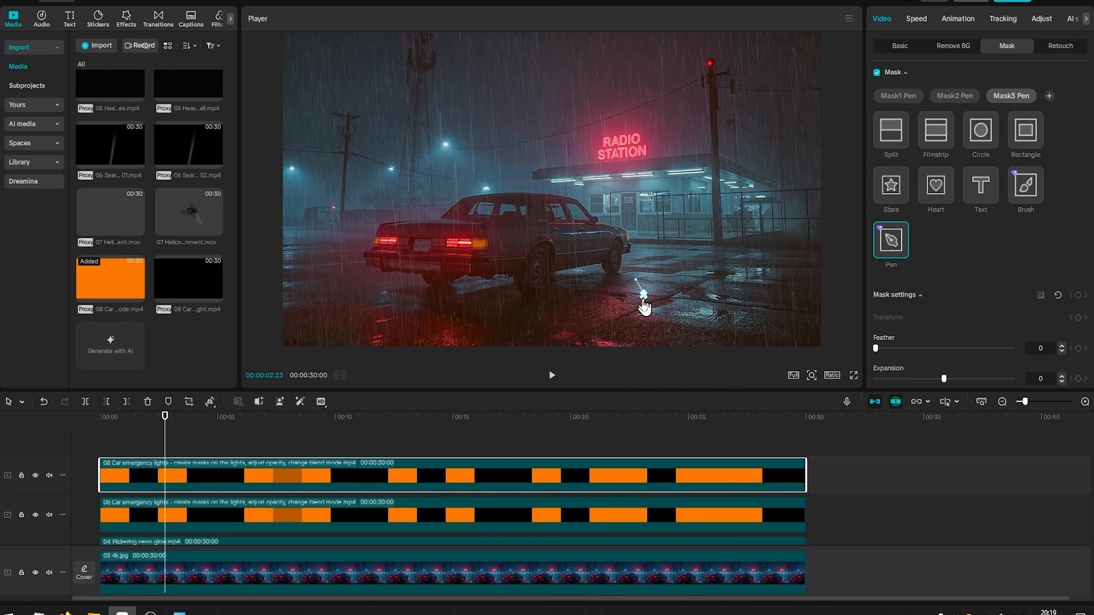
{"action": "left_click", "coordinate": [632, 294]}
{"action": "left_click", "coordinate": [637, 281]}
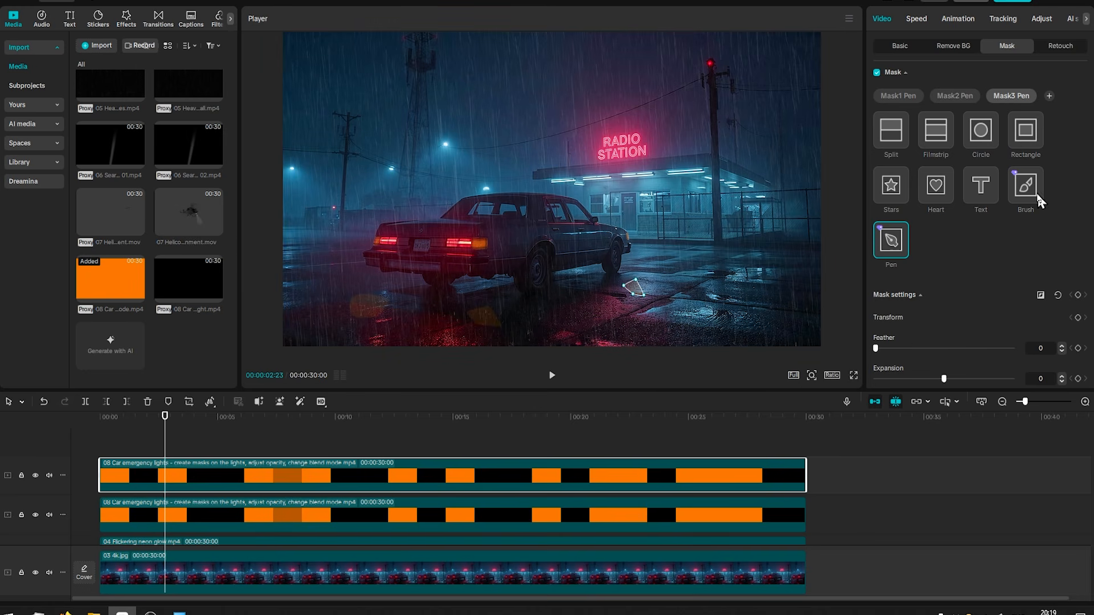
- Set the ground reflection masks' feather to 53 for the first, 55 for the second and 40 for the third
{"action": "left_click", "coordinate": [899, 97]}
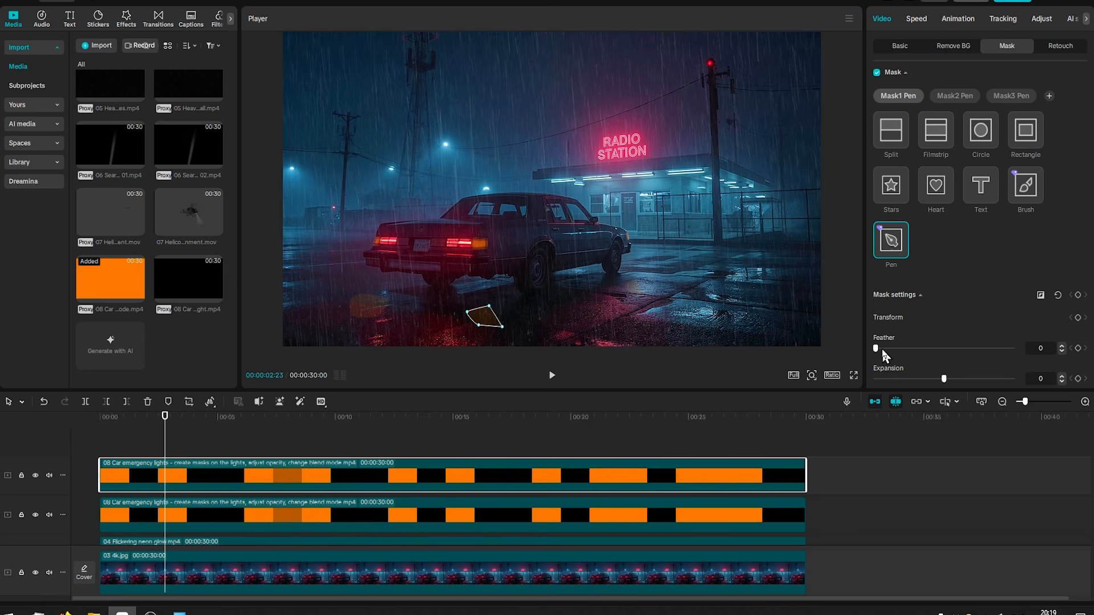
{"action": "scroll", "coordinate": [934, 348], "scroll_direction": "down", "scroll_amount": 1}
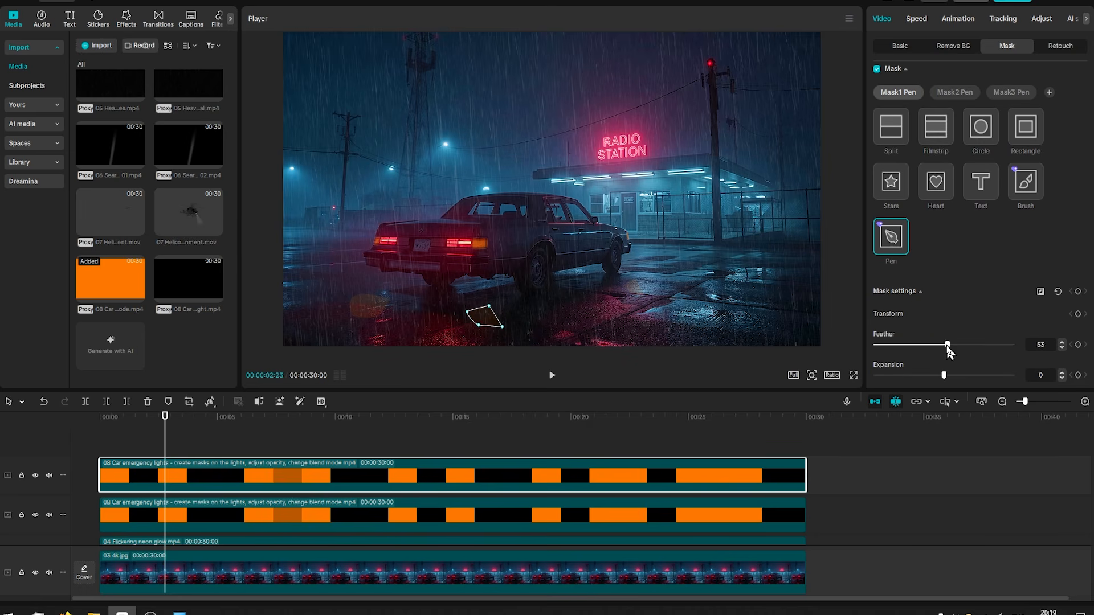
{"action": "left_click", "coordinate": [957, 96]}
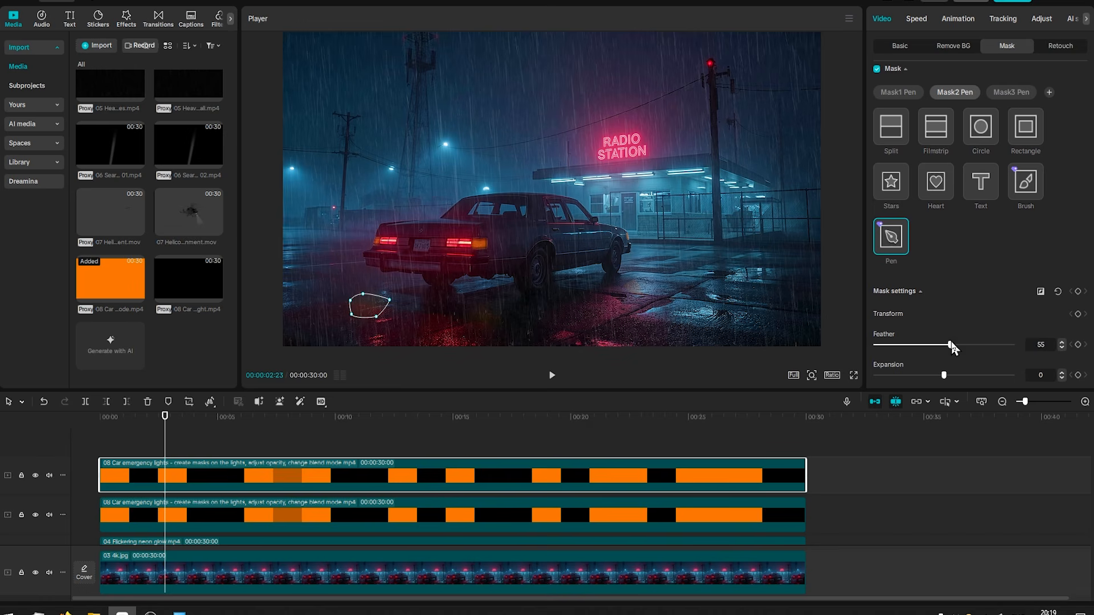
{"action": "left_click", "coordinate": [1011, 96]}
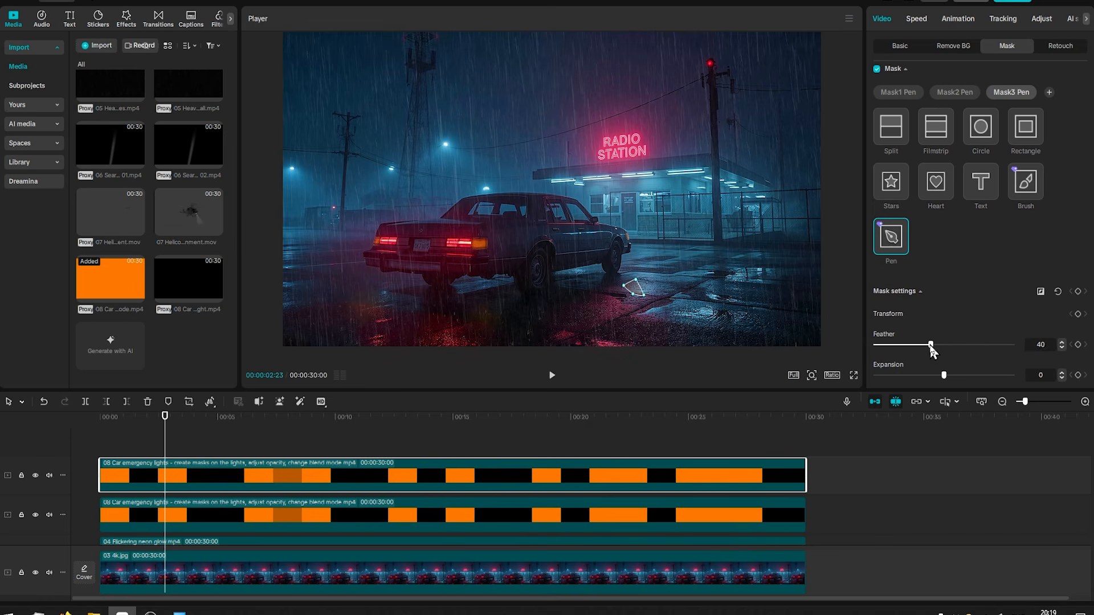
- Adjust the ground reflection clip's opacity and play back the flashing lights
{"action": "left_click", "coordinate": [899, 46]}
{"action": "mouse_move", "coordinate": [894, 283]}
{"action": "left_mouse_down"}
{"action": "mouse_move", "coordinate": [929, 288]}
{"action": "mouse_move", "coordinate": [897, 295]}
{"action": "left_mouse_up"}
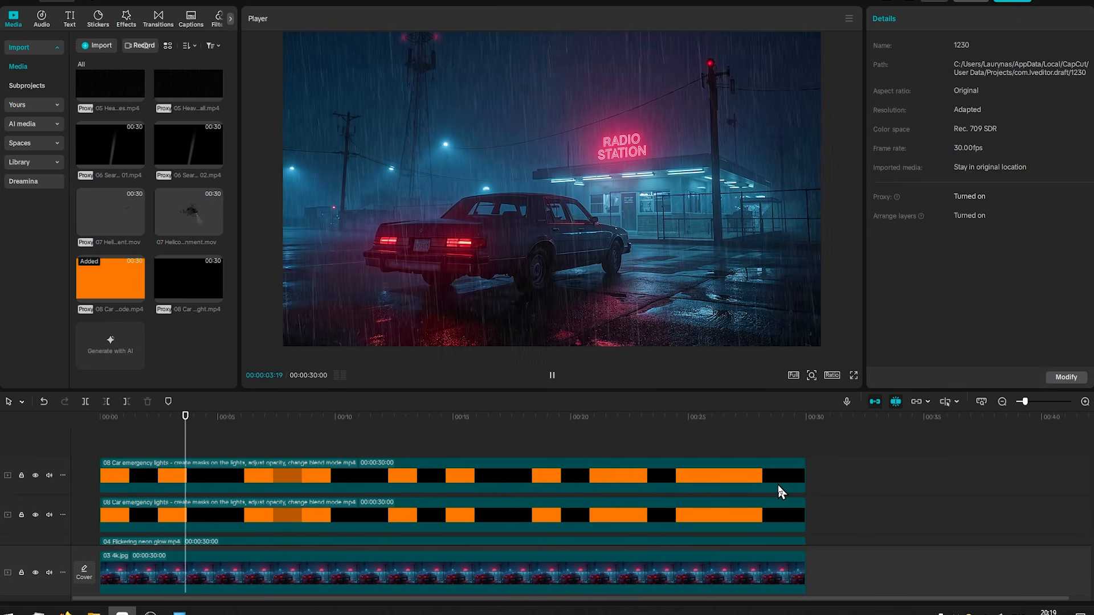
{"action": "key", "text": "space"}
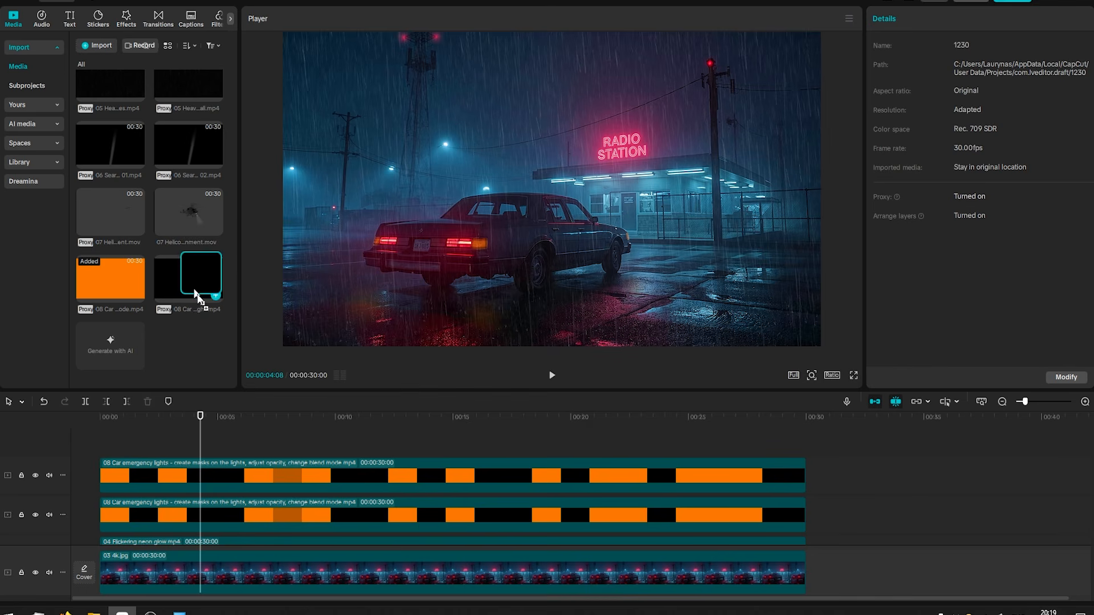
- Place the car emergency lights GLOW clip on a new top track from the timeline start, scaled to 38% with Screen blend mode
{"action": "left_click_drag", "start_coordinate": [194, 284], "coordinate": [97, 436]}
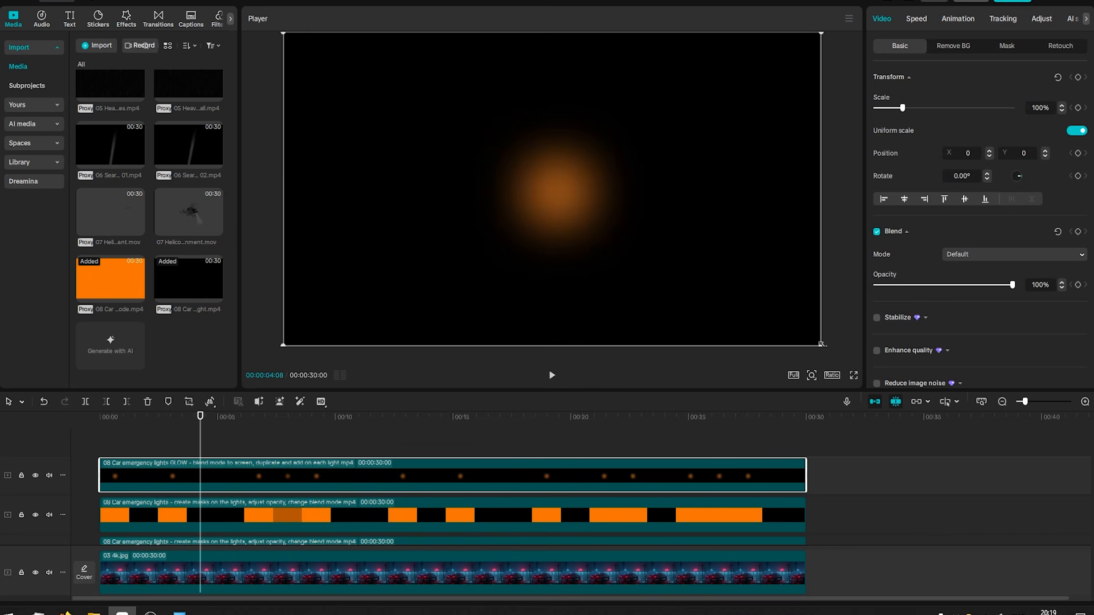
{"action": "left_click_drag", "start_coordinate": [821, 344], "coordinate": [654, 248]}
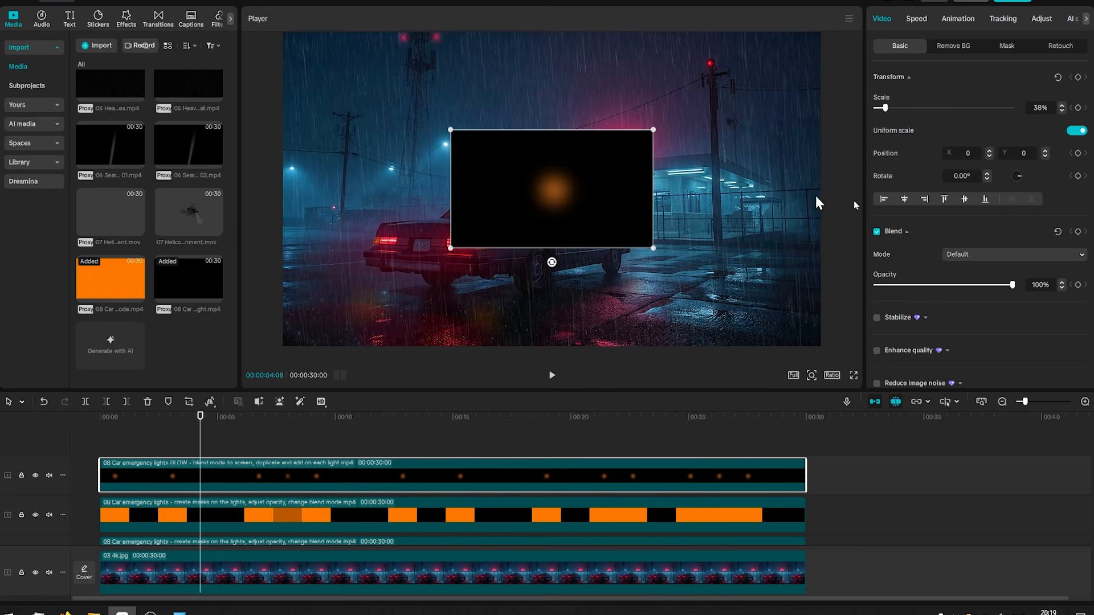
{"action": "left_click", "coordinate": [967, 254]}
{"action": "left_click", "coordinate": [968, 313]}
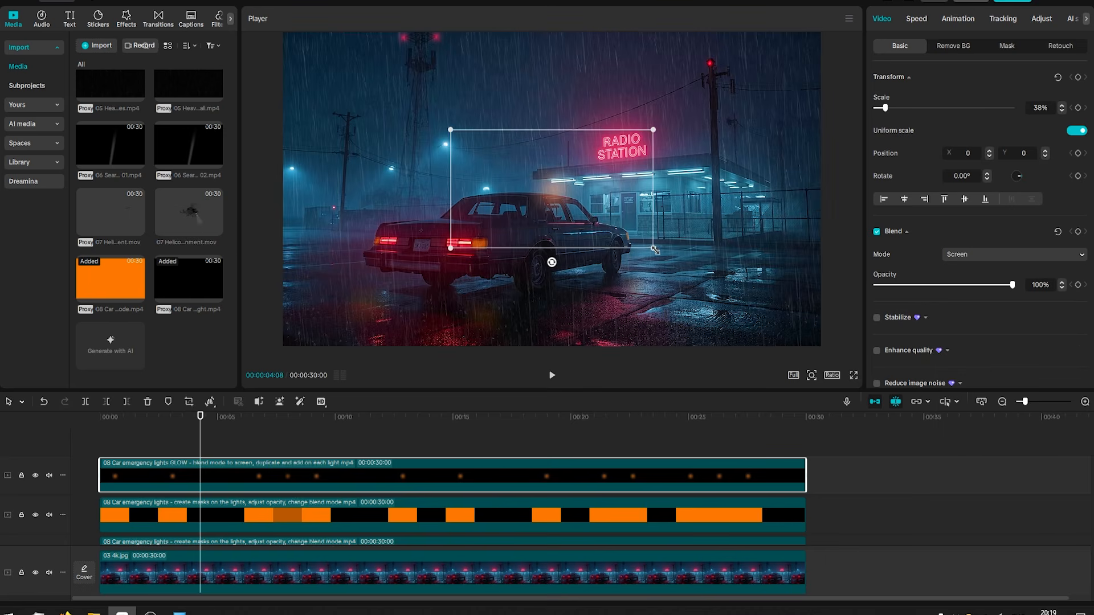
- Fit the glow over the right tail light's amber section at 28% scale and lower its opacity to 63%
{"action": "left_click_drag", "start_coordinate": [656, 250], "coordinate": [607, 223]}
{"action": "left_click_drag", "start_coordinate": [533, 171], "coordinate": [461, 221]}
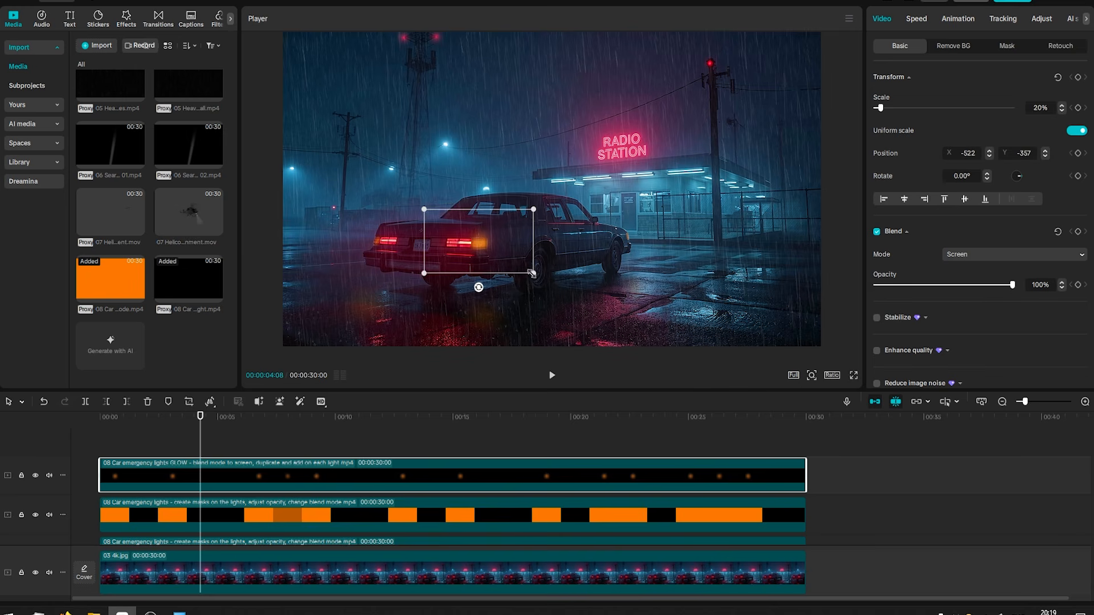
{"action": "left_click_drag", "start_coordinate": [532, 273], "coordinate": [552, 285]}
{"action": "left_click_drag", "start_coordinate": [508, 246], "coordinate": [511, 249]}
{"action": "left_click_drag", "start_coordinate": [550, 286], "coordinate": [553, 288]}
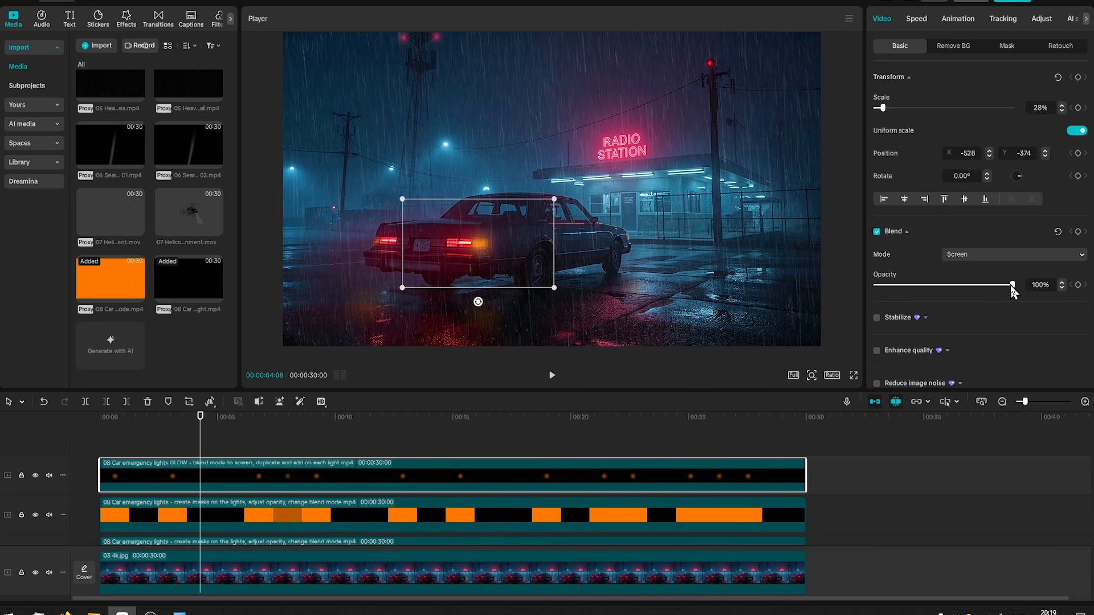
{"action": "left_click_drag", "start_coordinate": [1012, 285], "coordinate": [962, 286]}
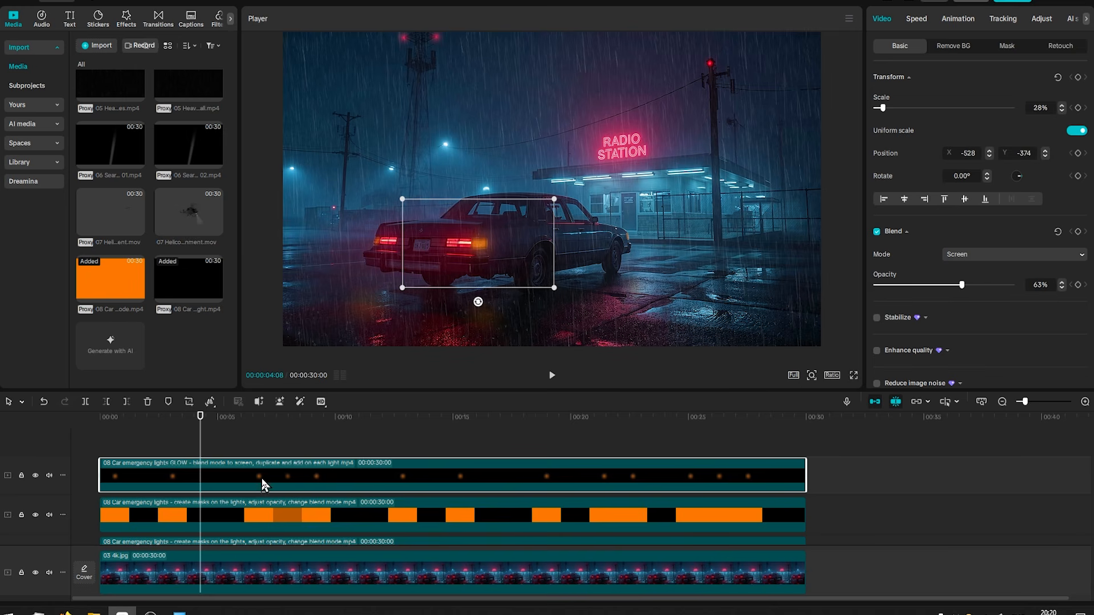
- Duplicate the glow clip onto a new top track and move the copy over the left tail light
{"action": "key", "text": "ctrl+c"}
{"action": "key", "text": "ctrl+v"}
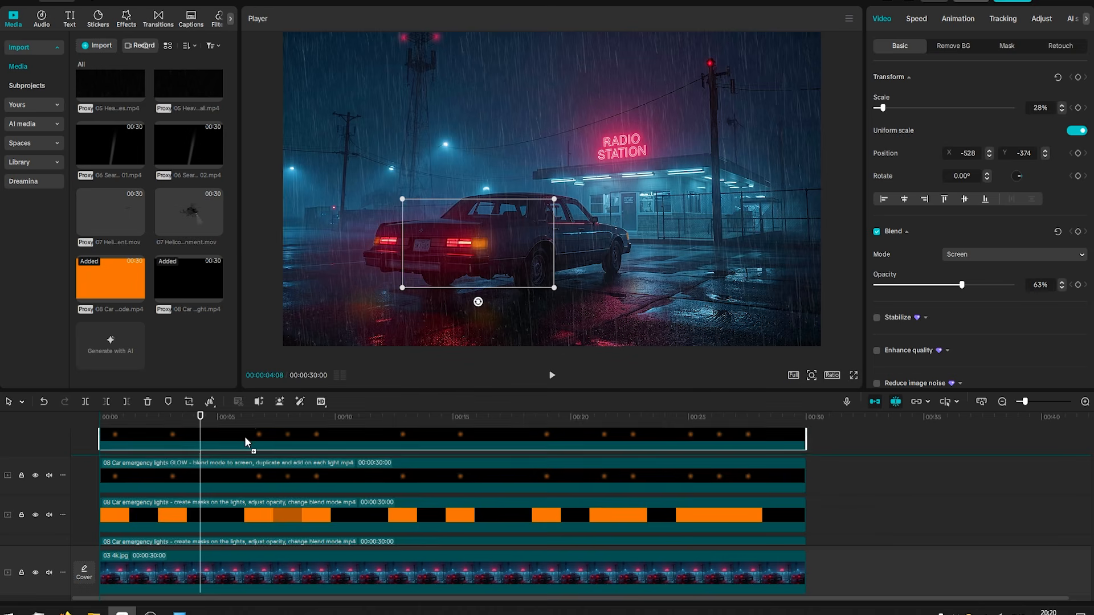
{"action": "left_click_drag", "start_coordinate": [483, 262], "coordinate": [381, 258]}
- Duplicate the glow clip once more and place the copy, scaled down, over the car's front corner light
{"action": "left_click_drag", "start_coordinate": [455, 286], "coordinate": [608, 239]}
{"action": "key", "text": "ctrl+c"}
{"action": "key", "text": "ctrl+v"}
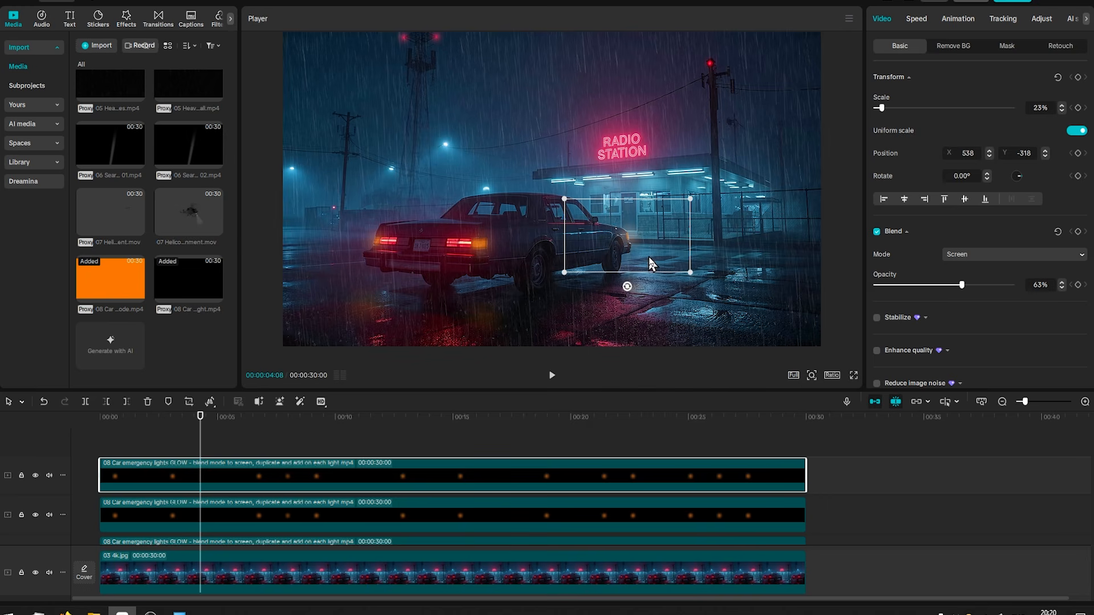
{"action": "left_click_drag", "start_coordinate": [691, 273], "coordinate": [682, 266]}
{"action": "mouse_move", "coordinate": [643, 246]}
{"action": "left_mouse_down"}
{"action": "mouse_move", "coordinate": [647, 235]}
{"action": "mouse_move", "coordinate": [641, 244]}
{"action": "left_mouse_up"}
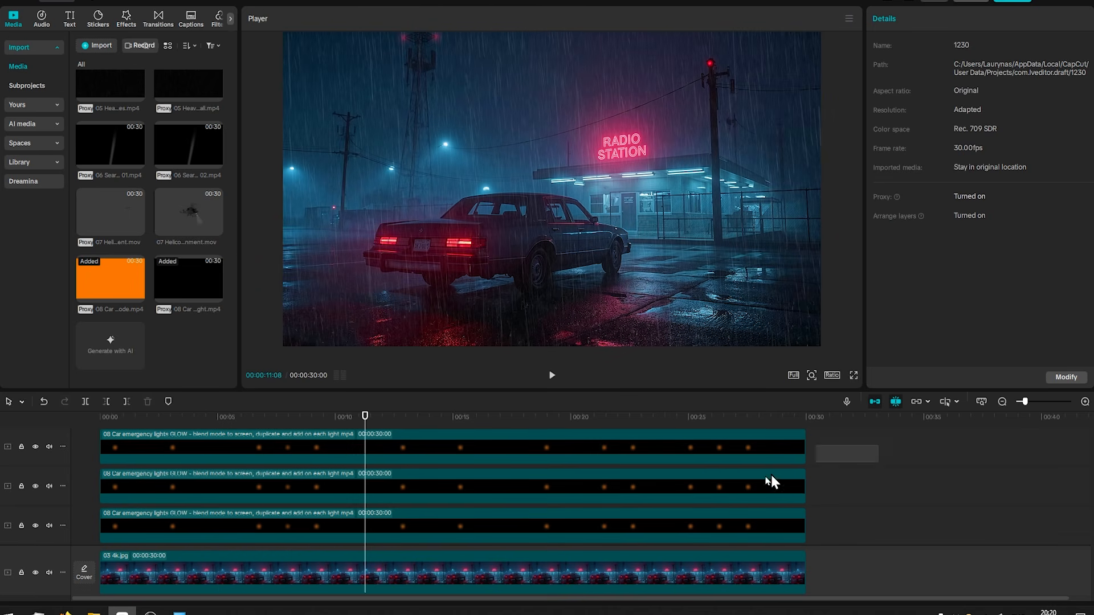
- Combine the three glow clips and both orange emergency lights clips into a compound clip and set its blend mode to Screen
{"action": "left_click_drag", "start_coordinate": [765, 476], "coordinate": [413, 481]}
{"action": "right_click", "coordinate": [419, 452]}
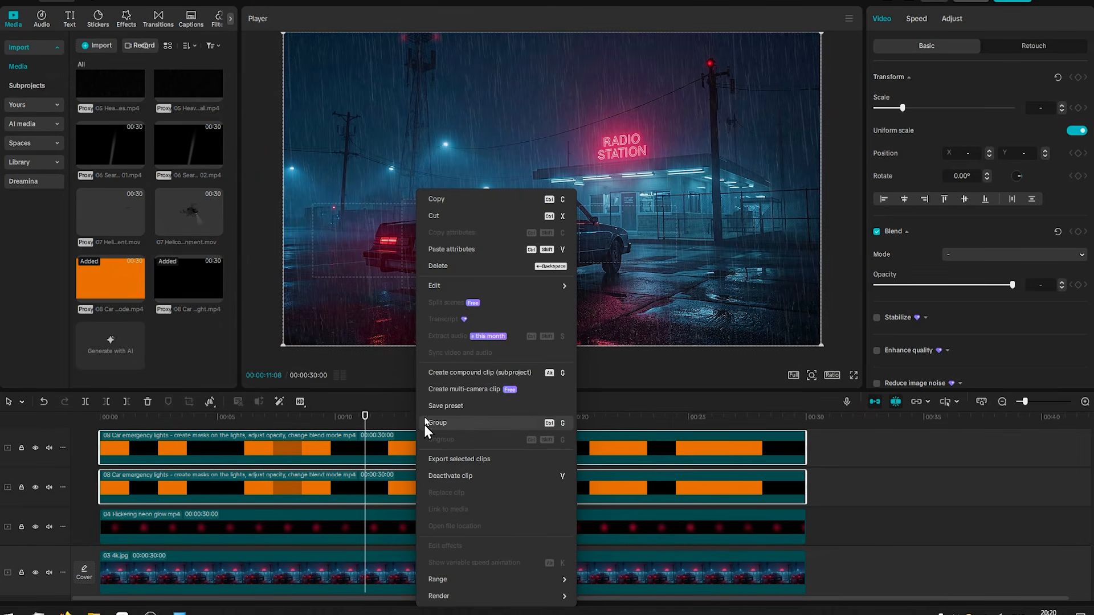
{"action": "left_click", "coordinate": [466, 374]}
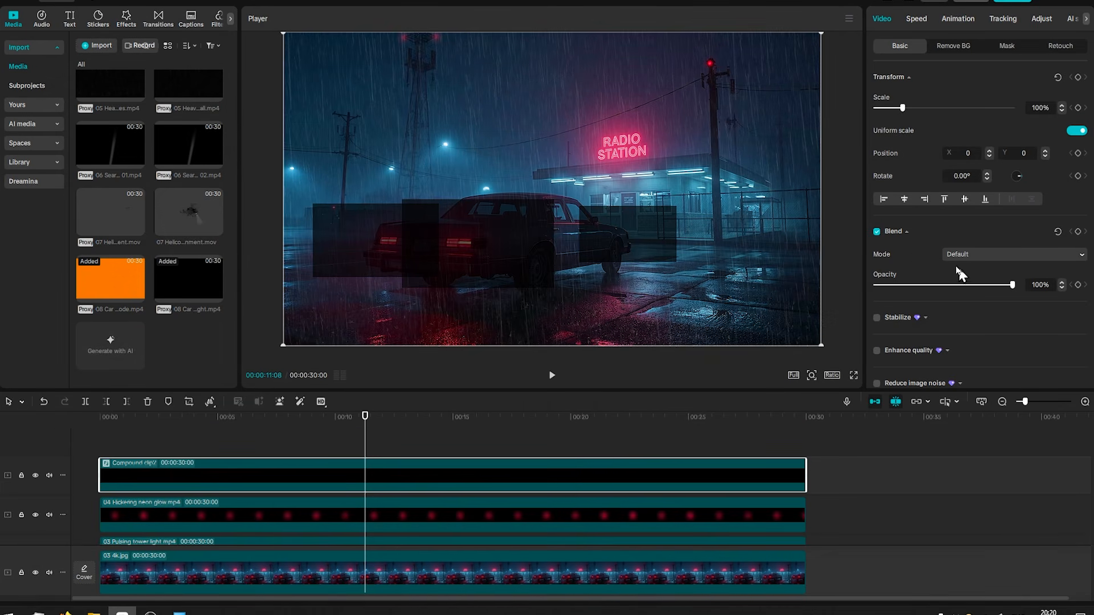
{"action": "left_click", "coordinate": [963, 252]}
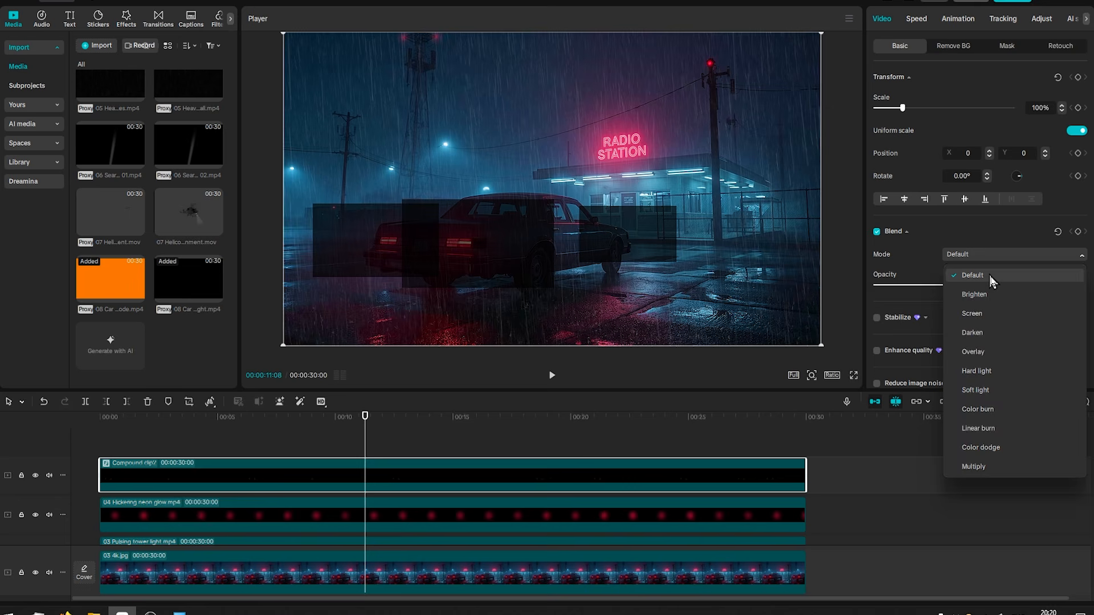
{"action": "left_click", "coordinate": [981, 313]}
{"action": "left_click_drag", "start_coordinate": [365, 447], "coordinate": [100, 483]}
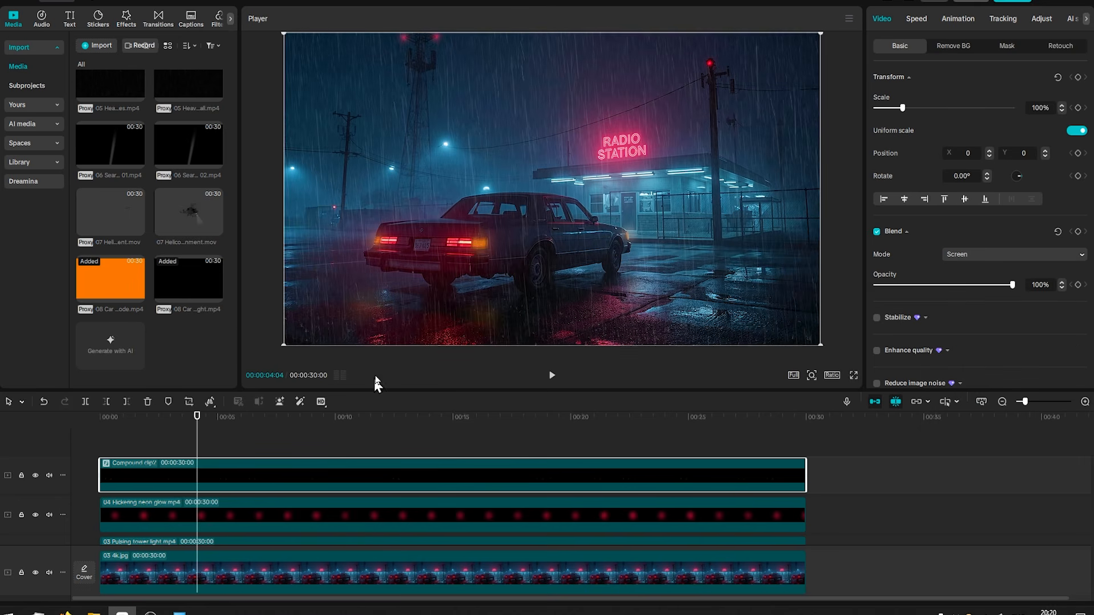
- Place the 02 Red Storm FullHD v2 clip directly above the base image from the timeline start and set its blend mode to Screen
{"action": "left_click_drag", "start_coordinate": [376, 383], "coordinate": [376, 319]}
{"action": "scroll", "coordinate": [284, 418], "scroll_direction": "down", "scroll_amount": 2}
{"action": "scroll", "coordinate": [296, 451], "scroll_direction": "up", "scroll_amount": 2}
{"action": "left_click_drag", "start_coordinate": [487, 317], "coordinate": [456, 272]}
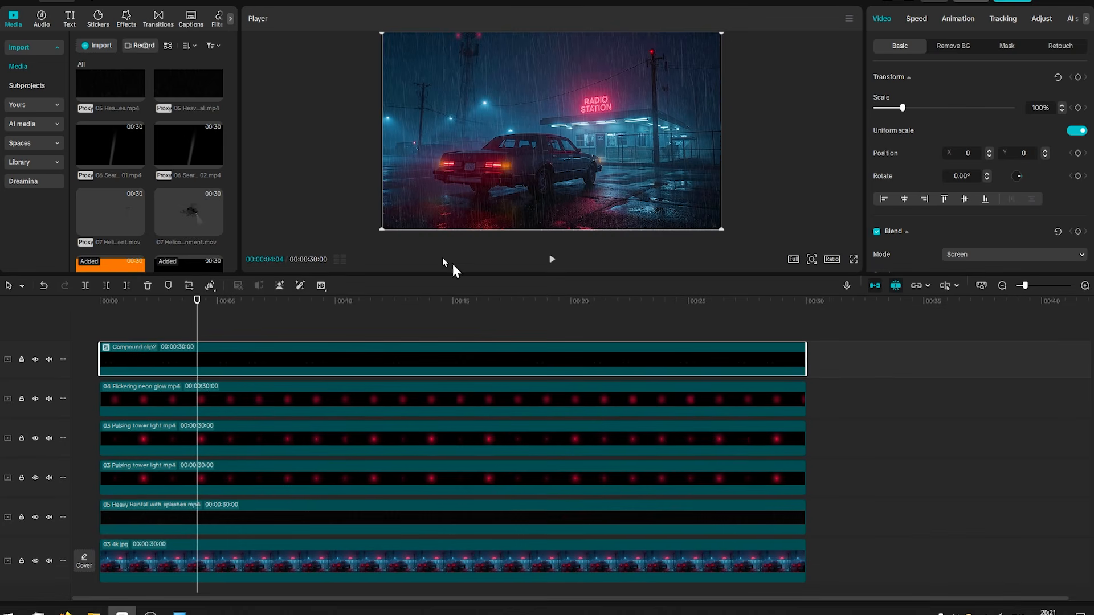
{"action": "mouse_move", "coordinate": [225, 92]}
{"action": "left_click_drag", "start_coordinate": [233, 167], "coordinate": [236, 98]}
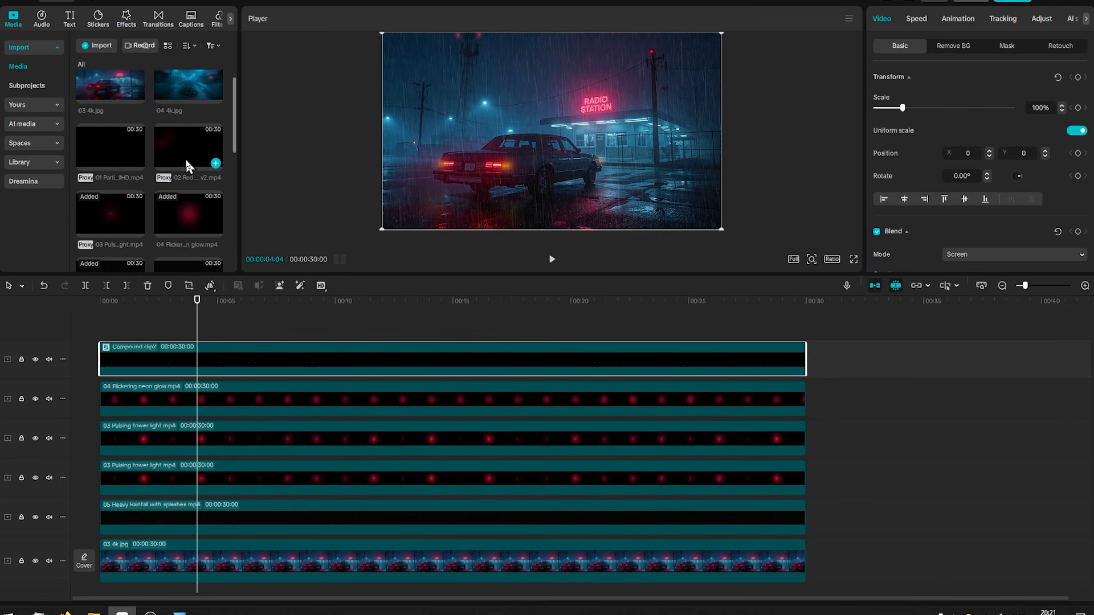
{"action": "left_click_drag", "start_coordinate": [180, 149], "coordinate": [143, 534]}
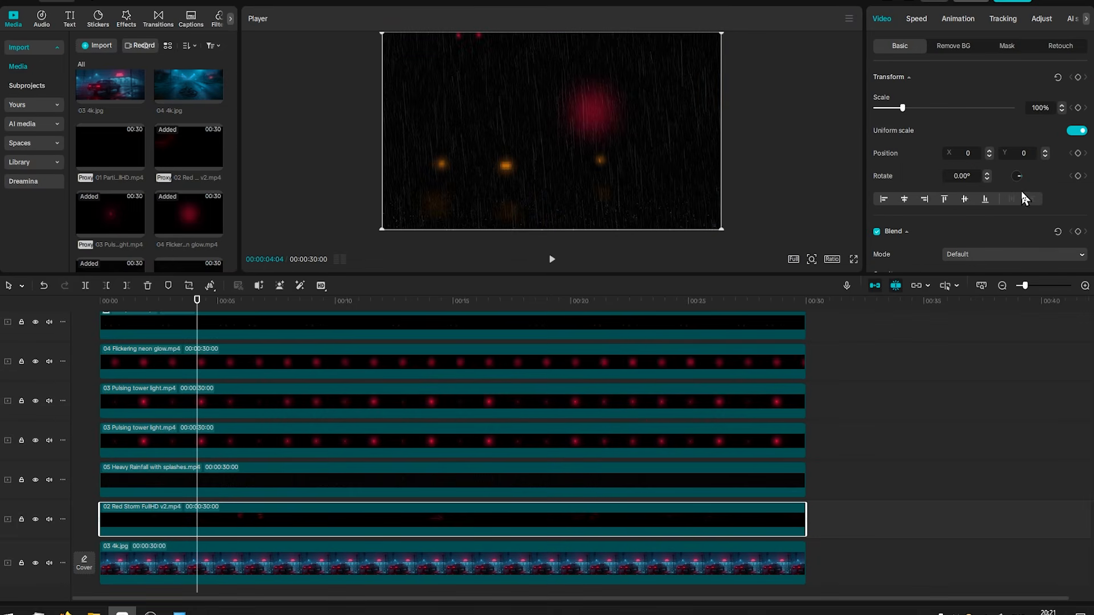
{"action": "left_click", "coordinate": [975, 254]}
{"action": "left_click", "coordinate": [987, 315]}
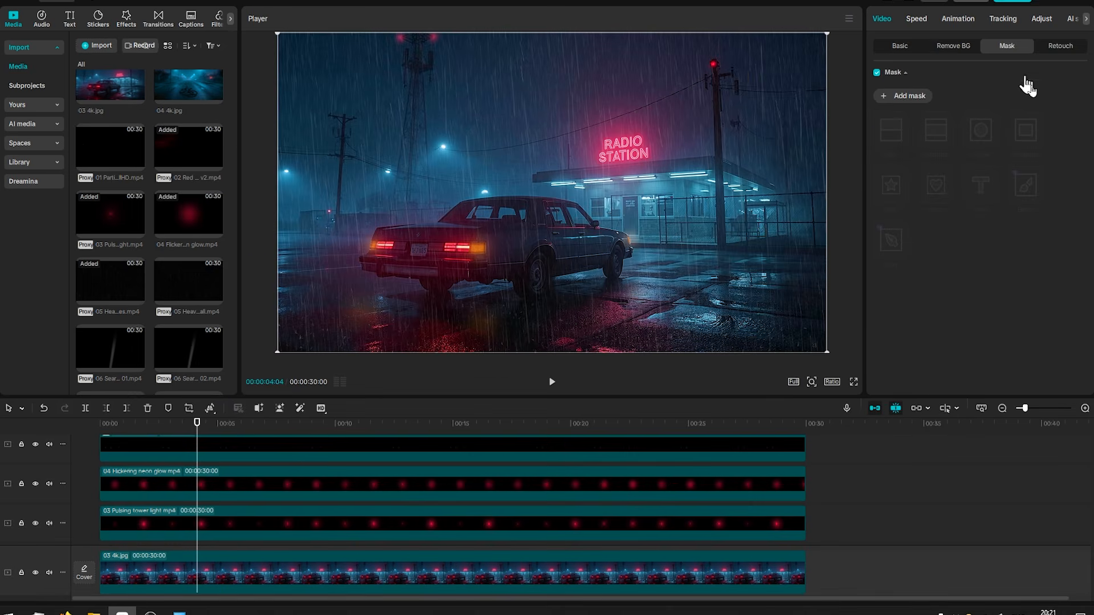
- Add a pen mask to the red storm clip and trace the skyline from the image's left edge around the utility pole toward the tower
{"action": "left_click", "coordinate": [905, 95]}
{"action": "left_click", "coordinate": [892, 248]}
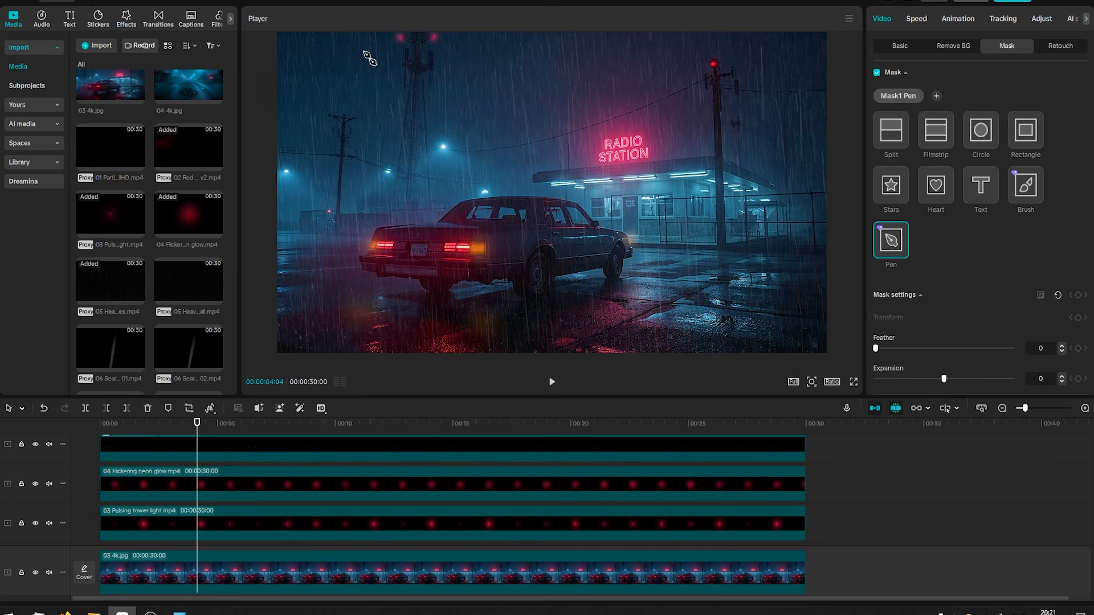
{"action": "left_click", "coordinate": [274, 151]}
{"action": "left_click", "coordinate": [317, 153]}
{"action": "left_click", "coordinate": [329, 152]}
{"action": "left_click", "coordinate": [334, 147]}
{"action": "left_click", "coordinate": [334, 135]}
{"action": "left_click", "coordinate": [326, 119]}
{"action": "left_click_drag", "start_coordinate": [344, 108], "coordinate": [353, 110]}
{"action": "left_click", "coordinate": [358, 121]}
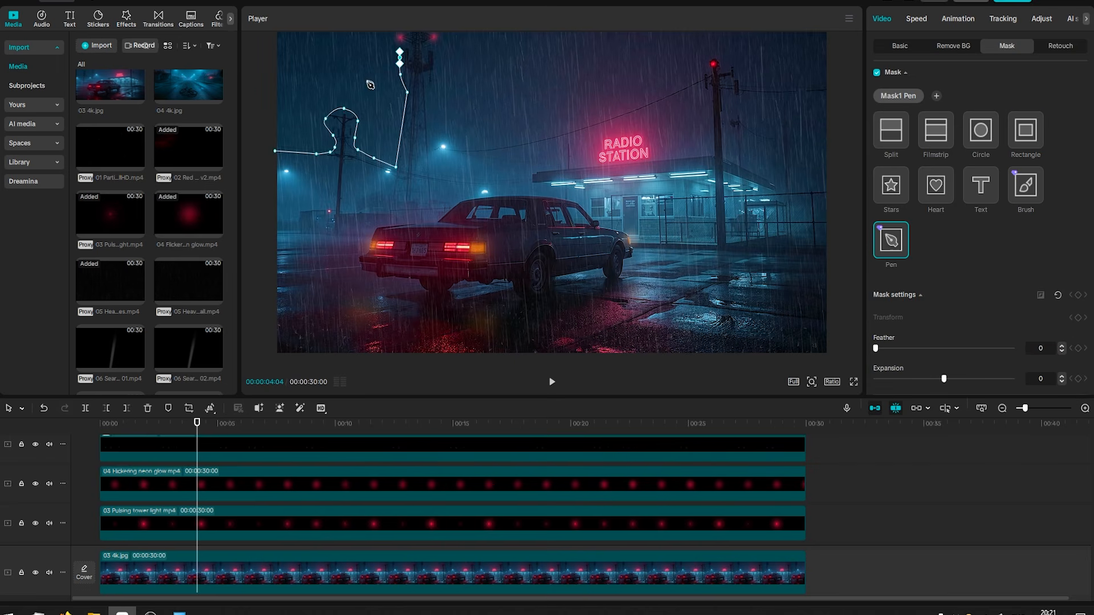
- Close the first mask outline beyond the frame's upper left corner so it encloses the sky left of the tower
{"action": "scroll", "coordinate": [374, 96], "scroll_direction": "down", "scroll_amount": 3}
{"action": "left_click", "coordinate": [447, 70]}
{"action": "left_click_drag", "start_coordinate": [397, 61], "coordinate": [376, 62]}
{"action": "left_click", "coordinate": [338, 67]}
{"action": "left_click_drag", "start_coordinate": [335, 109], "coordinate": [338, 127]}
{"action": "left_click", "coordinate": [358, 164]}
{"action": "scroll", "coordinate": [520, 122], "scroll_direction": "up", "scroll_amount": 3}
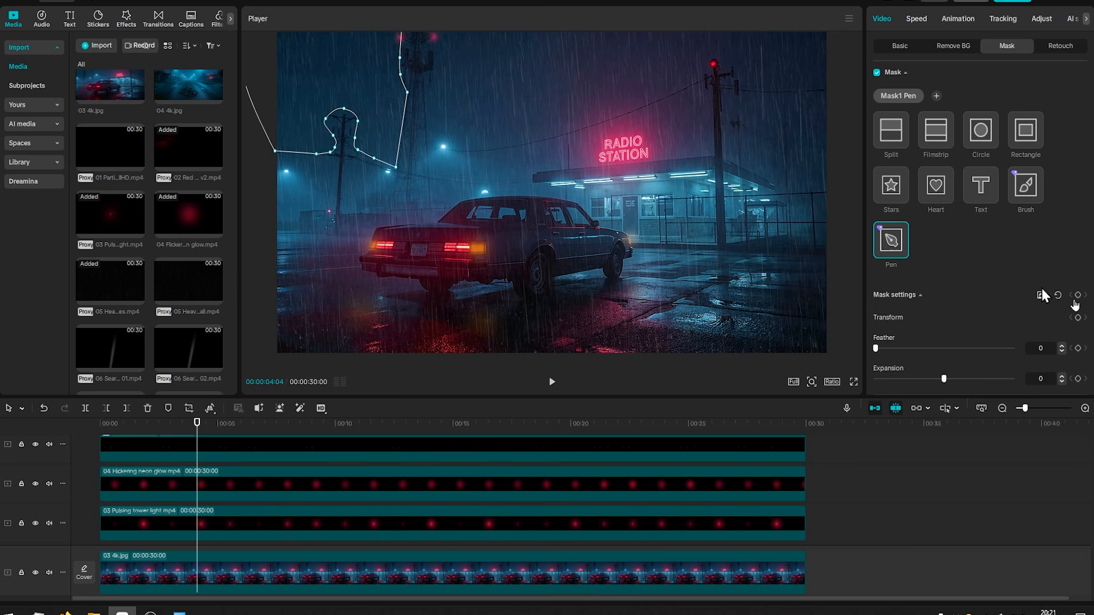
- Add a second pen mask and trace from the tower's right side along the skyline and over the RADIO STATION sign to the right pole
{"action": "left_click", "coordinate": [936, 96]}
{"action": "left_click", "coordinate": [437, 33]}
{"action": "left_click", "coordinate": [431, 101]}
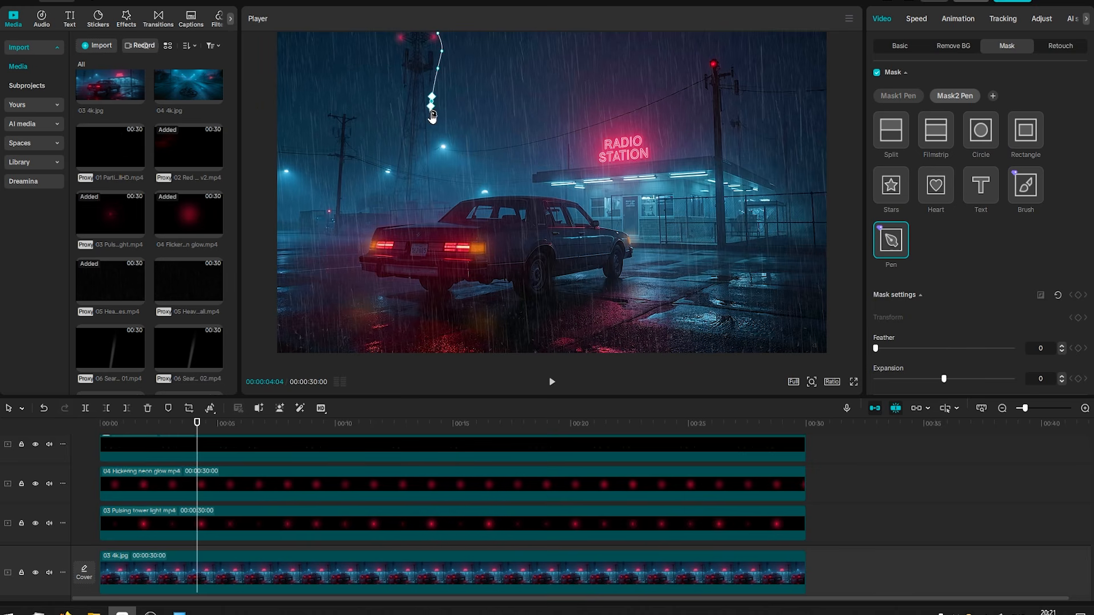
{"action": "left_click", "coordinate": [448, 157]}
{"action": "left_click", "coordinate": [520, 156]}
{"action": "left_click", "coordinate": [568, 138]}
{"action": "left_click", "coordinate": [619, 117]}
{"action": "left_click", "coordinate": [653, 138]}
{"action": "left_click", "coordinate": [697, 141]}
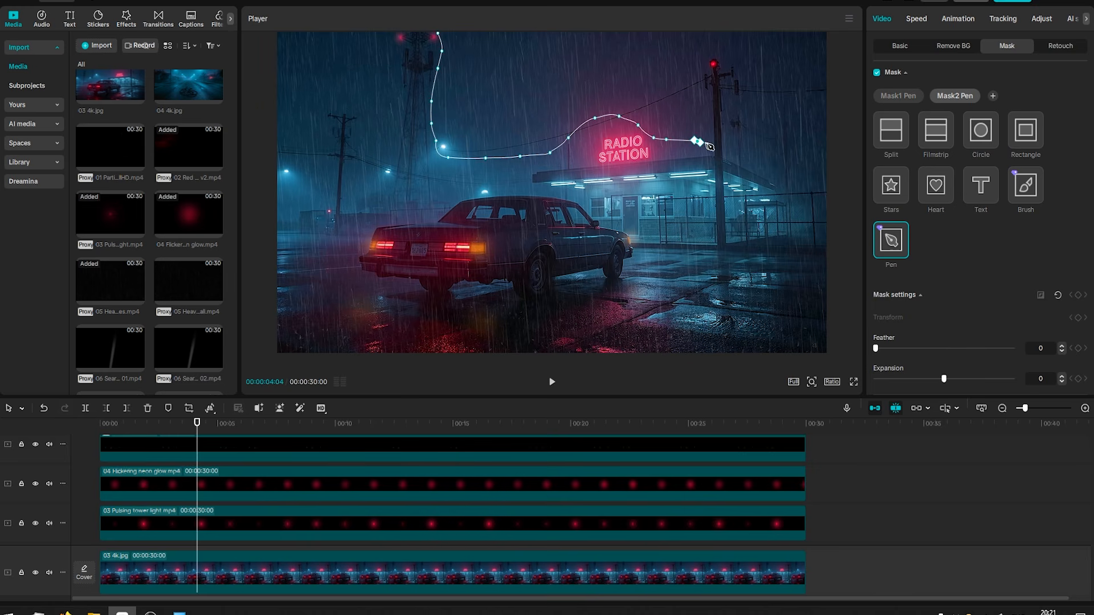
- Continue the second mask outline around the right pole and its red light, toward the image's right edge
{"action": "left_click", "coordinate": [709, 106]}
{"action": "left_click", "coordinate": [702, 80]}
{"action": "left_click", "coordinate": [712, 56]}
{"action": "left_click", "coordinate": [728, 60]}
{"action": "left_click", "coordinate": [736, 72]}
{"action": "left_click", "coordinate": [728, 138]}
{"action": "left_click", "coordinate": [799, 159]}
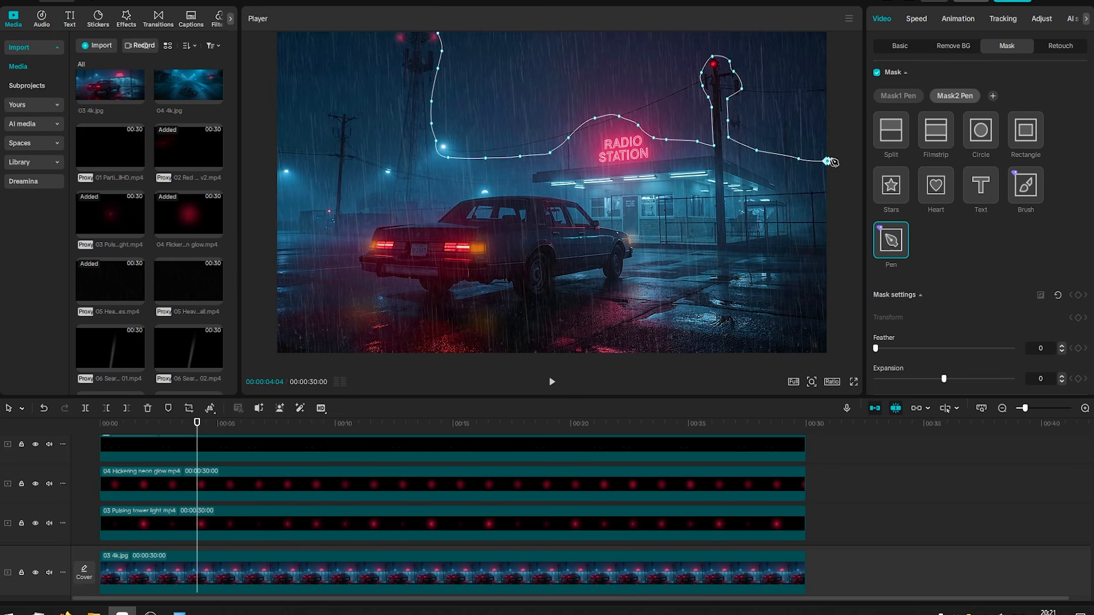
- Close the second mask outline above the frame to enclose the sky right of the tower, and feather its edge
{"action": "left_click", "coordinate": [851, 159]}
{"action": "scroll", "coordinate": [757, 114], "scroll_direction": "down", "scroll_amount": 5}
{"action": "left_click", "coordinate": [688, 86]}
{"action": "left_click", "coordinate": [615, 75]}
{"action": "left_click_drag", "start_coordinate": [523, 82], "coordinate": [498, 93]}
{"action": "left_click", "coordinate": [496, 115]}
{"action": "scroll", "coordinate": [509, 153], "scroll_direction": "up", "scroll_amount": 5}
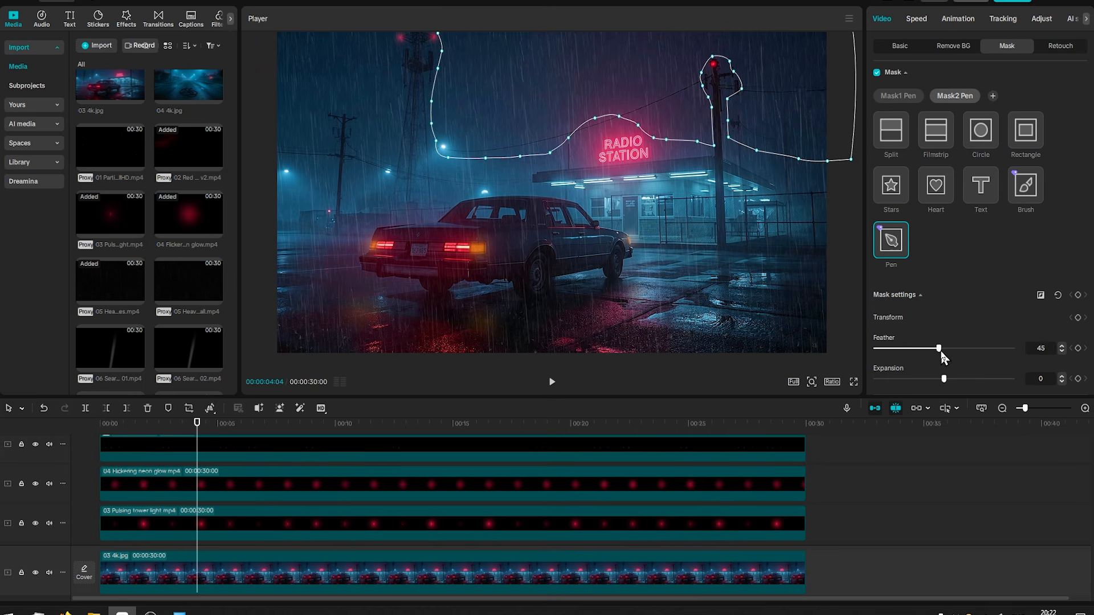
- Set the first mask's feather to 52 and play the finished scene in full screen
{"action": "left_click", "coordinate": [897, 96]}
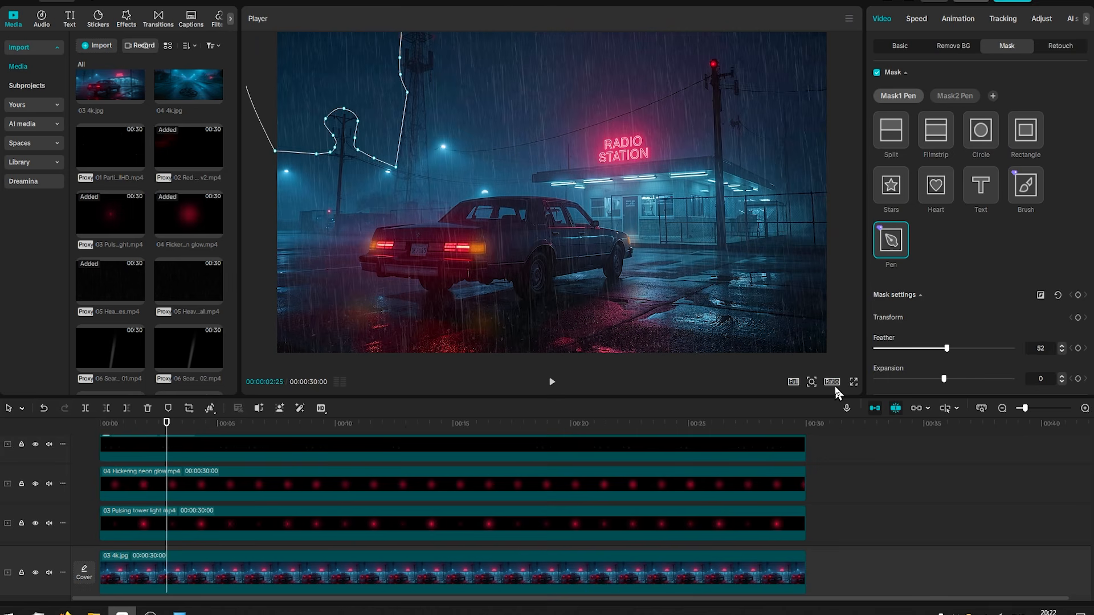
{"action": "left_click", "coordinate": [853, 381]}
{"action": "key", "text": "space"}
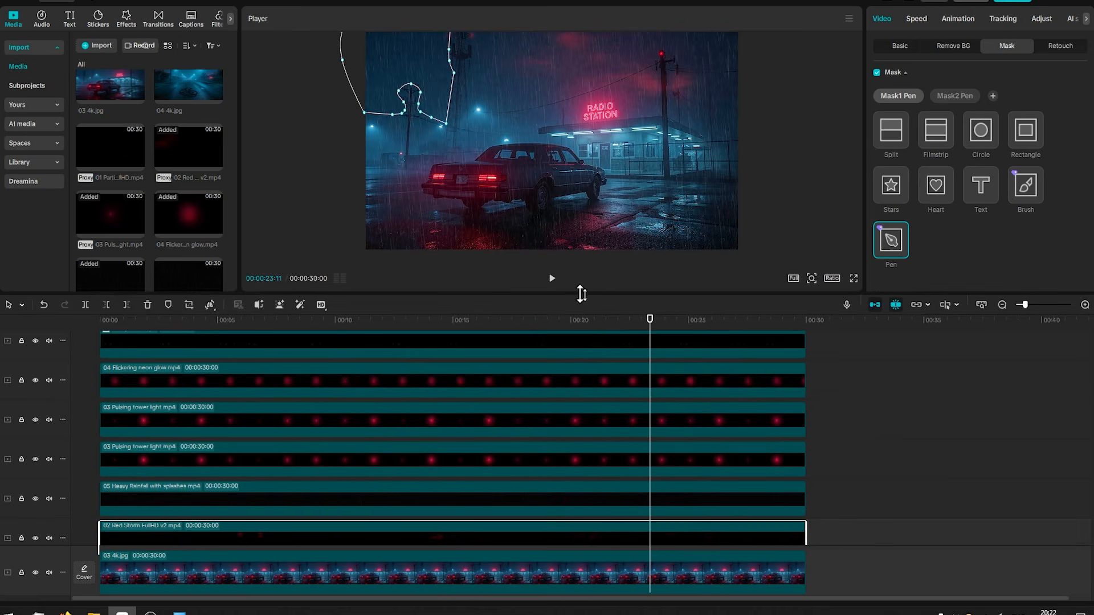
- Clear all clips from the timeline and place 04 4k.jpg at its start with a duration of 30 seconds
{"action": "scroll", "coordinate": [841, 455], "scroll_direction": "down", "scroll_amount": 1}
{"action": "left_click_drag", "start_coordinate": [891, 580], "coordinate": [256, 353]}
{"action": "key", "text": "Delete"}
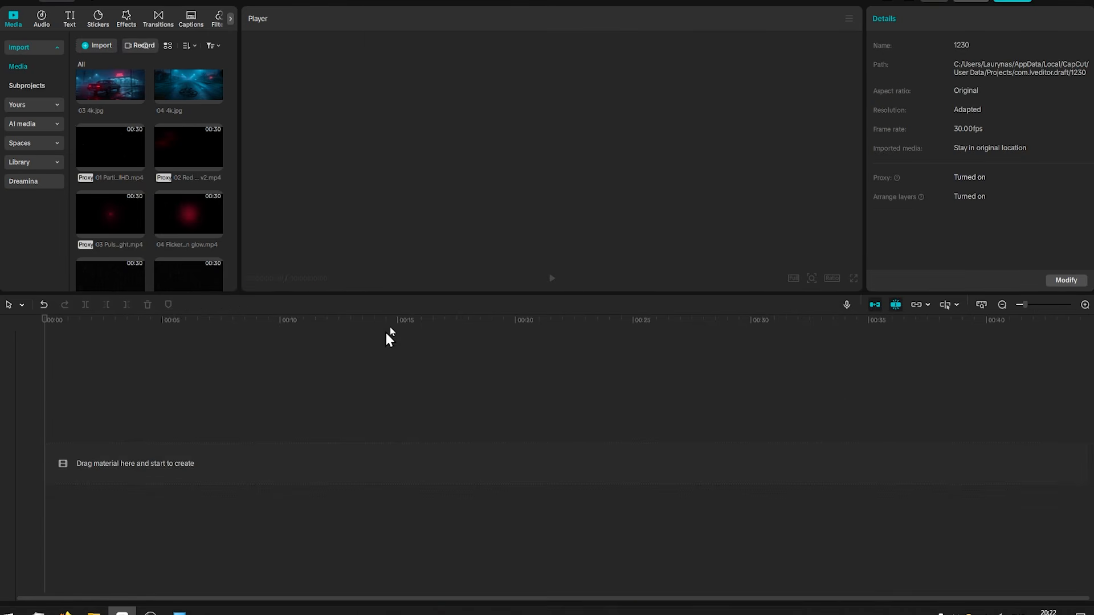
{"action": "left_click_drag", "start_coordinate": [188, 85], "coordinate": [103, 487]}
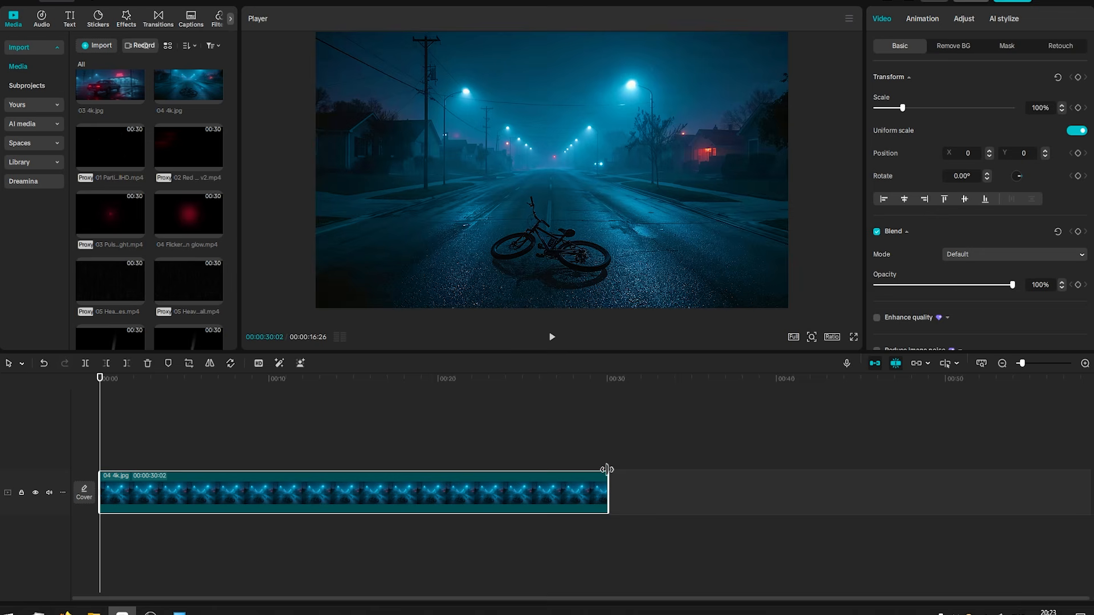
{"action": "left_click_drag", "start_coordinate": [606, 469], "coordinate": [607, 468]}
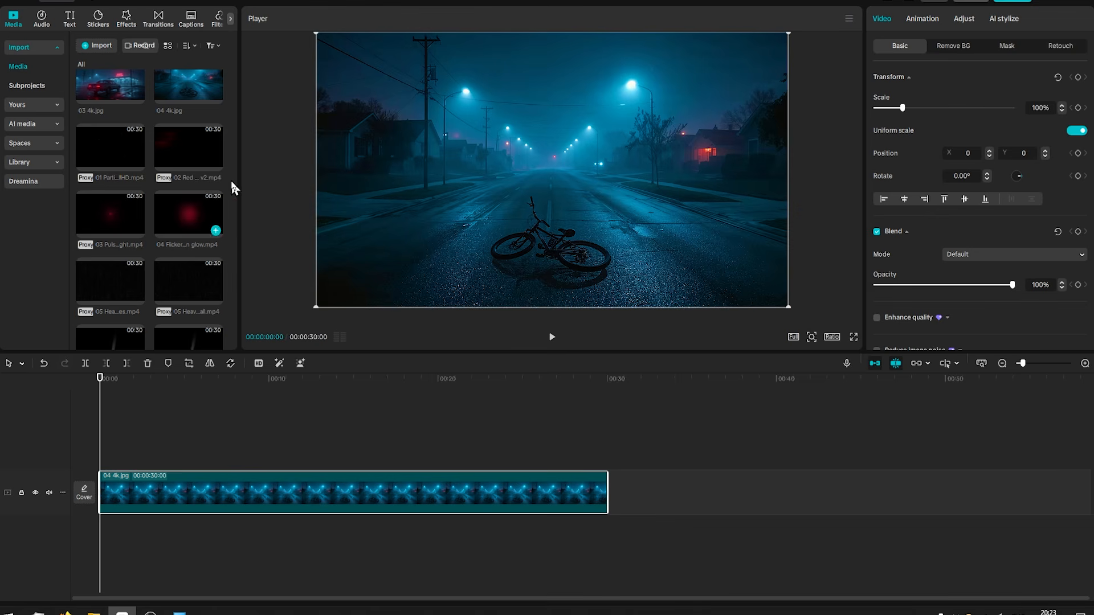
- Place 06 Search Light 01.mp4 on a track above the street image and set its blend mode to Screen
{"action": "left_click_drag", "start_coordinate": [235, 165], "coordinate": [238, 290]}
{"action": "scroll", "coordinate": [110, 167], "scroll_direction": "up", "scroll_amount": 1}
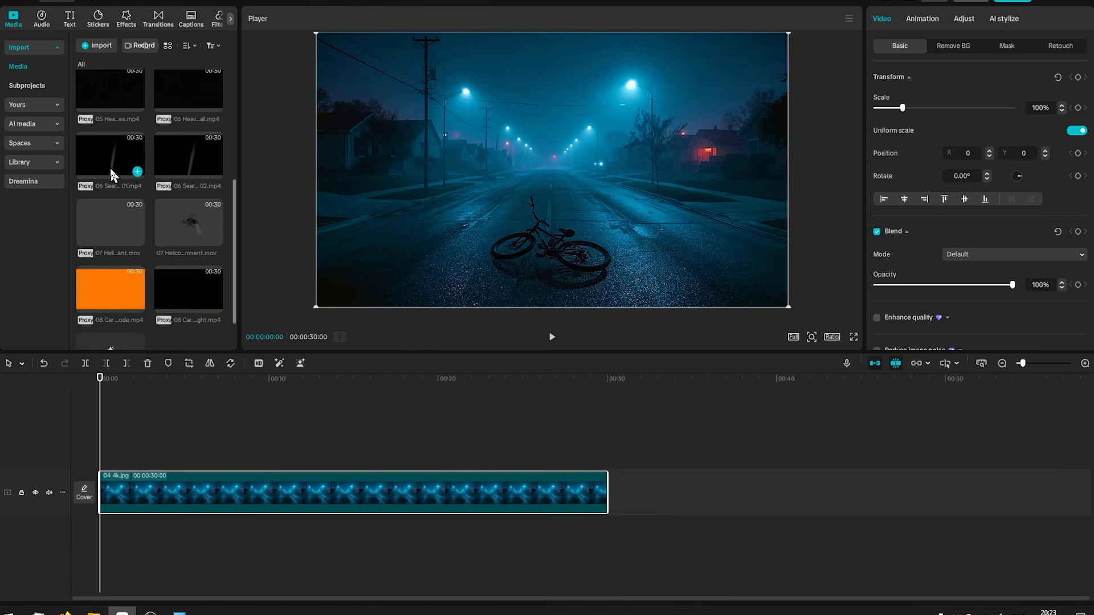
{"action": "left_click_drag", "start_coordinate": [110, 166], "coordinate": [99, 454]}
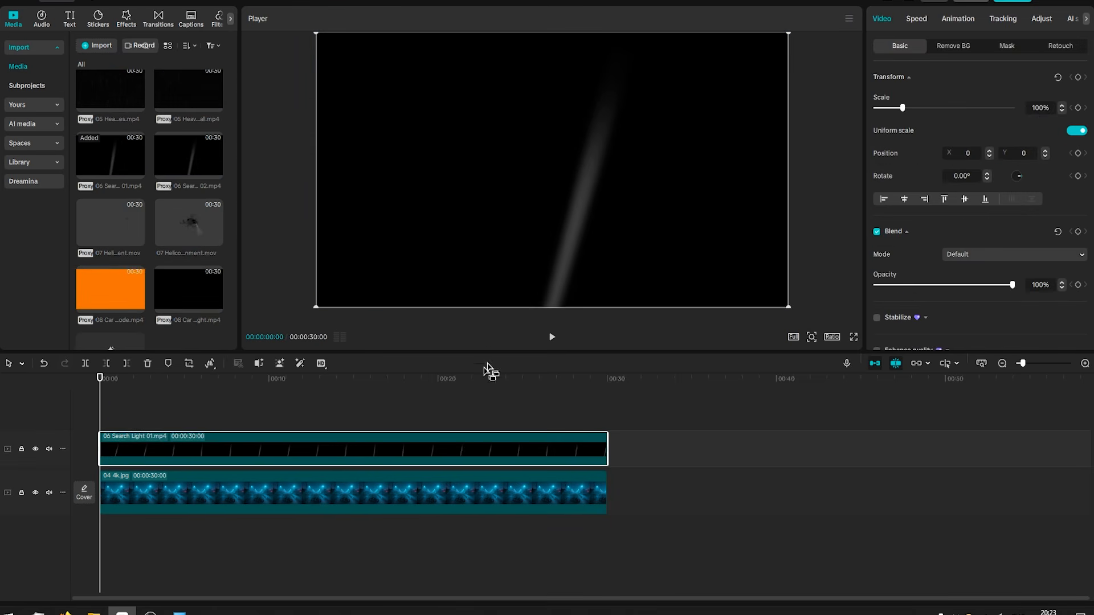
{"action": "left_click_drag", "start_coordinate": [490, 354], "coordinate": [489, 392]}
{"action": "left_click", "coordinate": [972, 255]}
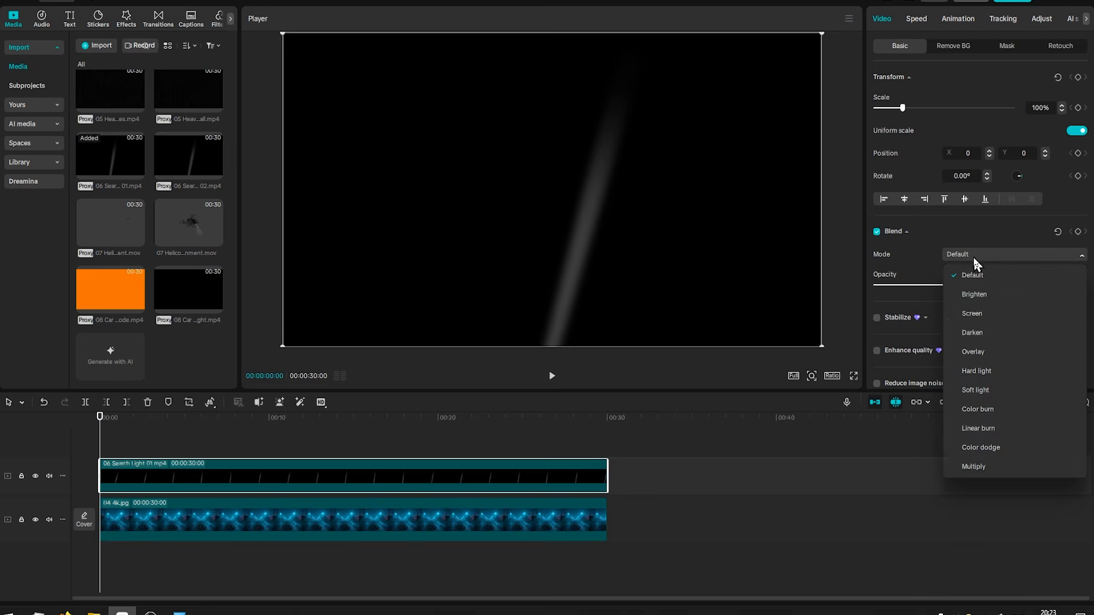
{"action": "left_click", "coordinate": [978, 313]}
- Scale the first search light to 52% and position it over the right house at about X 1303, Y 764
{"action": "left_click_drag", "start_coordinate": [821, 346], "coordinate": [665, 266]}
{"action": "left_click_drag", "start_coordinate": [596, 192], "coordinate": [736, 106]}
{"action": "left_click_drag", "start_coordinate": [561, 170], "coordinate": [594, 160]}
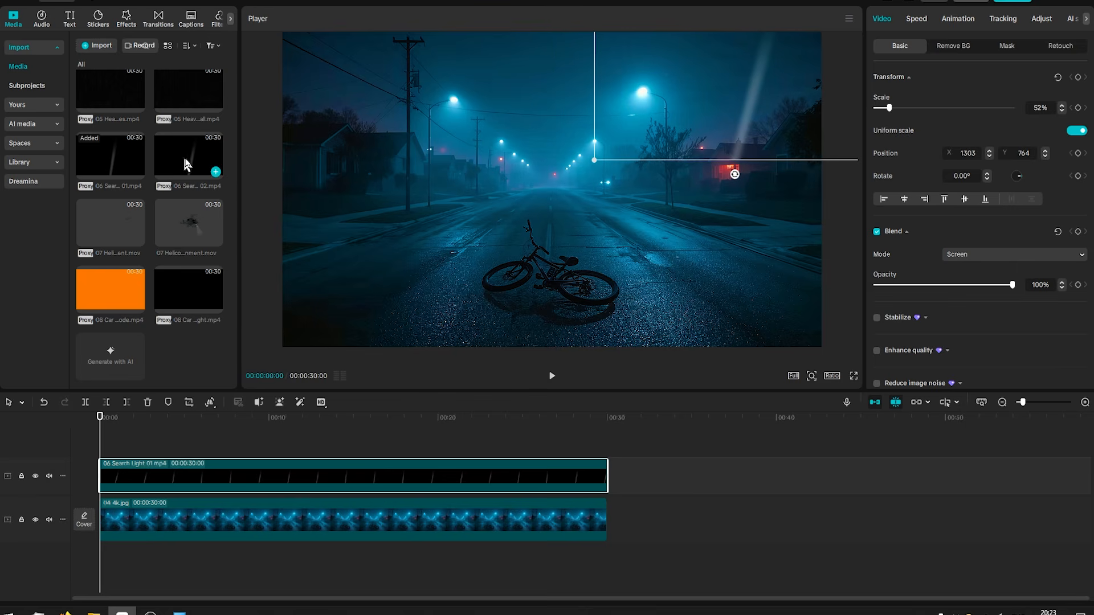
- Add 06 Search Light 02.mp4 on a new top track in Screen mode and fit it over the left house at 49% scale
{"action": "left_click_drag", "start_coordinate": [183, 155], "coordinate": [109, 439]}
{"action": "left_click_drag", "start_coordinate": [820, 344], "coordinate": [692, 254]}
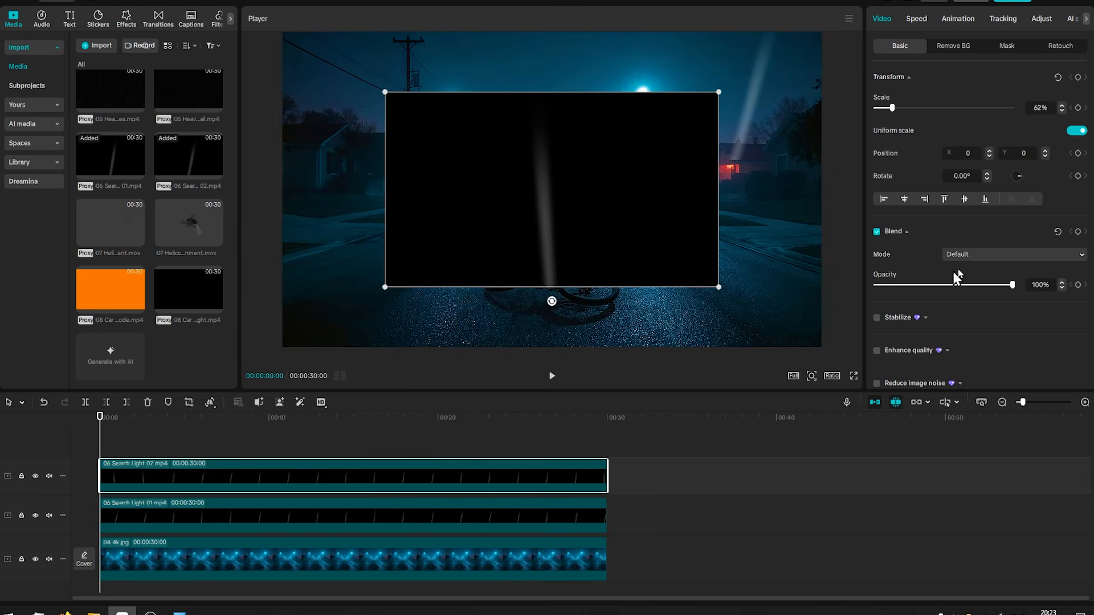
{"action": "left_click", "coordinate": [975, 254]}
{"action": "left_click", "coordinate": [975, 311]}
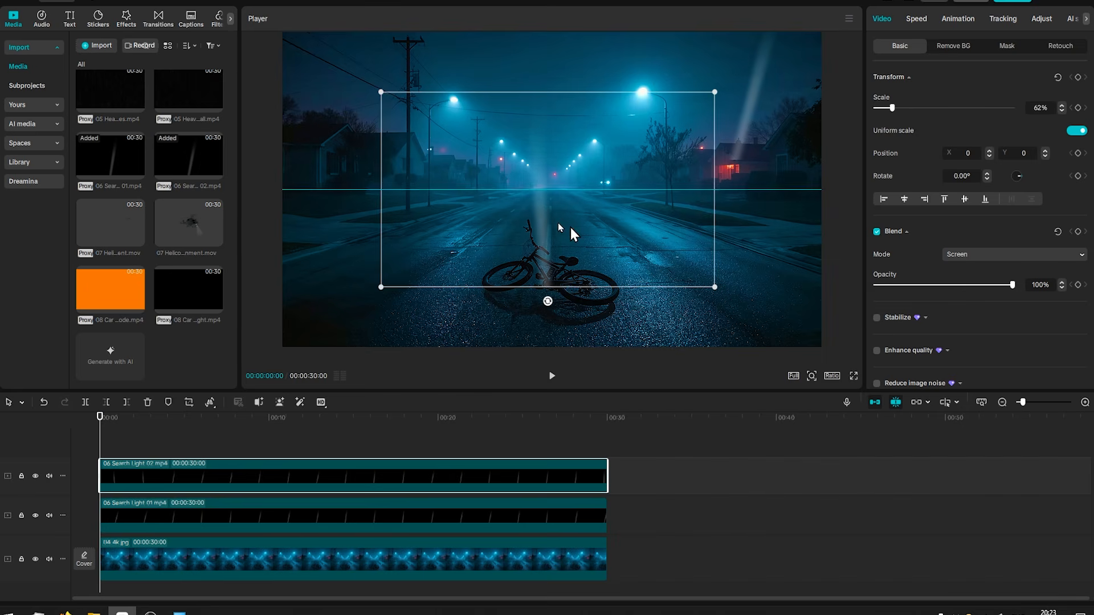
{"action": "left_click_drag", "start_coordinate": [570, 227], "coordinate": [382, 95]}
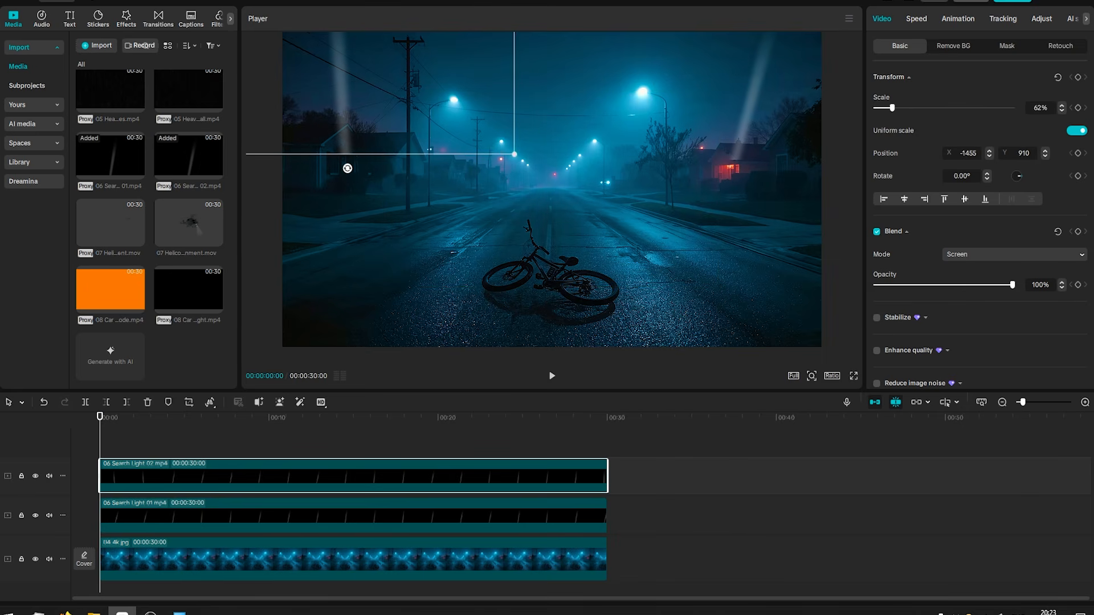
{"action": "left_click_drag", "start_coordinate": [513, 153], "coordinate": [471, 142]}
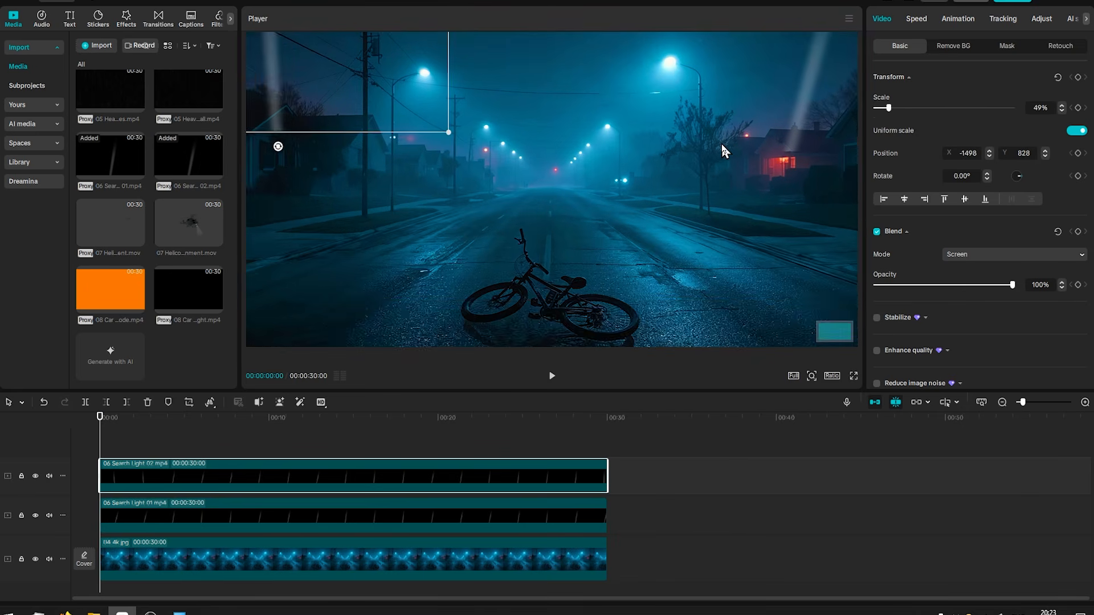
- Mask the Search Light 01 clip with a pen outline along the right house's roofline, inverted and feathered
{"action": "left_click_drag", "start_coordinate": [721, 144], "coordinate": [627, 217]}
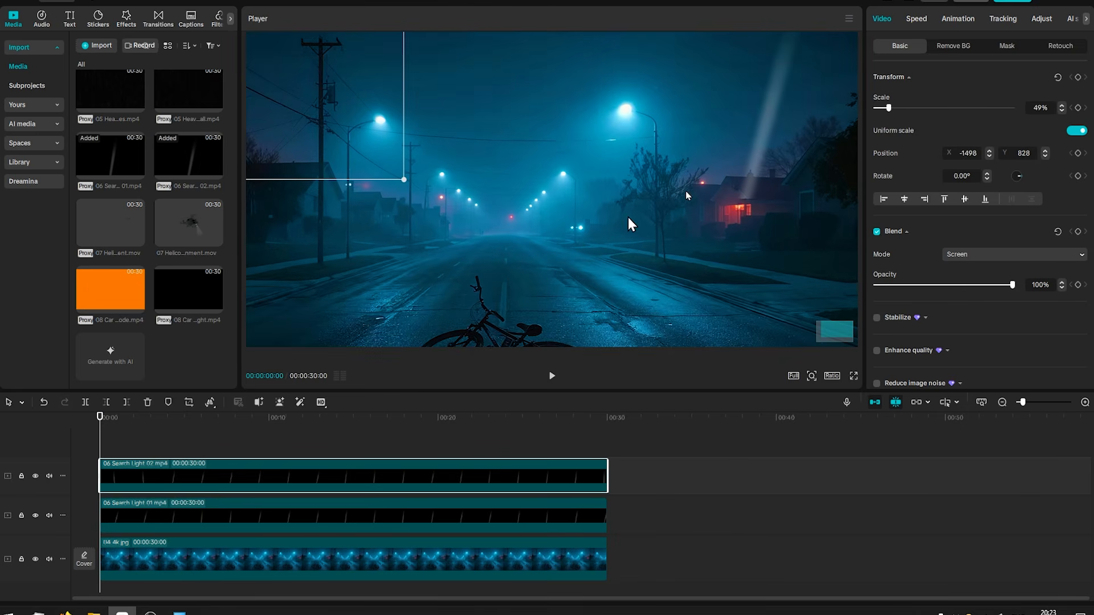
{"action": "left_click", "coordinate": [1009, 47]}
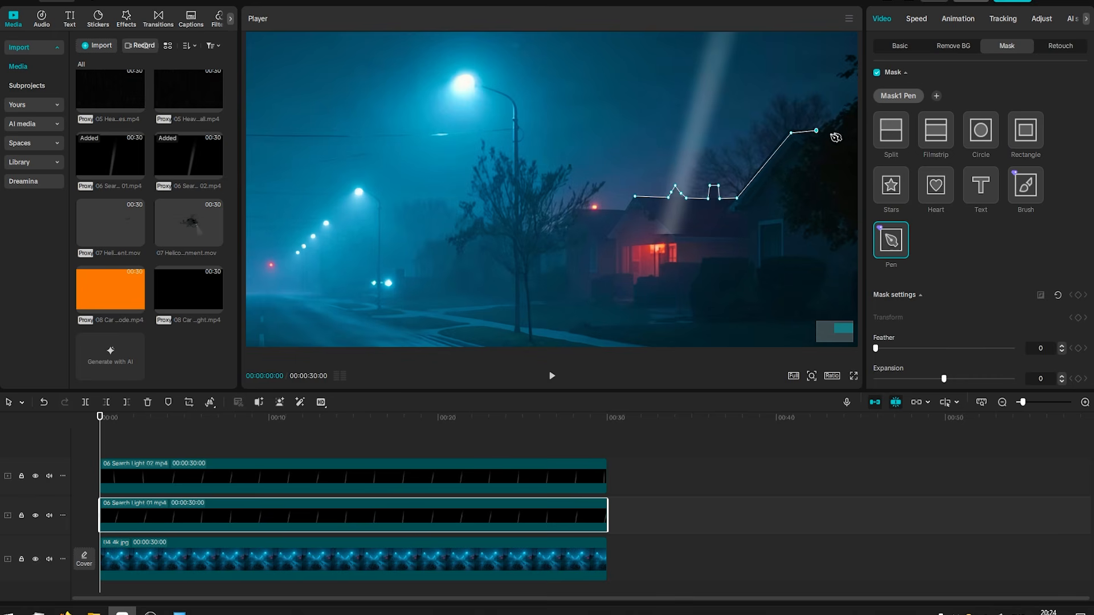
{"action": "left_click", "coordinate": [837, 202]}
{"action": "left_click", "coordinate": [818, 255]}
{"action": "left_click", "coordinate": [739, 318]}
{"action": "left_click", "coordinate": [593, 282]}
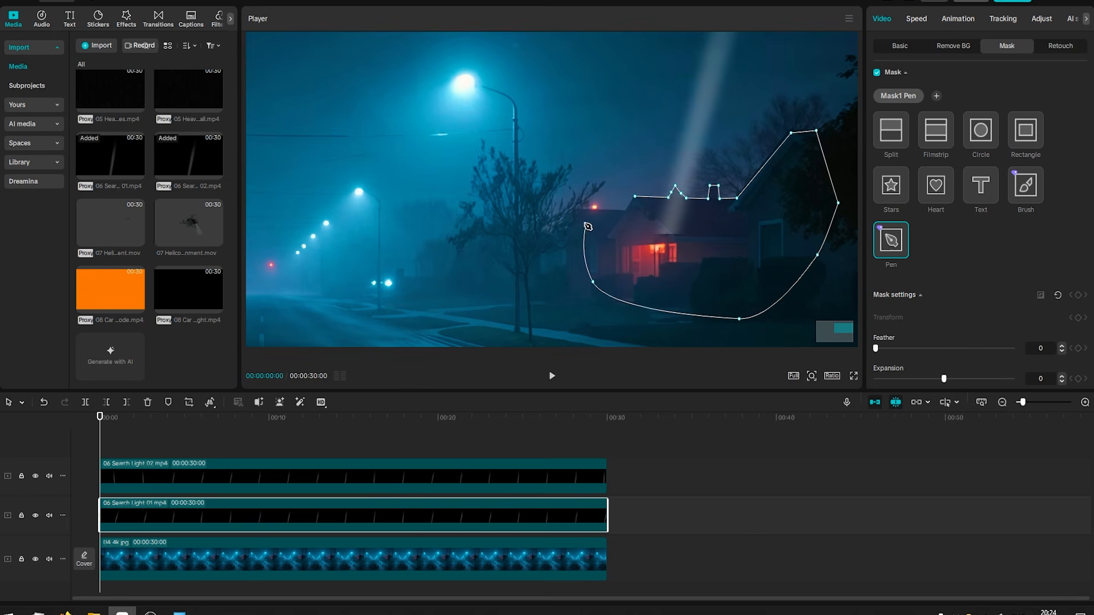
{"action": "left_click", "coordinate": [636, 197]}
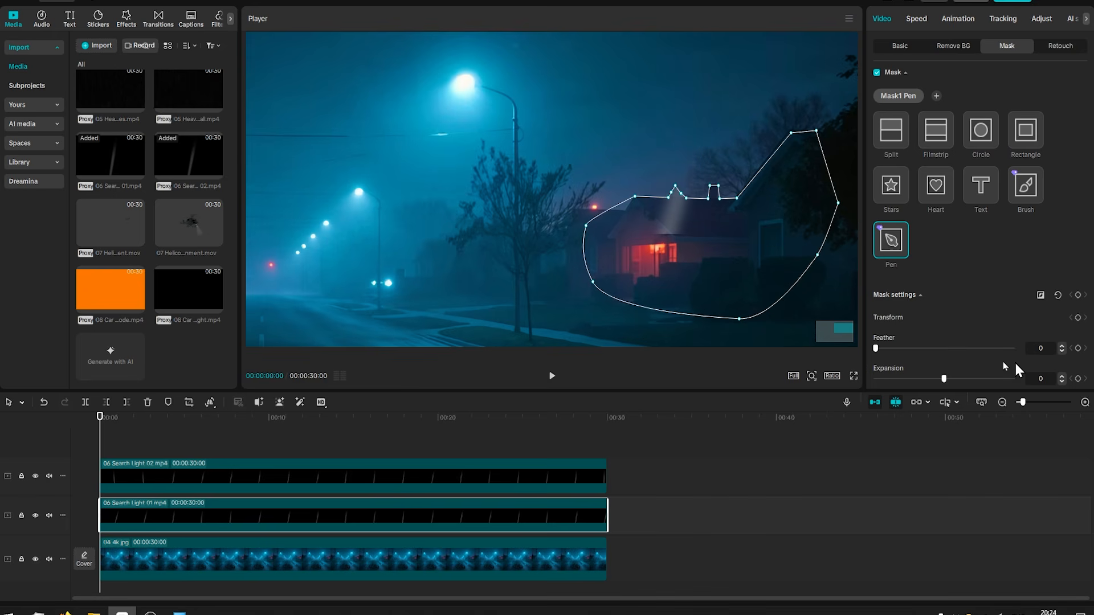
{"action": "left_click", "coordinate": [1040, 296]}
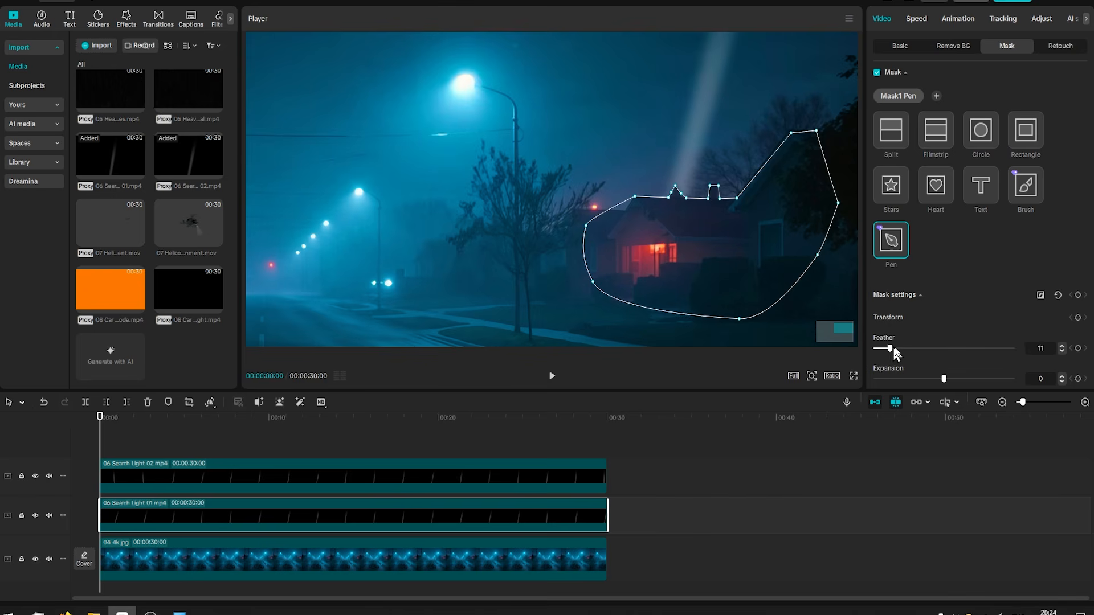
{"action": "left_click_drag", "start_coordinate": [894, 347], "coordinate": [926, 351]}
- Mask the Search Light 02 clip with a pen outline along the left house's roofline, inverted and with a feather of 54
{"action": "left_click", "coordinate": [436, 486]}
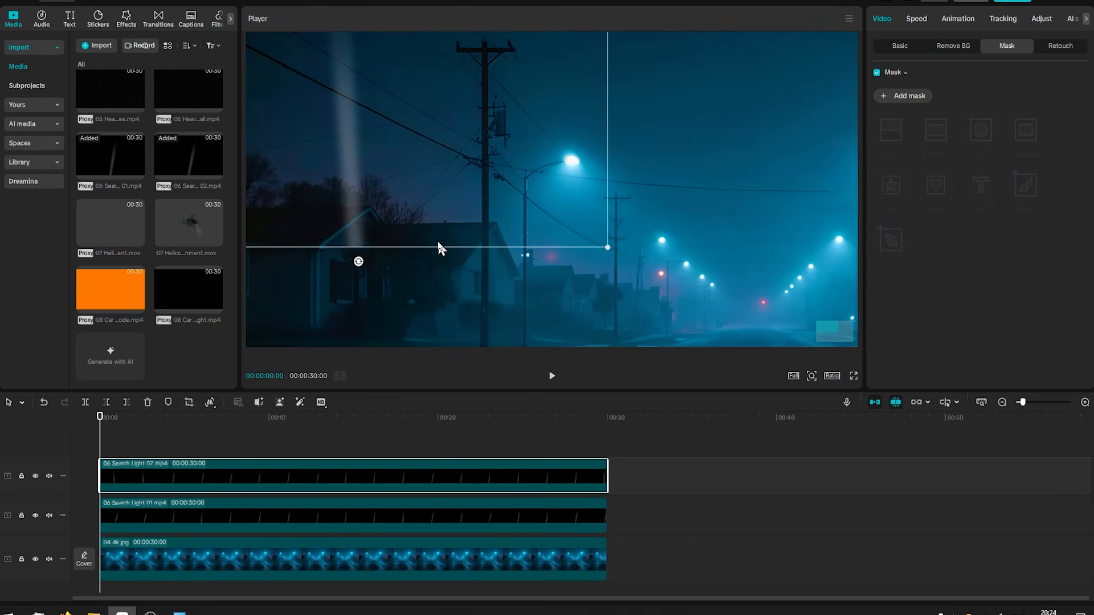
{"action": "left_click", "coordinate": [902, 97]}
{"action": "left_click", "coordinate": [890, 242]}
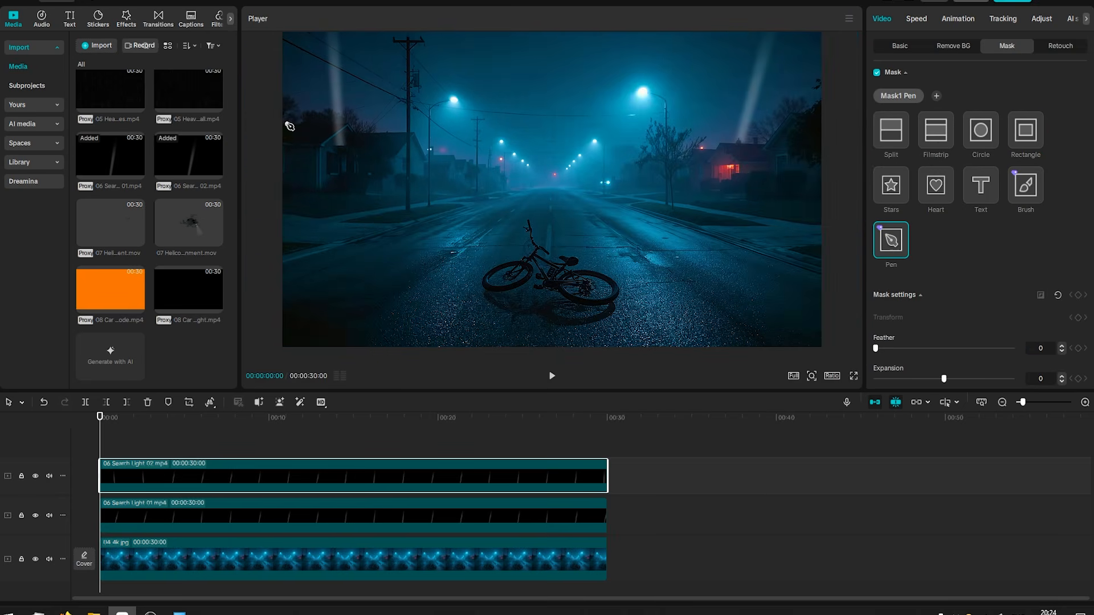
{"action": "scroll", "coordinate": [349, 123], "scroll_direction": "up", "scroll_amount": 3}
{"action": "left_click_drag", "start_coordinate": [350, 124], "coordinate": [450, 233]}
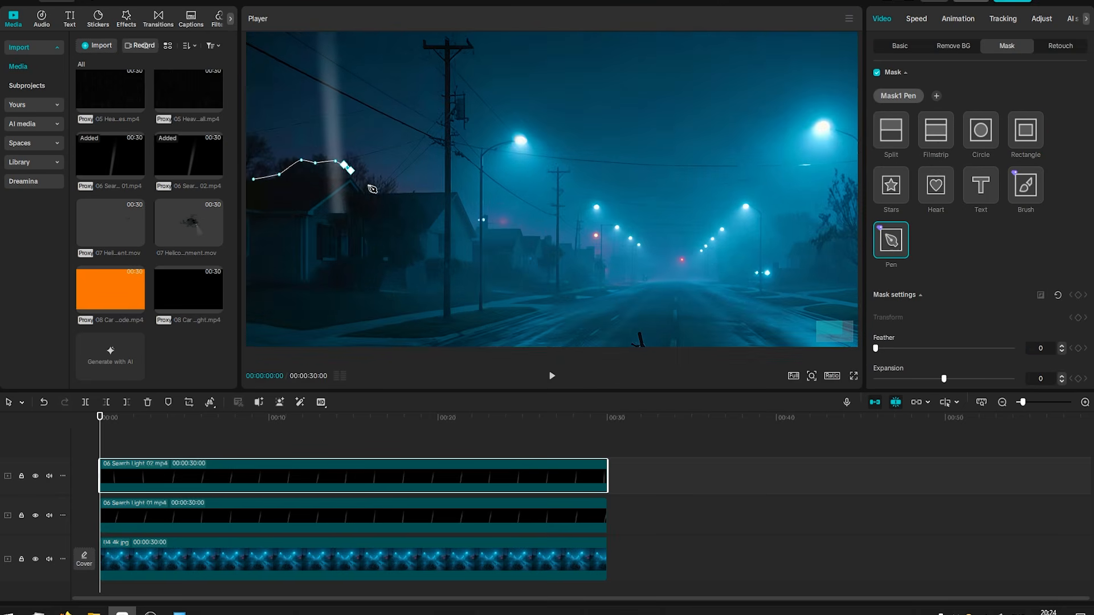
{"action": "left_click", "coordinate": [398, 193]}
{"action": "left_click", "coordinate": [398, 245]}
{"action": "left_click", "coordinate": [376, 261]}
{"action": "left_click", "coordinate": [281, 232]}
{"action": "left_click", "coordinate": [254, 179]}
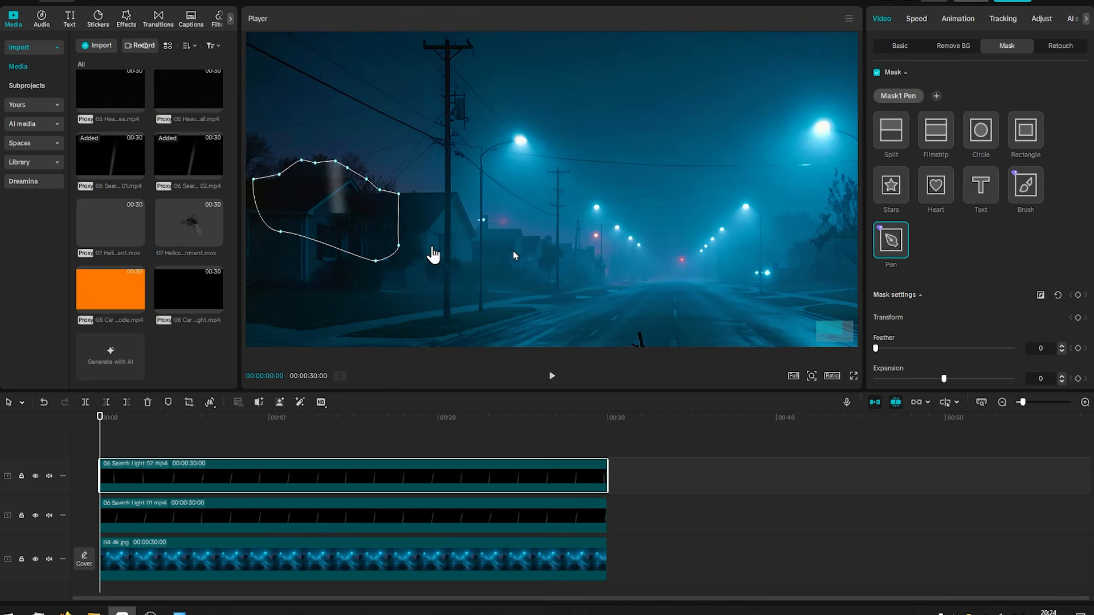
{"action": "left_click", "coordinate": [1041, 296]}
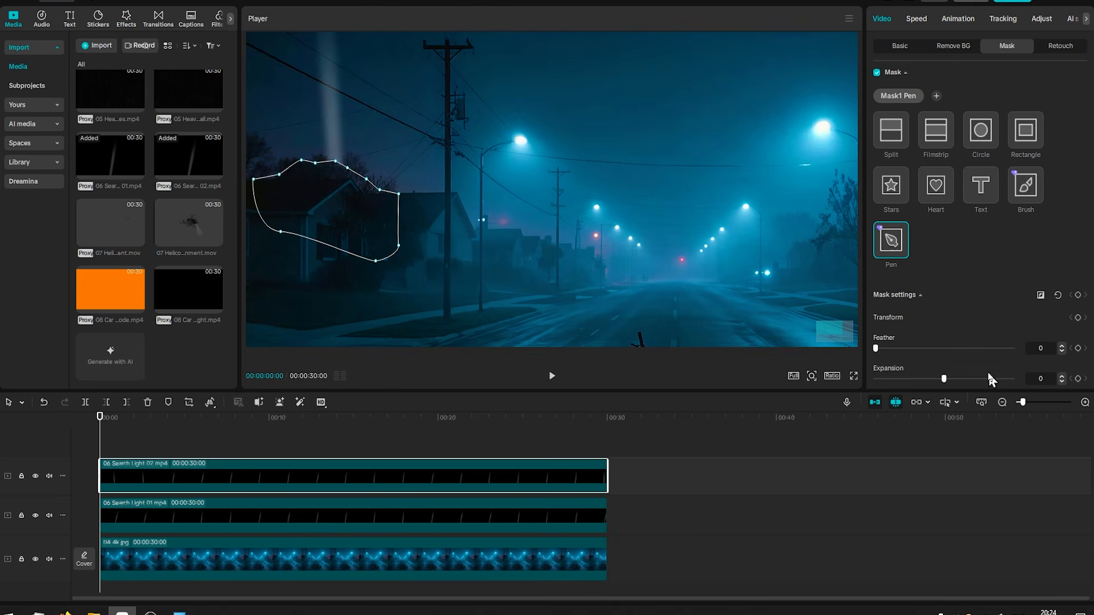
- Check the search light motion along the timeline and set the Search Light 02 clip's speed to 2.00x
{"action": "left_click_drag", "start_coordinate": [196, 420], "coordinate": [393, 437]}
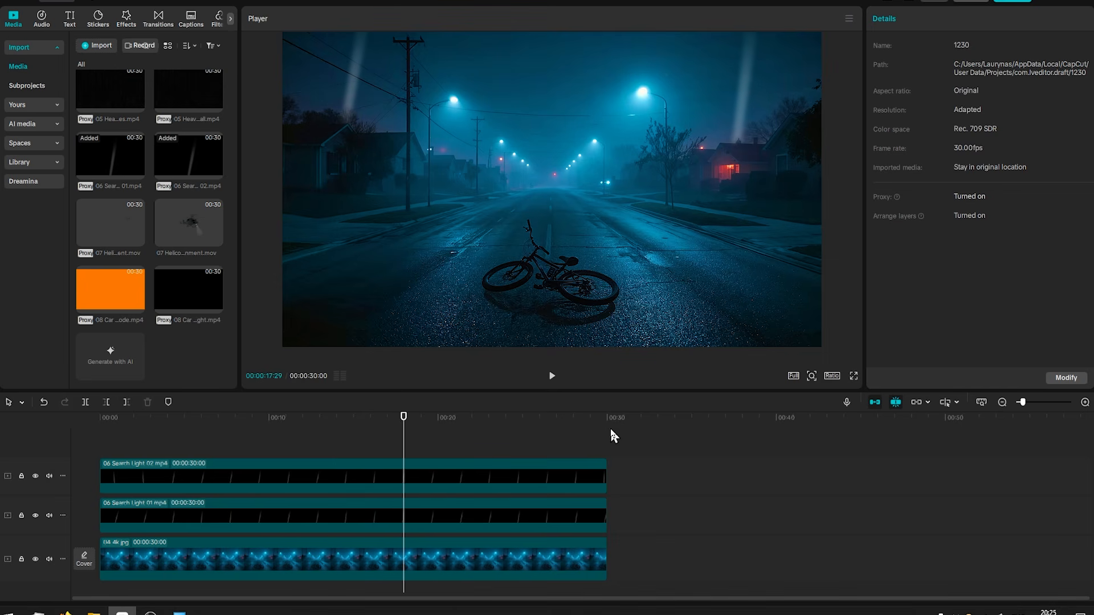
{"action": "left_click_drag", "start_coordinate": [438, 421], "coordinate": [293, 428]}
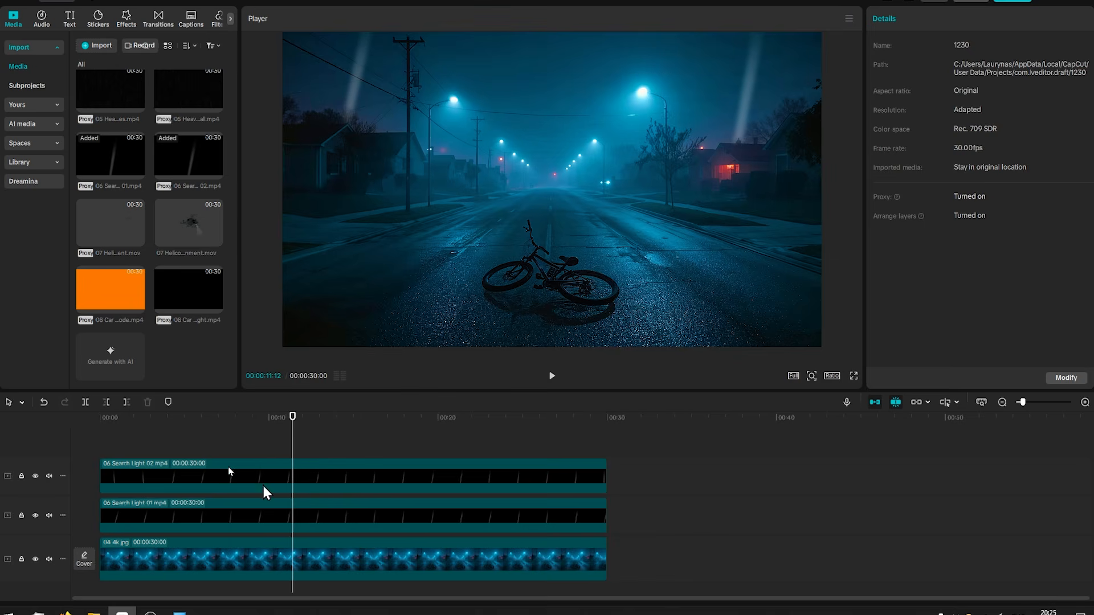
{"action": "left_click", "coordinate": [355, 483]}
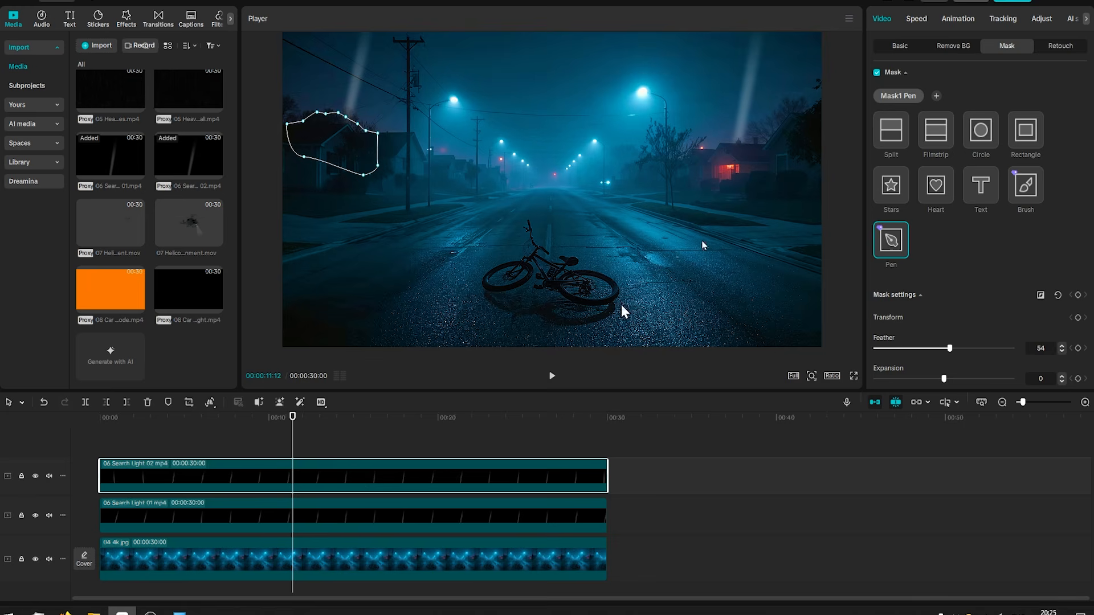
{"action": "left_click", "coordinate": [901, 49]}
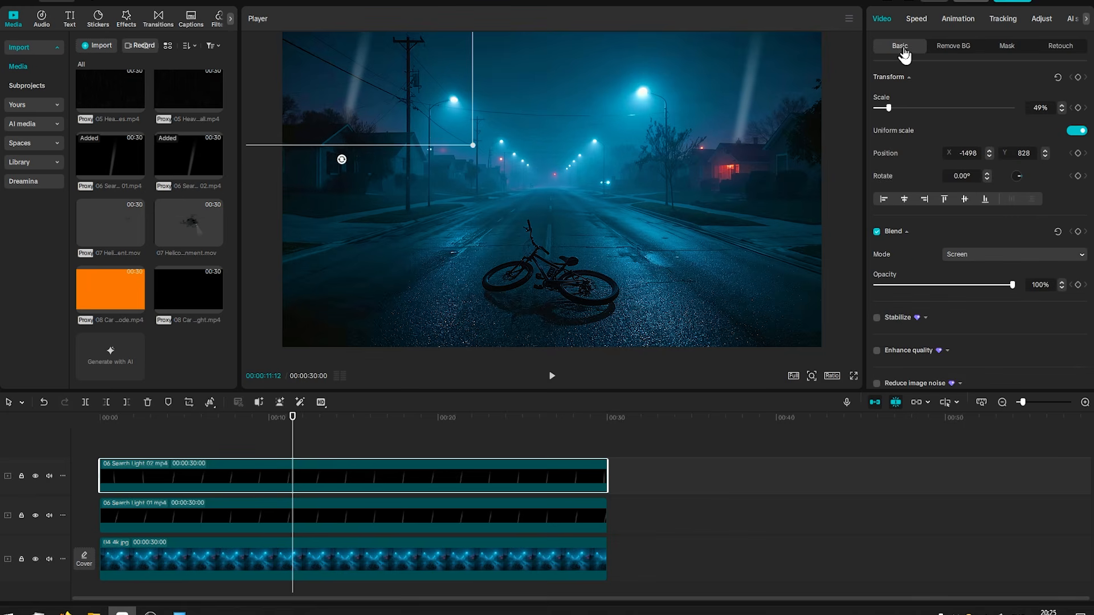
{"action": "left_click", "coordinate": [914, 19]}
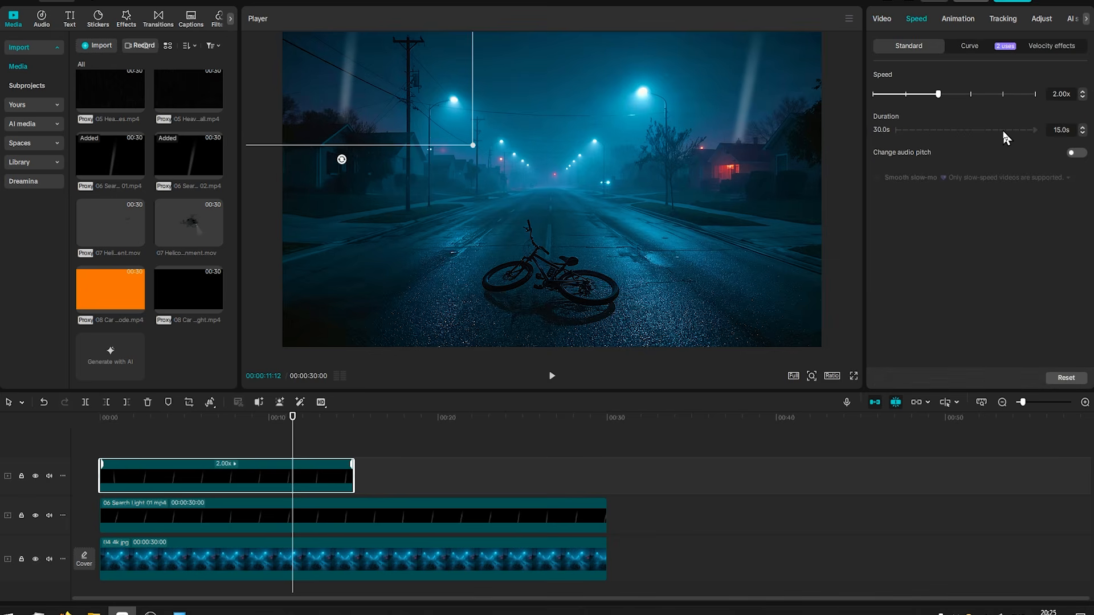
- Duplicate the 2.00x Search Light 02 clip directly behind itself to fill the 30 seconds and review the light motion
{"action": "left_click_drag", "start_coordinate": [175, 477], "coordinate": [423, 481]}
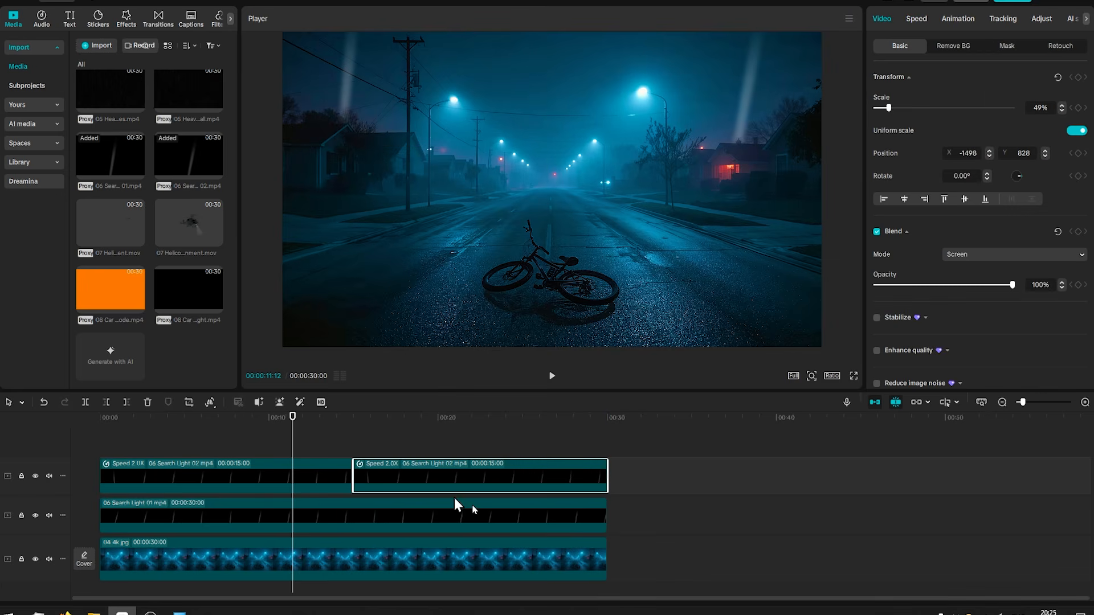
{"action": "left_click", "coordinate": [601, 422]}
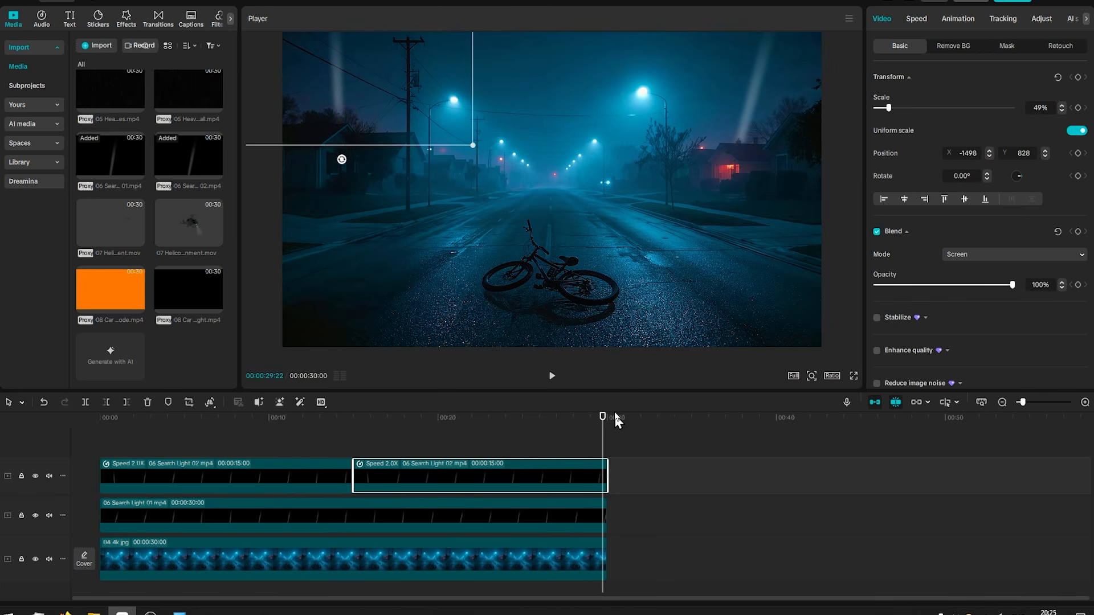
{"action": "left_click", "coordinate": [244, 421]}
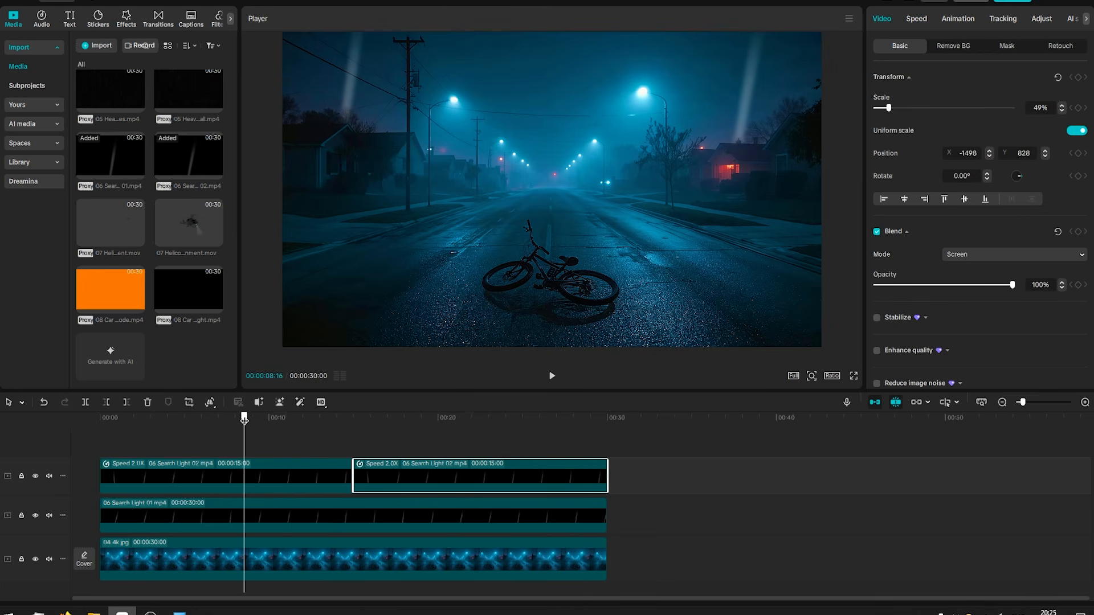
{"action": "key", "text": "space"}
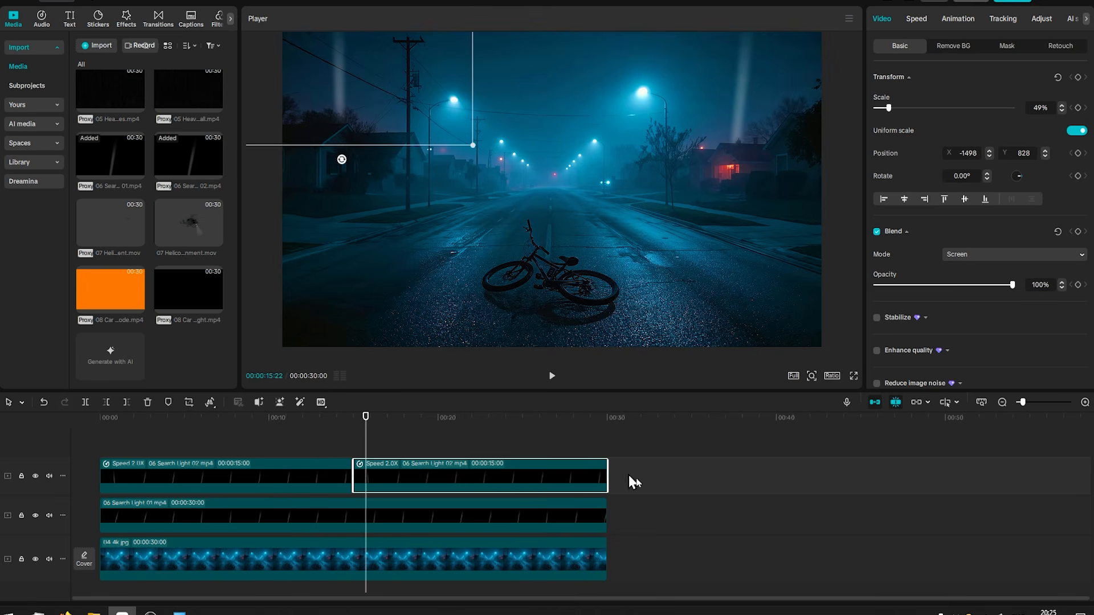
- Reduce the opacity of all the search light clips together
{"action": "left_click_drag", "start_coordinate": [688, 481], "coordinate": [297, 502]}
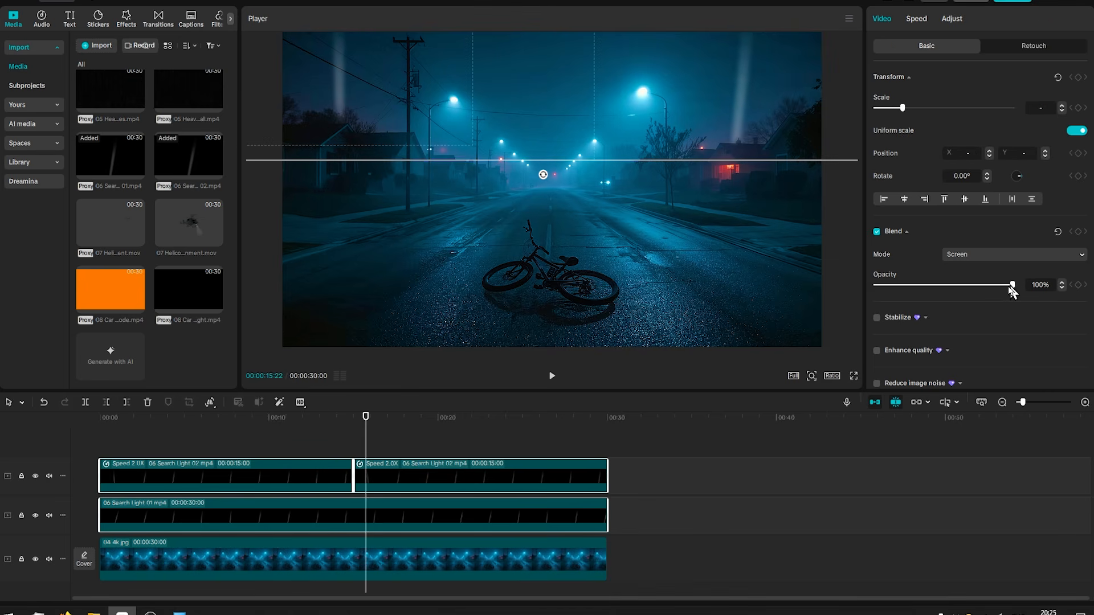
{"action": "left_click_drag", "start_coordinate": [1011, 287], "coordinate": [980, 290]}
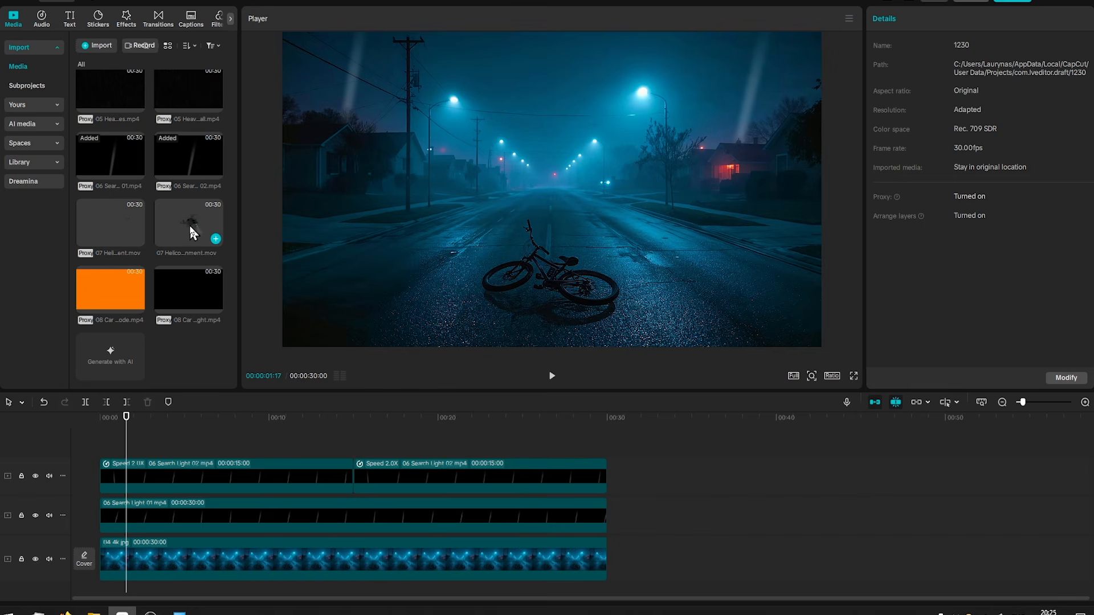
- Add the 07 Helicopter still clip on a new top track and place it at 39% scale near the right house
{"action": "left_click_drag", "start_coordinate": [184, 223], "coordinate": [100, 439]}
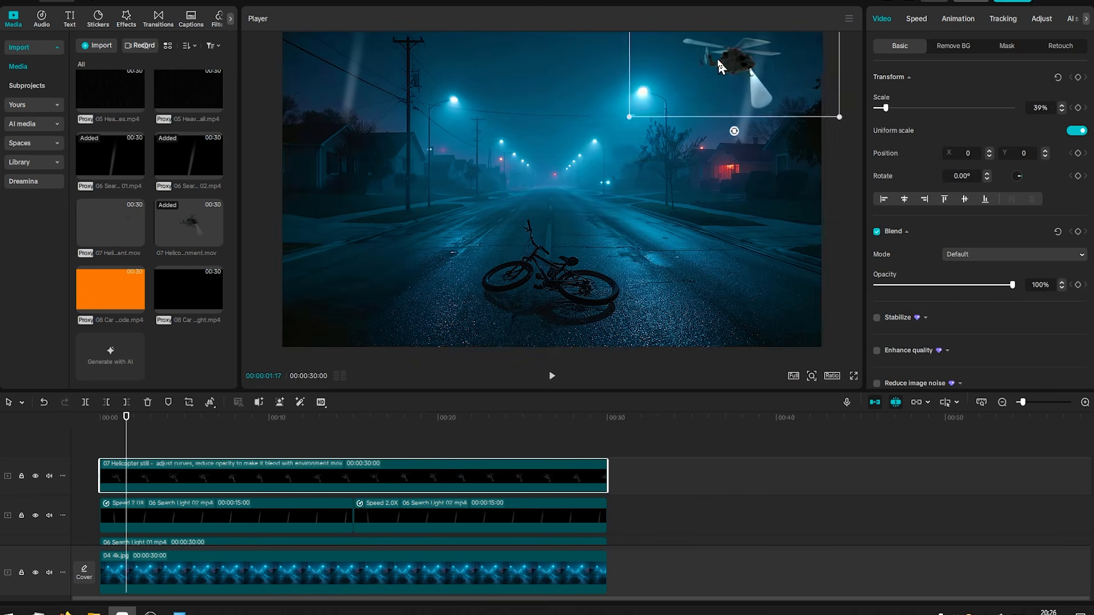
{"action": "left_click_drag", "start_coordinate": [716, 57], "coordinate": [715, 131]}
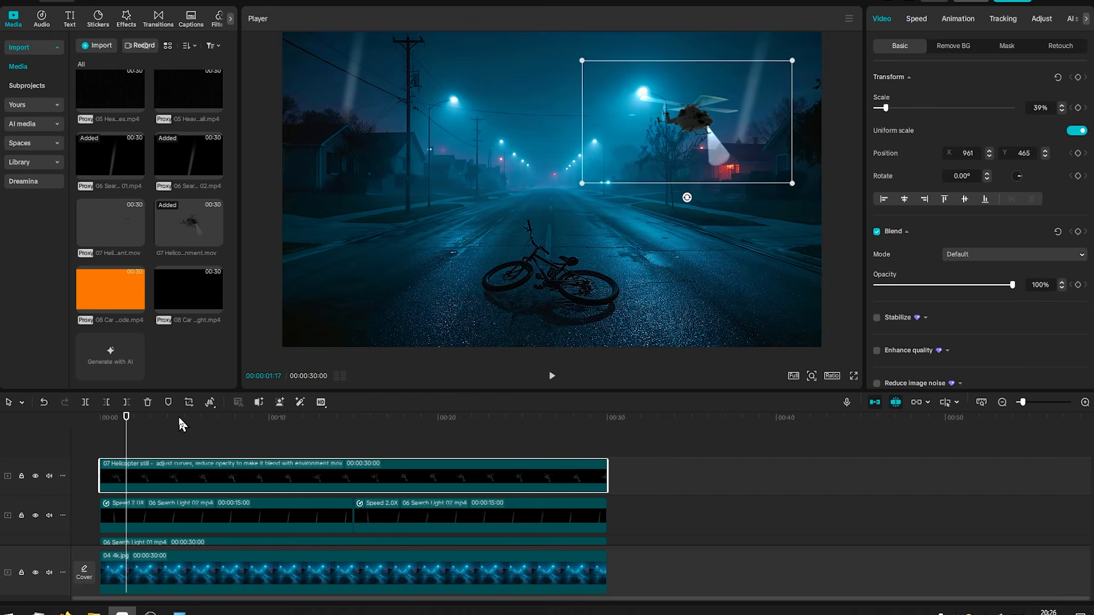
- Mirror the still helicopter clip, shrink it to 24% and move it high into the sky above the right house
{"action": "left_click", "coordinate": [210, 403]}
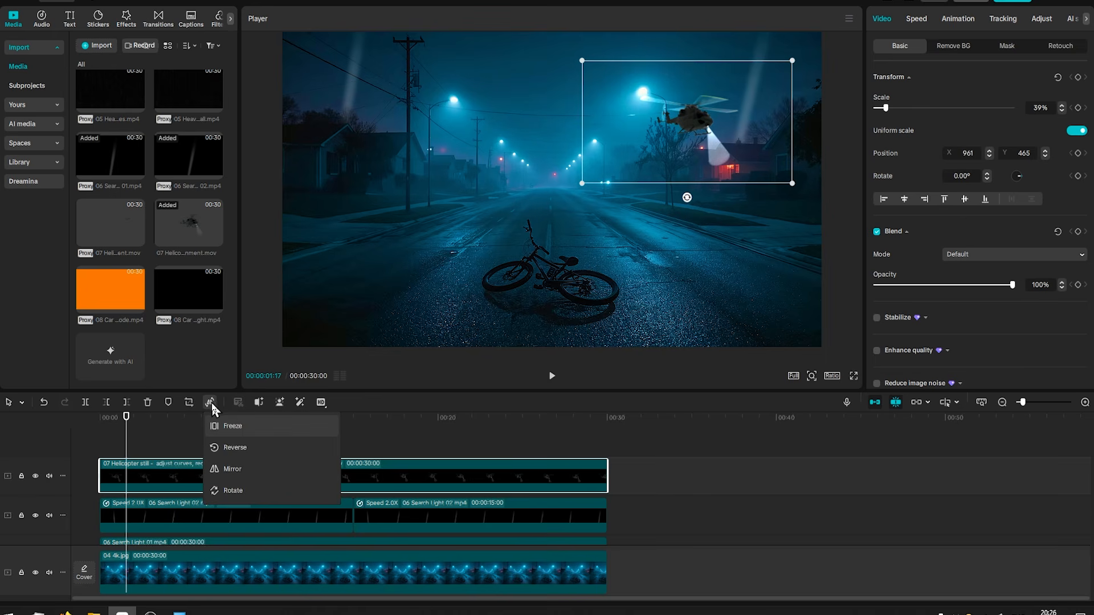
{"action": "left_click", "coordinate": [229, 469]}
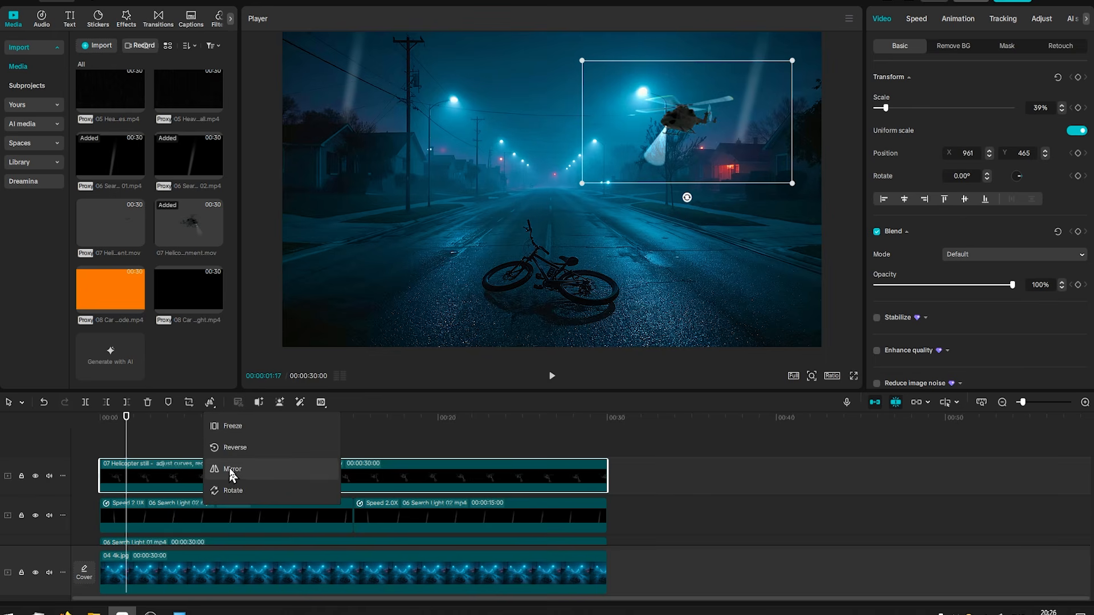
{"action": "left_click_drag", "start_coordinate": [795, 184], "coordinate": [763, 91]}
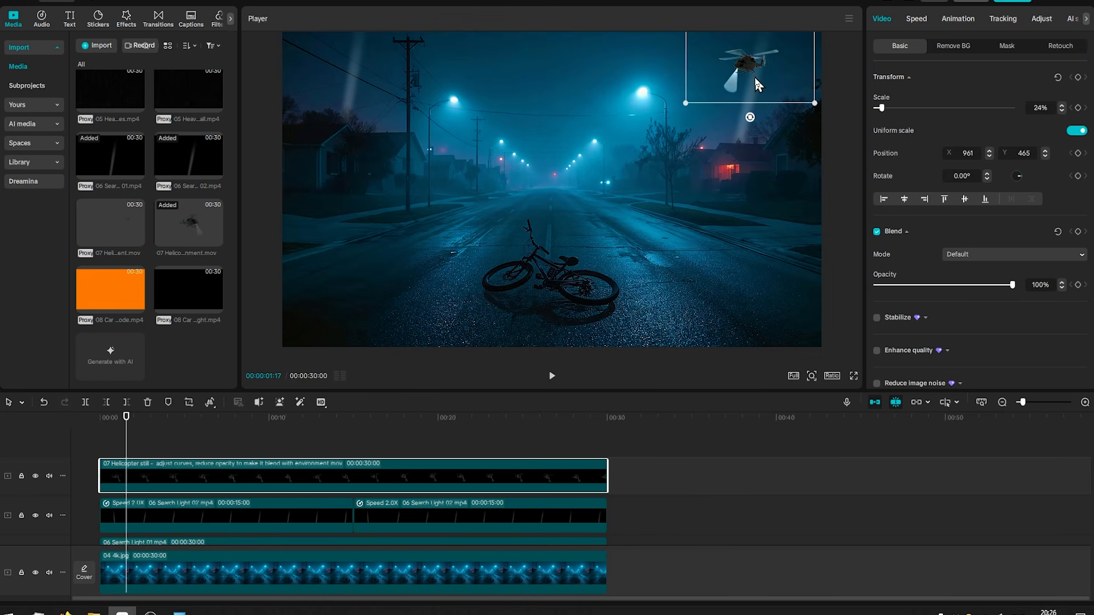
- Darken the still helicopter by lowering the white end of its Luma curve to slightly above half height
{"action": "scroll", "coordinate": [753, 75], "scroll_direction": "up", "scroll_amount": 3}
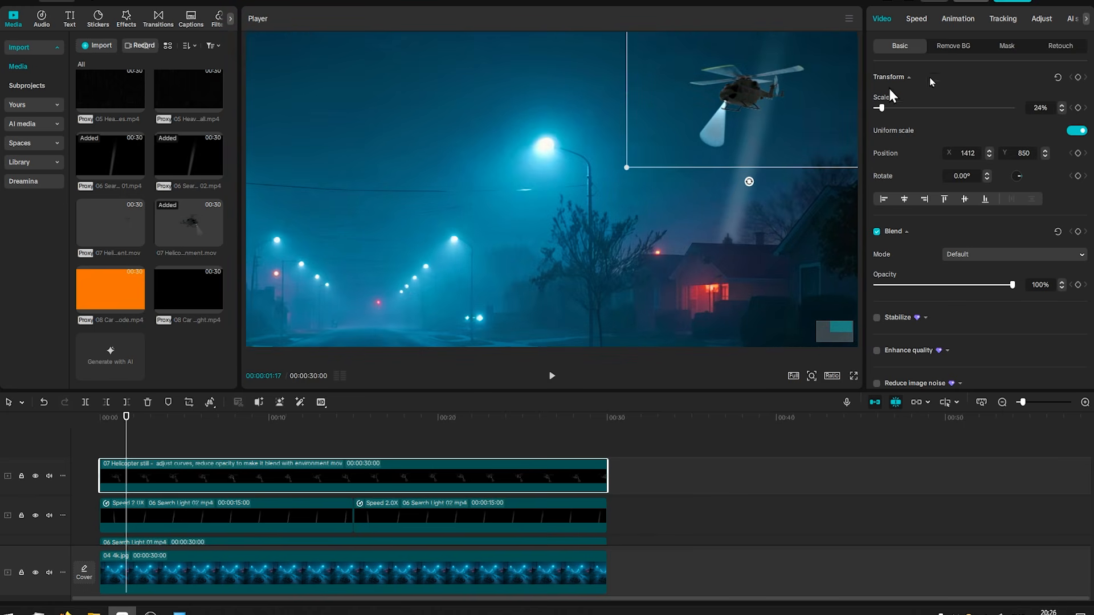
{"action": "left_click", "coordinate": [1037, 18]}
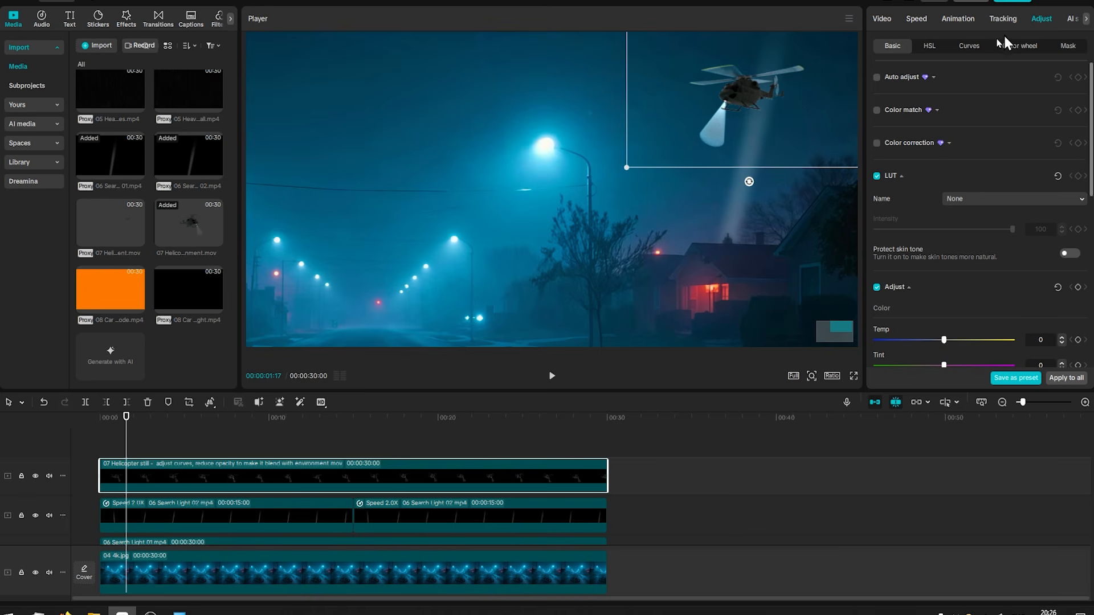
{"action": "left_click", "coordinate": [972, 47]}
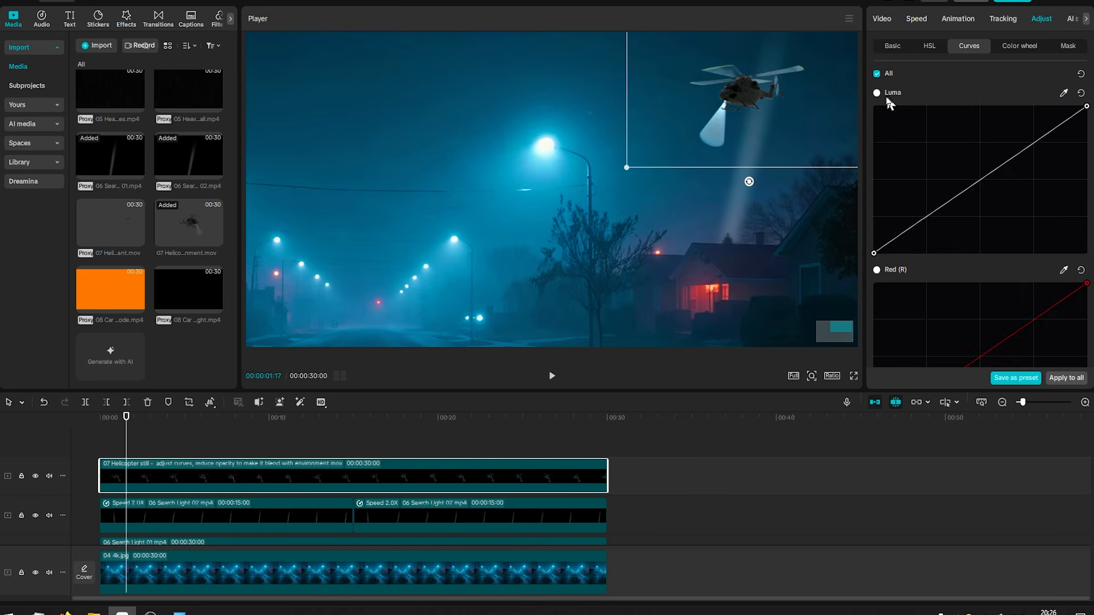
{"action": "left_click_drag", "start_coordinate": [1086, 107], "coordinate": [1091, 172]}
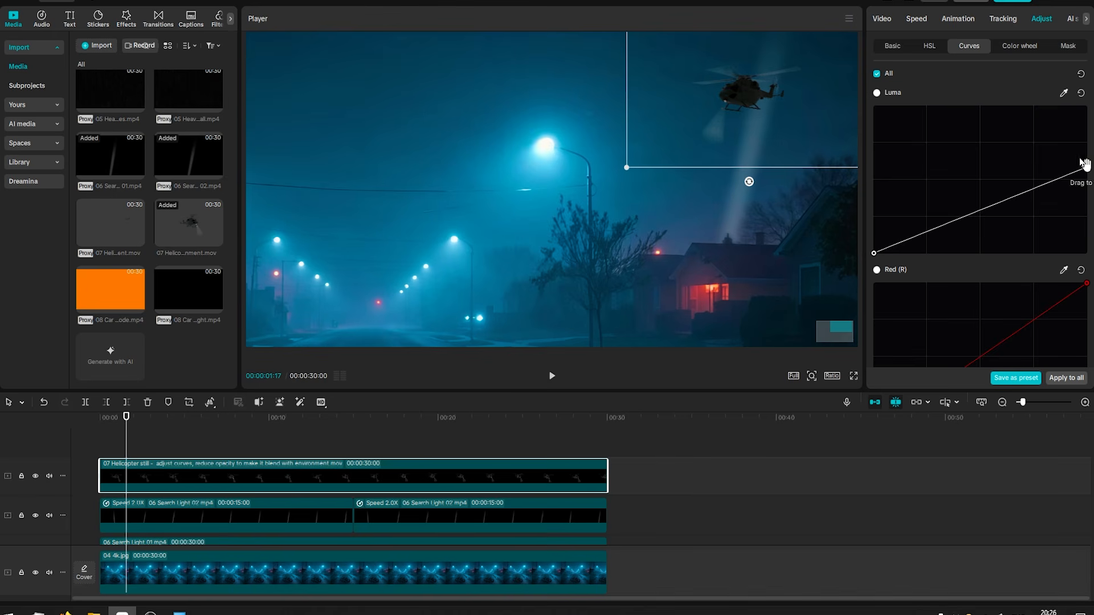
- Set the still helicopter clip's opacity to 57% so it blends into the fog
{"action": "left_click", "coordinate": [882, 19]}
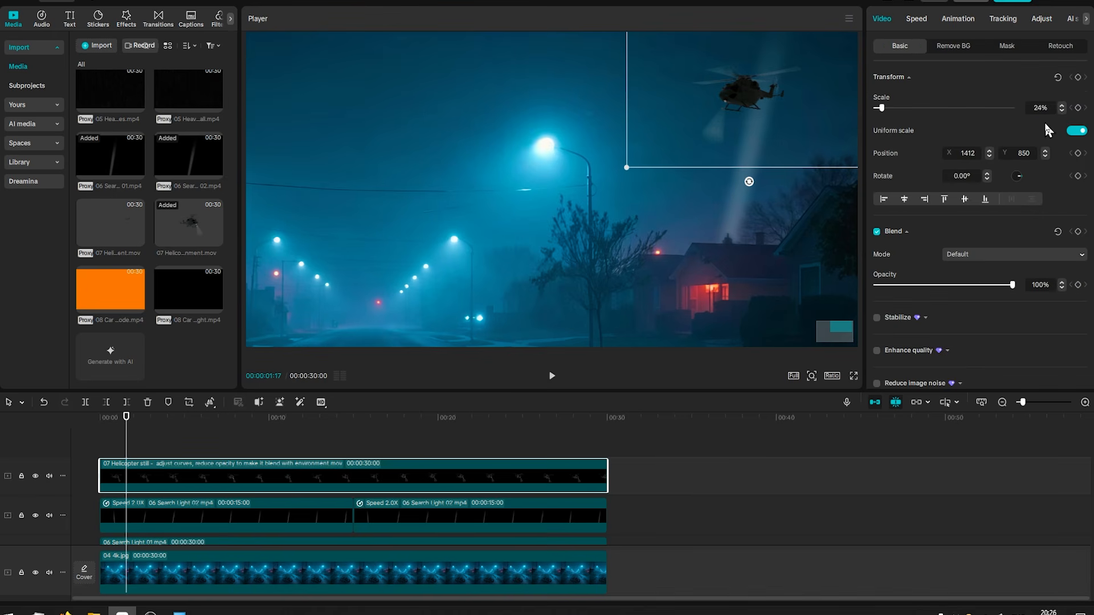
{"action": "scroll", "coordinate": [1090, 101], "scroll_direction": "down", "scroll_amount": 2}
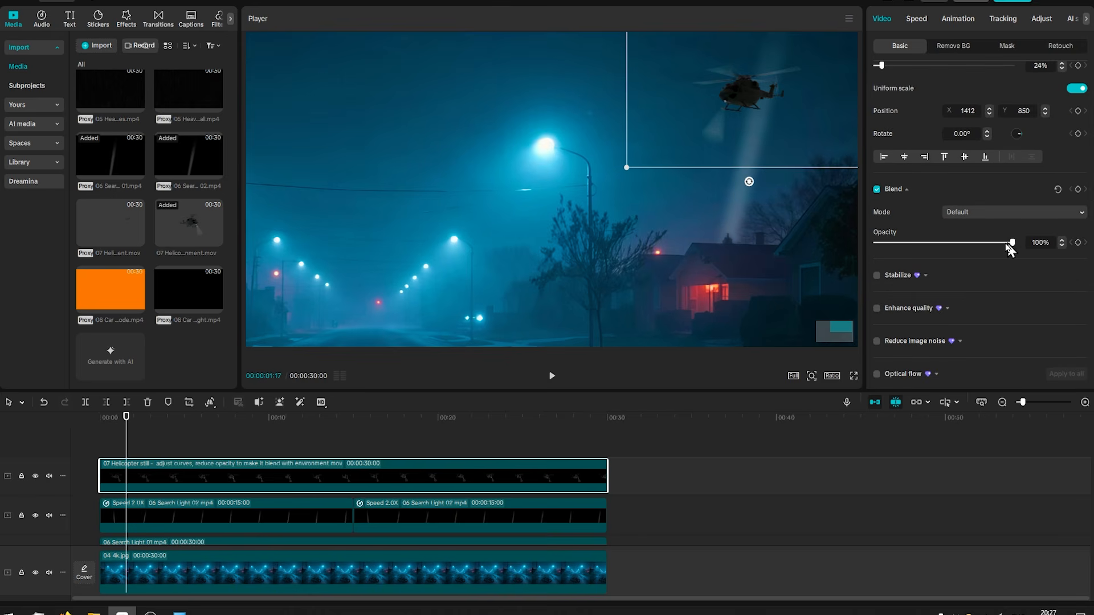
{"action": "left_click_drag", "start_coordinate": [1006, 244], "coordinate": [943, 249]}
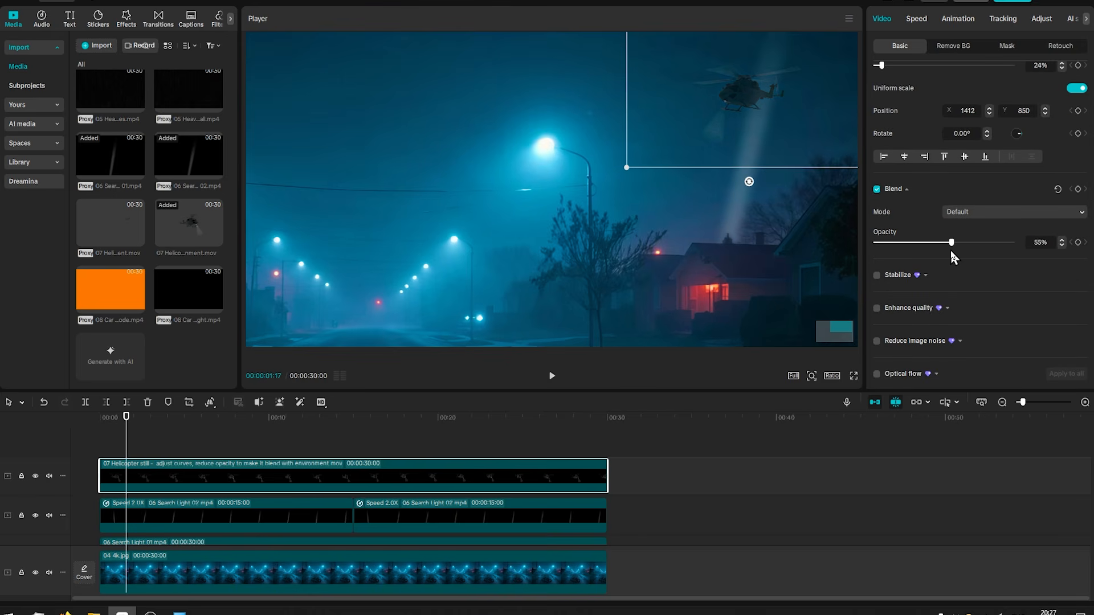
{"action": "left_click_drag", "start_coordinate": [952, 250], "coordinate": [957, 249]}
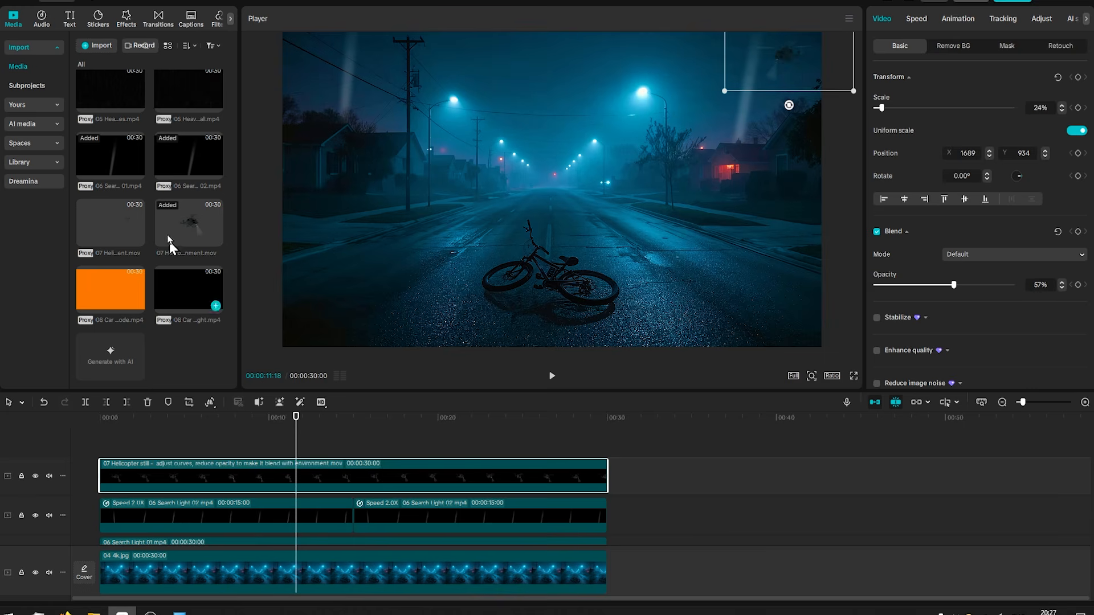
- Add the 07 Helicopter circling clip on a new top track at 60% scale and position it at X 266, Y 590
{"action": "left_click_drag", "start_coordinate": [103, 224], "coordinate": [102, 443]}
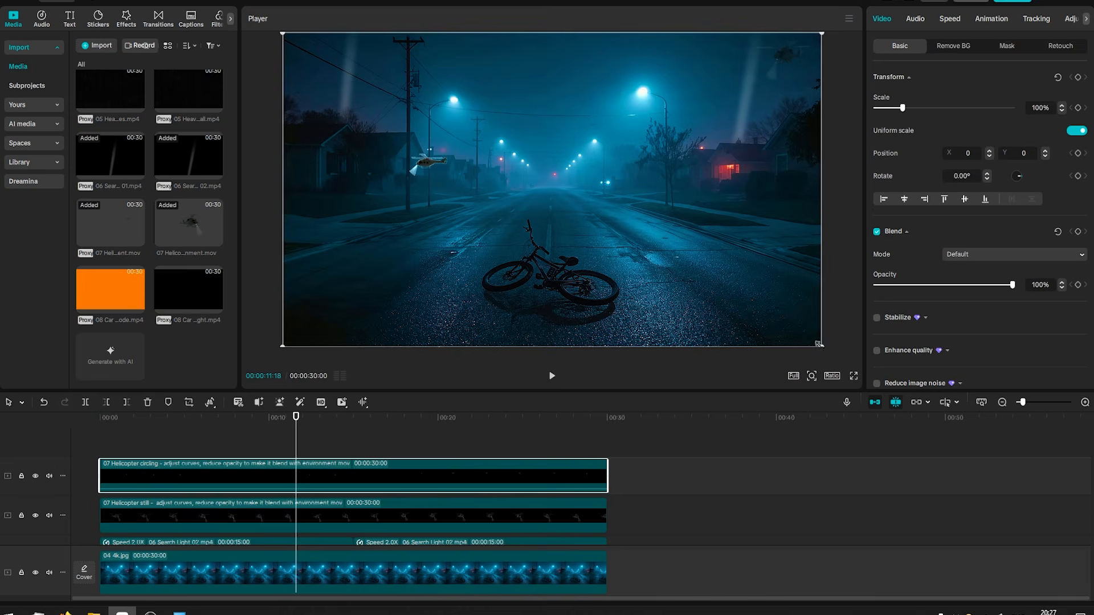
{"action": "left_click_drag", "start_coordinate": [819, 344], "coordinate": [711, 285]}
{"action": "left_click_drag", "start_coordinate": [527, 226], "coordinate": [558, 110]}
{"action": "left_click_drag", "start_coordinate": [327, 425], "coordinate": [509, 425]}
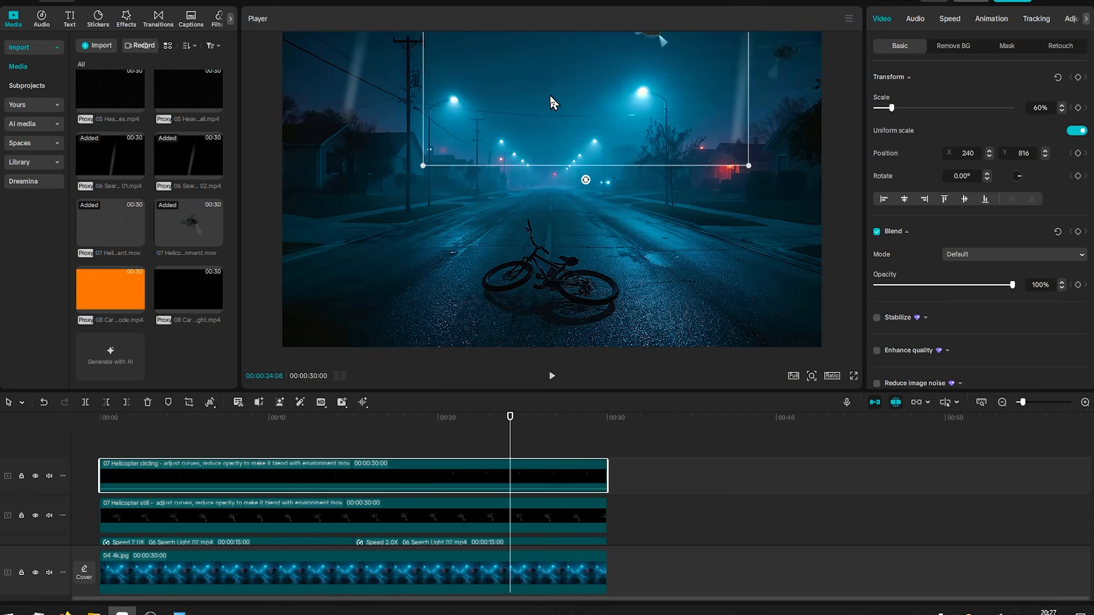
{"action": "left_click_drag", "start_coordinate": [550, 102], "coordinate": [559, 136]}
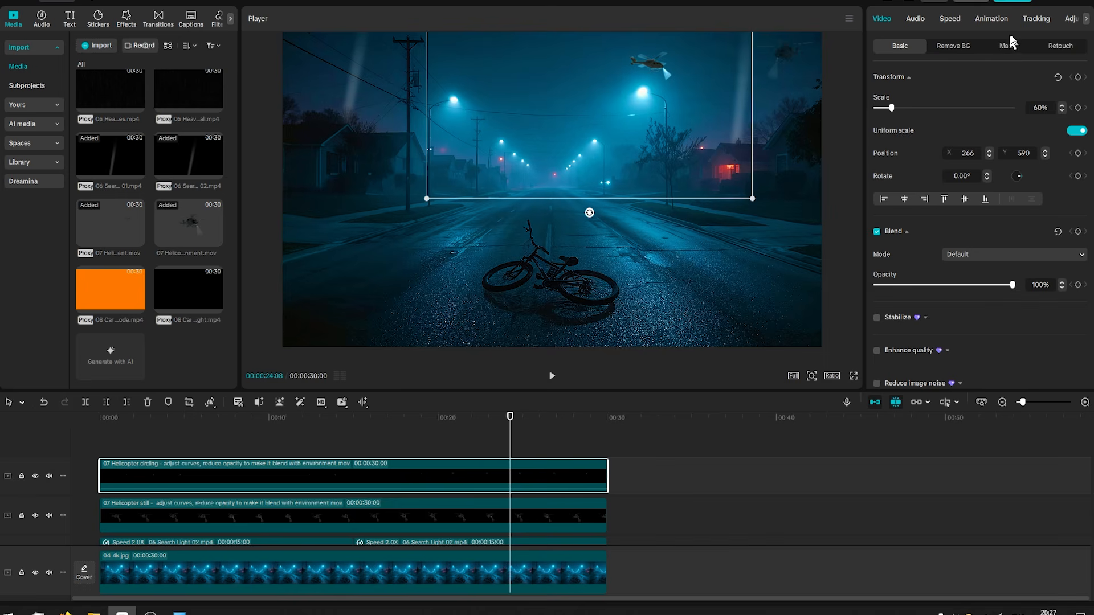
- Lower the circling helicopter's Luma curve white end to slightly above half, set its opacity to 41% and review its motion
{"action": "left_click", "coordinate": [1072, 21]}
{"action": "left_click_drag", "start_coordinate": [1086, 106], "coordinate": [1086, 166]}
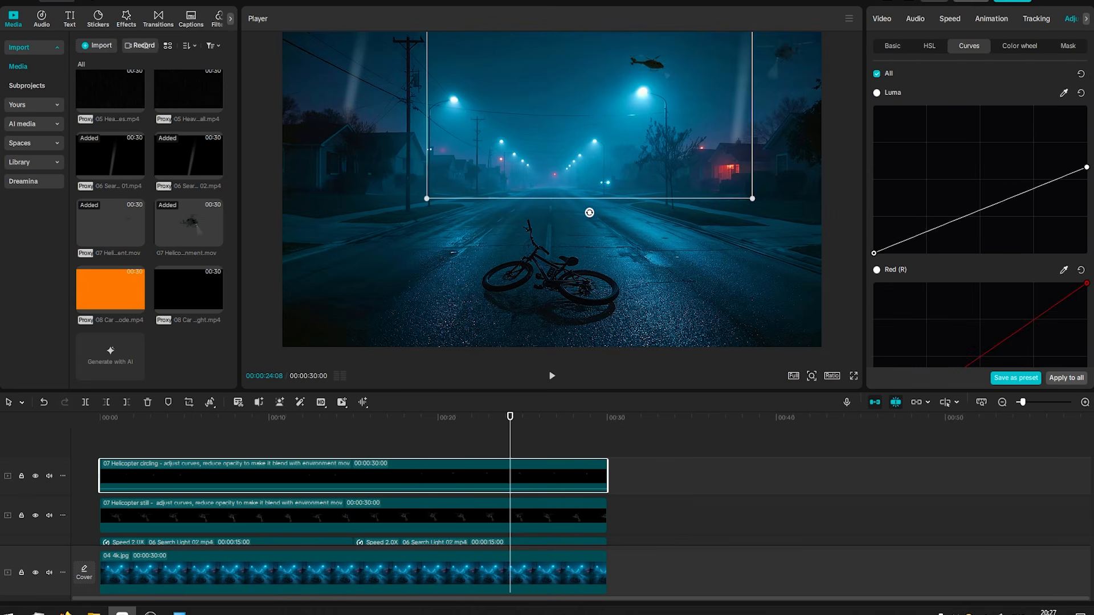
{"action": "left_click", "coordinate": [881, 19]}
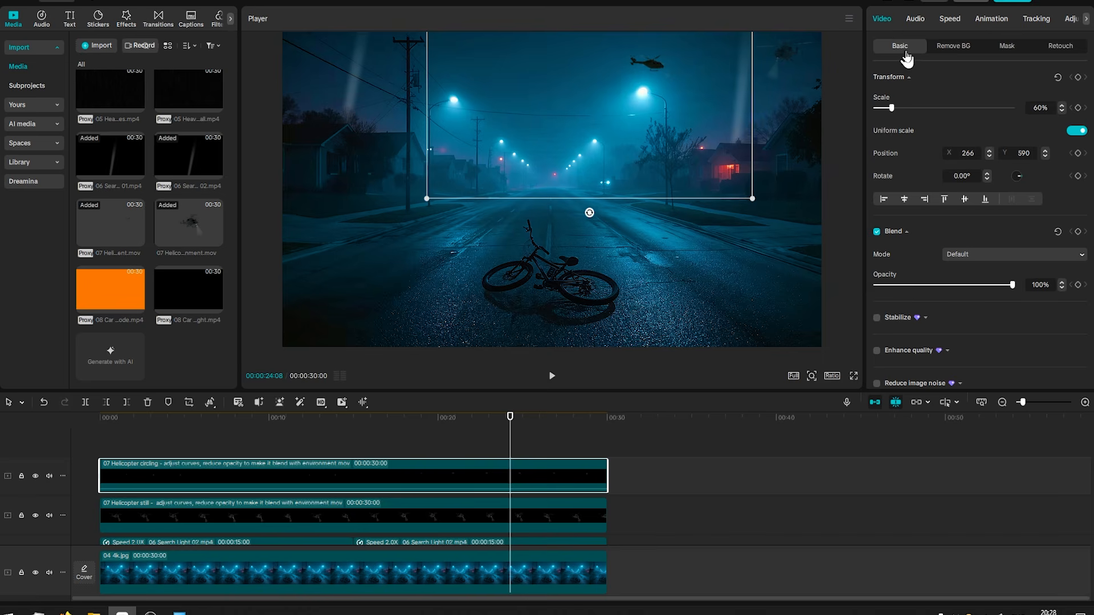
{"action": "left_click_drag", "start_coordinate": [1011, 285], "coordinate": [932, 294]}
{"action": "key", "text": "space"}
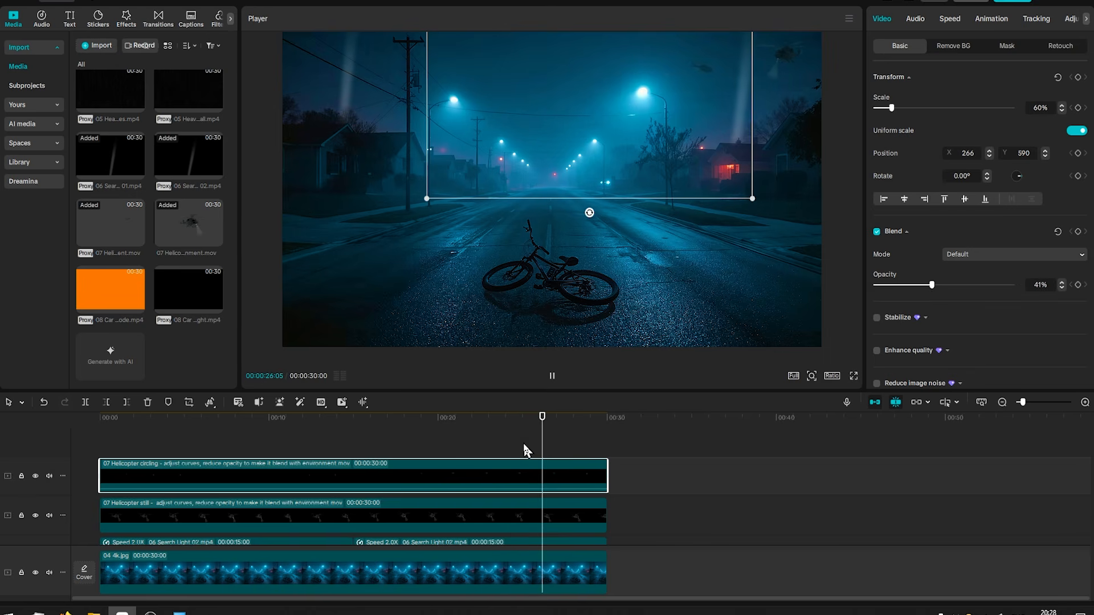
{"action": "key", "text": "space"}
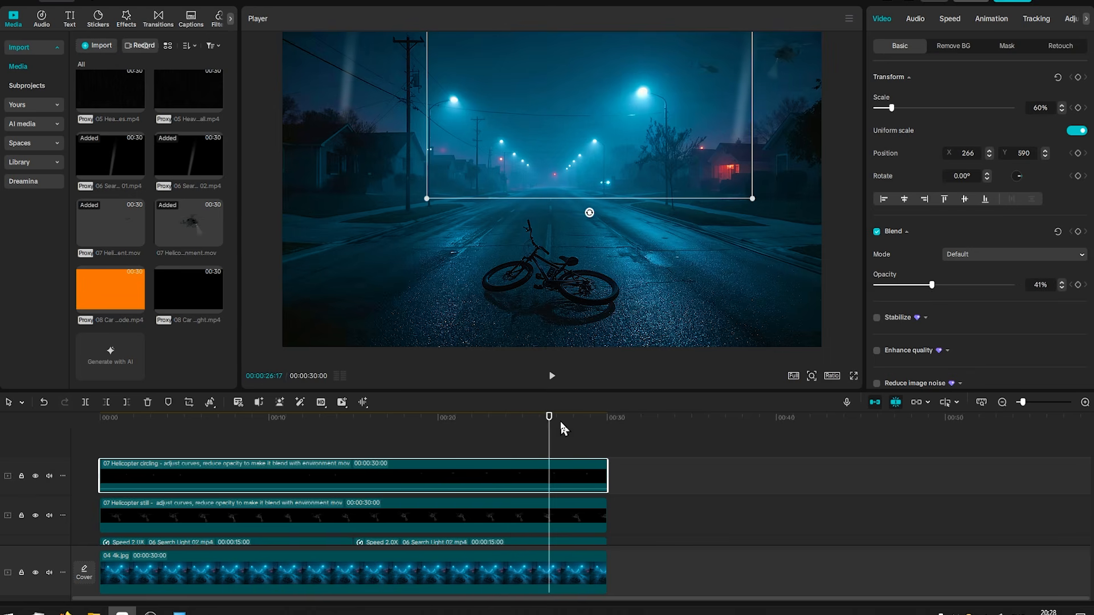
{"action": "left_click_drag", "start_coordinate": [551, 420], "coordinate": [360, 427]}
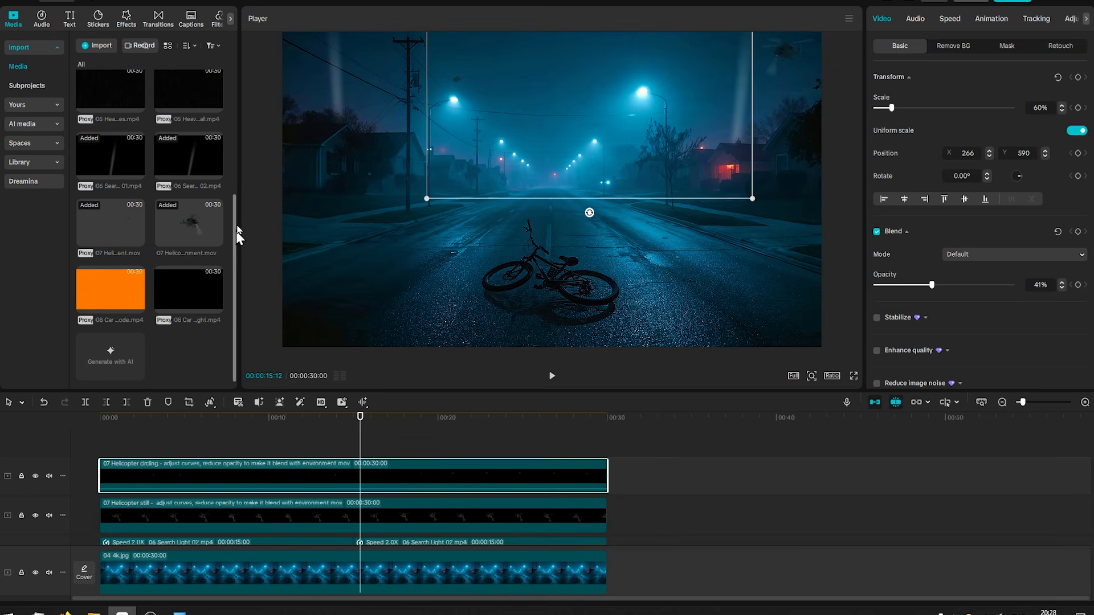
- Place 02 Red Storm FullHD v2.mp4 on the track directly above the street image and blend away its black background
{"action": "left_click_drag", "start_coordinate": [236, 231], "coordinate": [234, 122]}
{"action": "left_click_drag", "start_coordinate": [181, 156], "coordinate": [103, 548]}
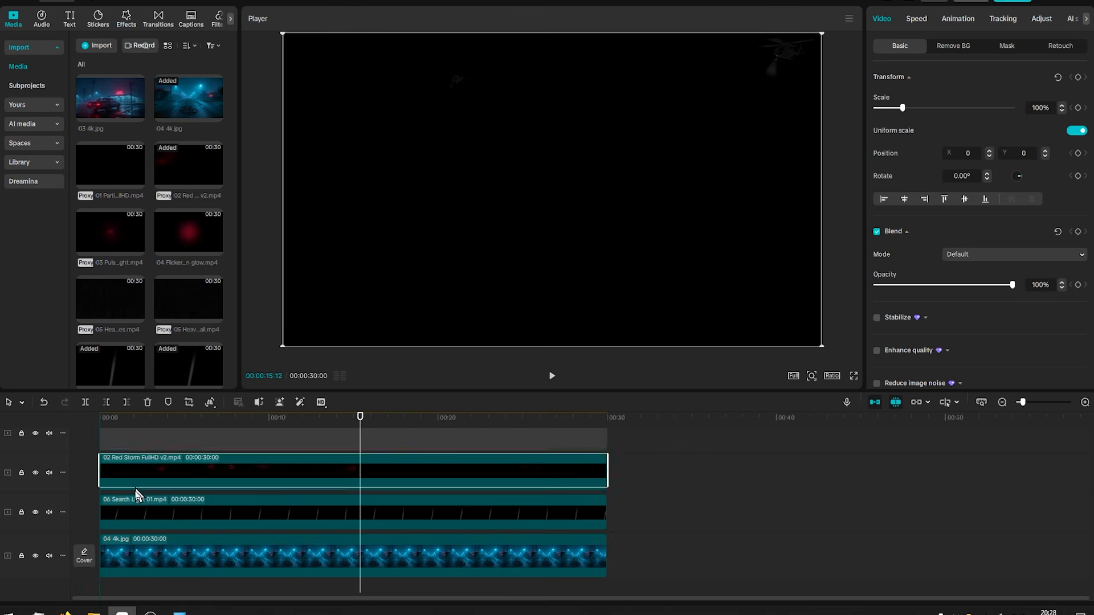
{"action": "left_click_drag", "start_coordinate": [137, 494], "coordinate": [127, 536]}
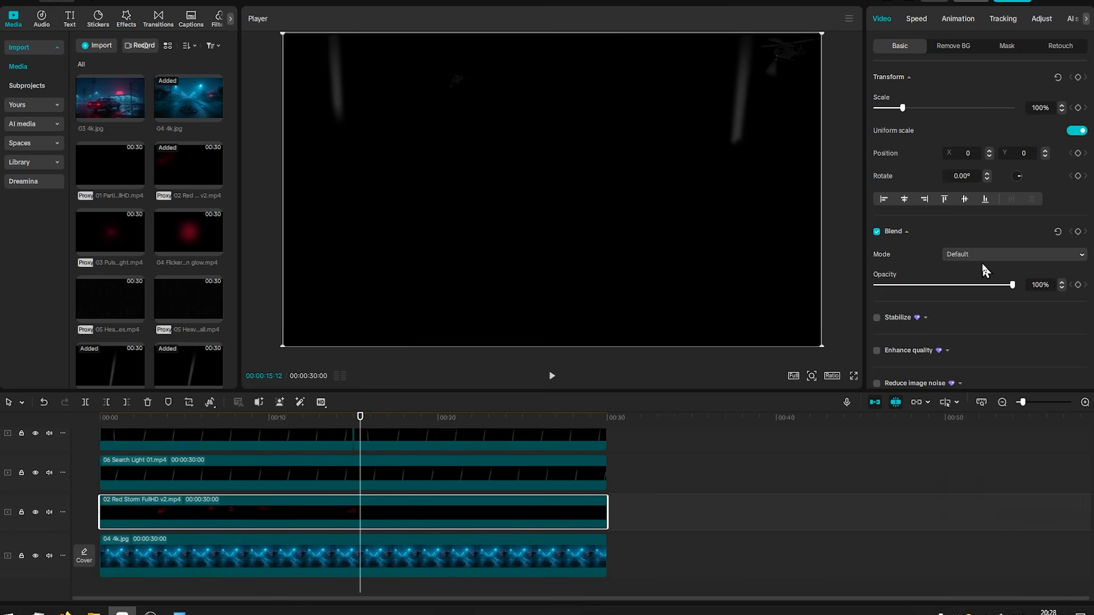
{"action": "left_click", "coordinate": [975, 255]}
{"action": "left_click", "coordinate": [969, 315]}
- Mask the Red Storm clip with a pen outline around the sky between the left house's roofline and the utility pole
{"action": "left_click", "coordinate": [1006, 46]}
{"action": "left_click", "coordinate": [907, 95]}
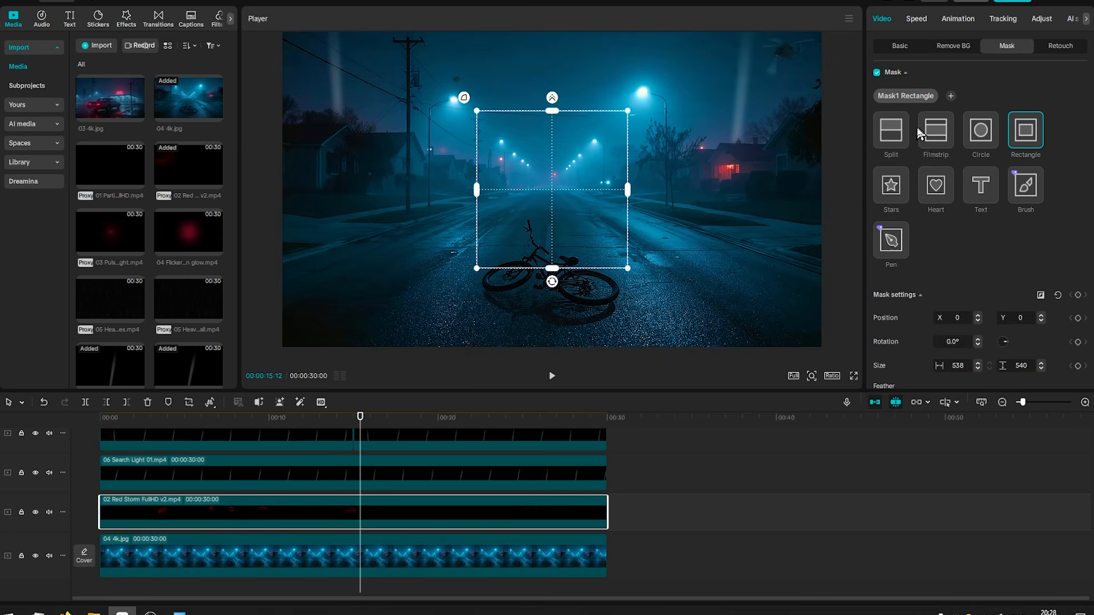
{"action": "left_click", "coordinate": [890, 241]}
{"action": "left_click", "coordinate": [401, 52]}
{"action": "left_click", "coordinate": [398, 115]}
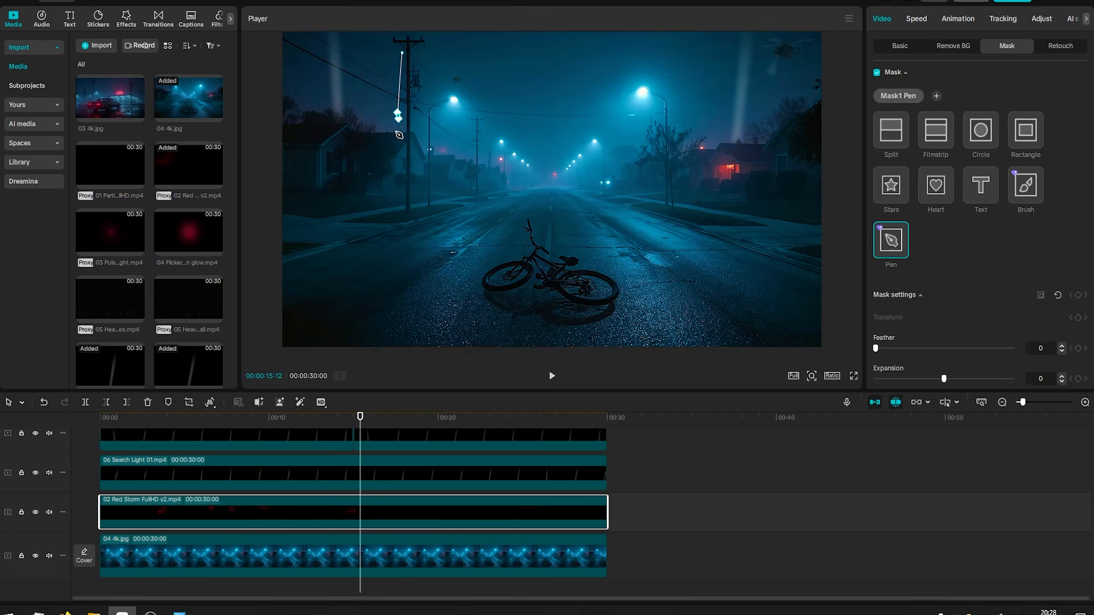
{"action": "left_click", "coordinate": [405, 129]}
{"action": "left_click", "coordinate": [385, 129]}
{"action": "left_click", "coordinate": [362, 124]}
{"action": "left_click", "coordinate": [349, 111]}
{"action": "left_click", "coordinate": [331, 101]}
{"action": "left_click", "coordinate": [297, 98]}
{"action": "left_click", "coordinate": [477, 121]}
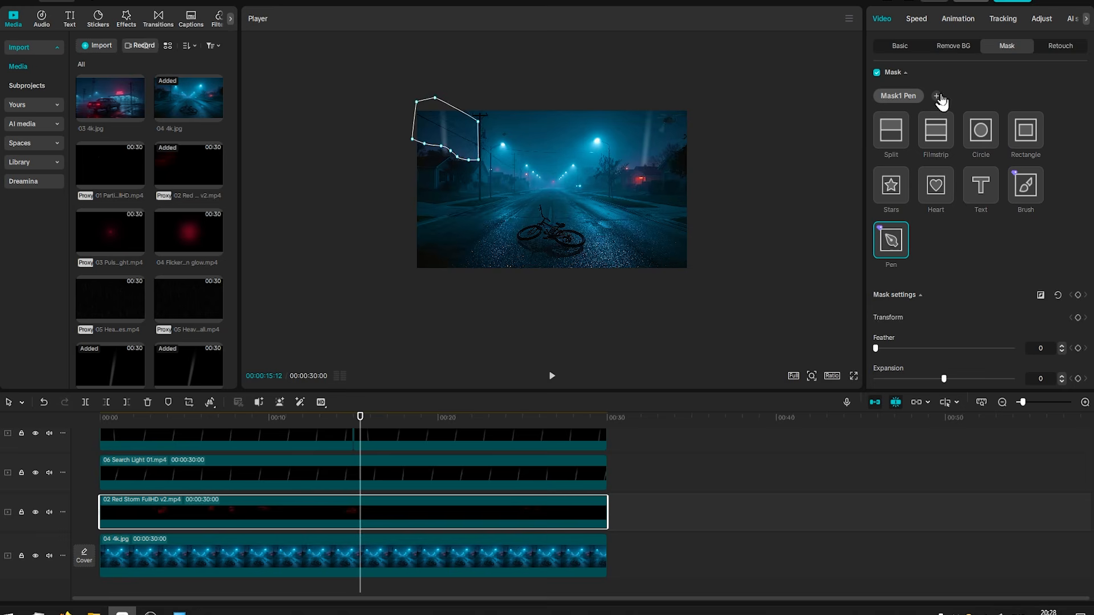
- Add a second pen mask to the Red Storm clip around the sky from the utility pole past the right house, below the street lamps
{"action": "left_click", "coordinate": [936, 96]}
{"action": "scroll", "coordinate": [526, 100], "scroll_direction": "up", "scroll_amount": 5}
{"action": "left_click", "coordinate": [430, 37]}
{"action": "left_click", "coordinate": [425, 59]}
{"action": "left_click", "coordinate": [421, 70]}
{"action": "left_click", "coordinate": [432, 102]}
{"action": "left_click", "coordinate": [429, 114]}
{"action": "key", "text": "ctrl+z"}
{"action": "left_click", "coordinate": [617, 96]}
{"action": "left_click", "coordinate": [635, 85]}
{"action": "left_click", "coordinate": [668, 83]}
{"action": "left_click", "coordinate": [696, 94]}
{"action": "left_click", "coordinate": [731, 79]}
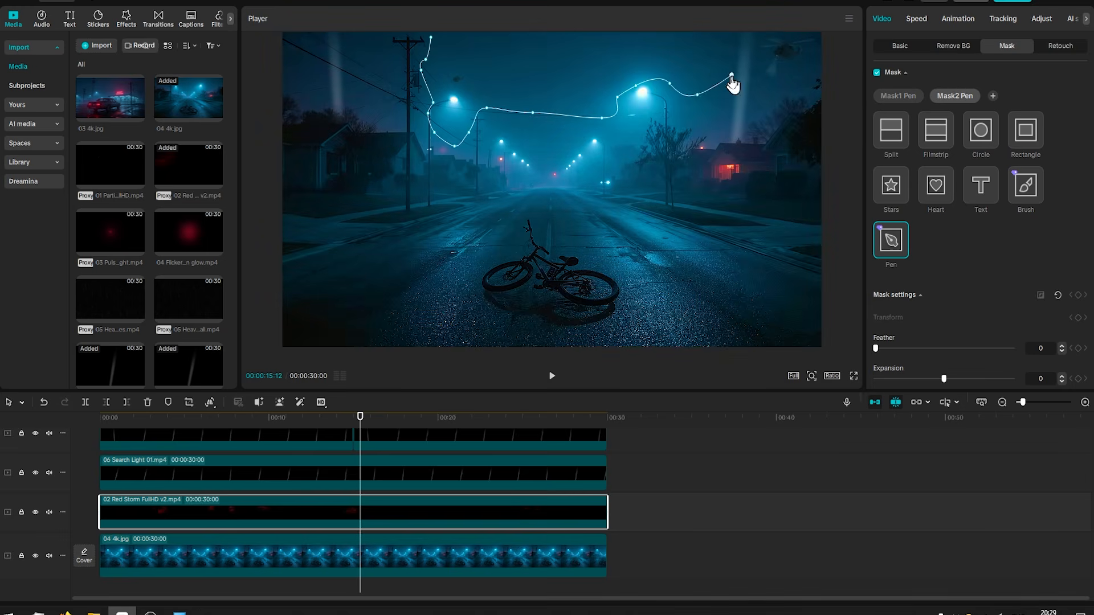
{"action": "scroll", "coordinate": [700, 102], "scroll_direction": "down", "scroll_amount": 3}
{"action": "key", "text": "ctrl+z"}
{"action": "left_click", "coordinate": [466, 83]}
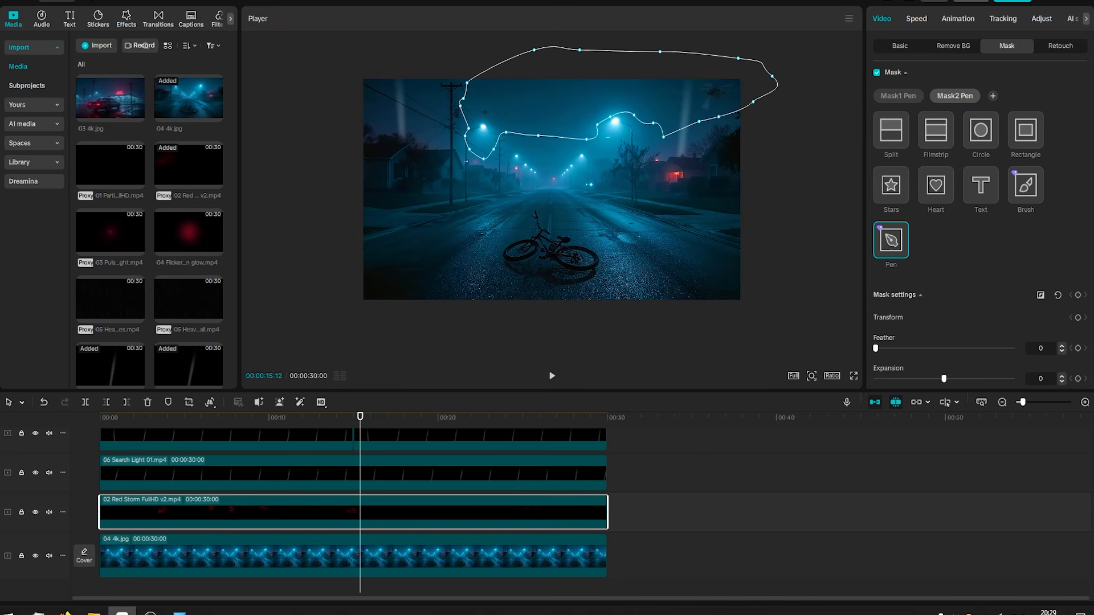
- Feather both pen masks of the Red Storm clip, setting Mask1's feather to 54
{"action": "left_click_drag", "start_coordinate": [876, 348], "coordinate": [920, 349]}
{"action": "left_click", "coordinate": [898, 96]}
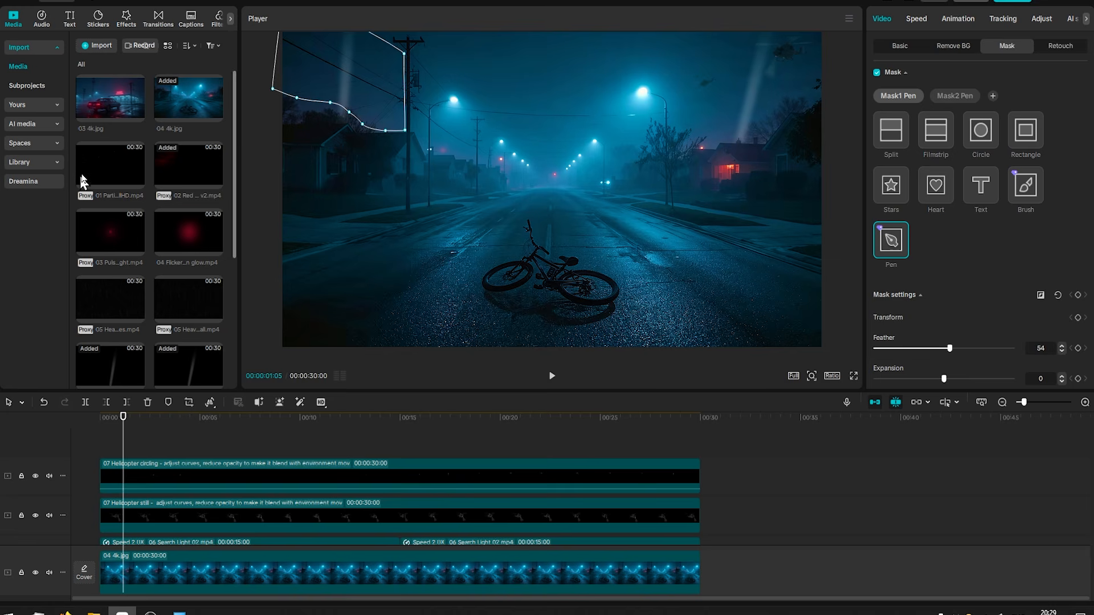
- Place 01 Particles FullHD.mp4 on a new topmost track from the timeline start, with Screen blending and 60% opacity
{"action": "left_click_drag", "start_coordinate": [94, 159], "coordinate": [101, 439]}
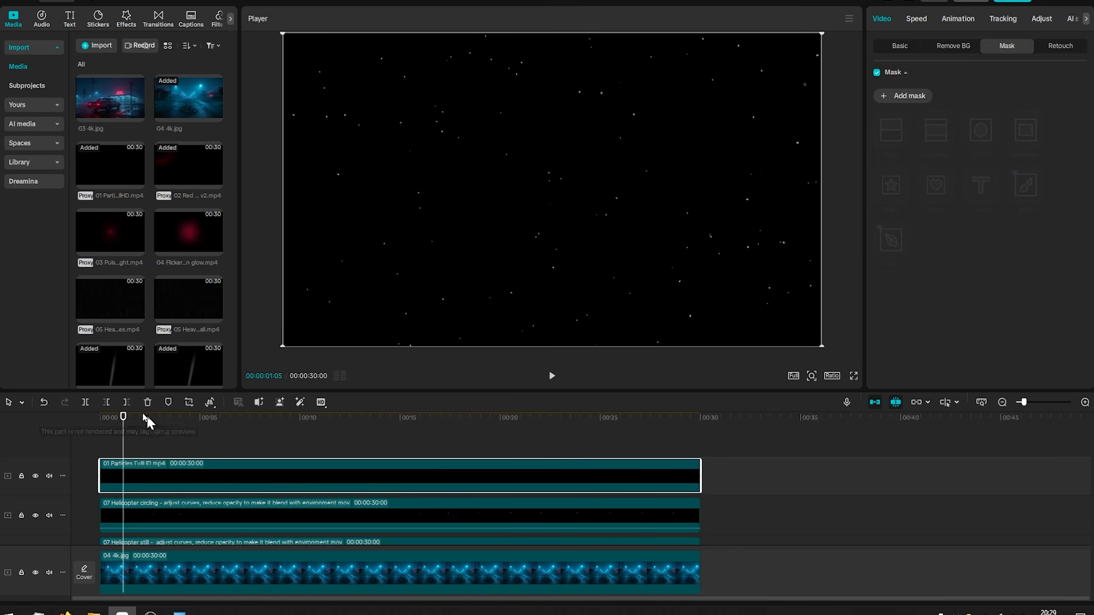
{"action": "left_click", "coordinate": [899, 48]}
{"action": "left_click", "coordinate": [989, 254]}
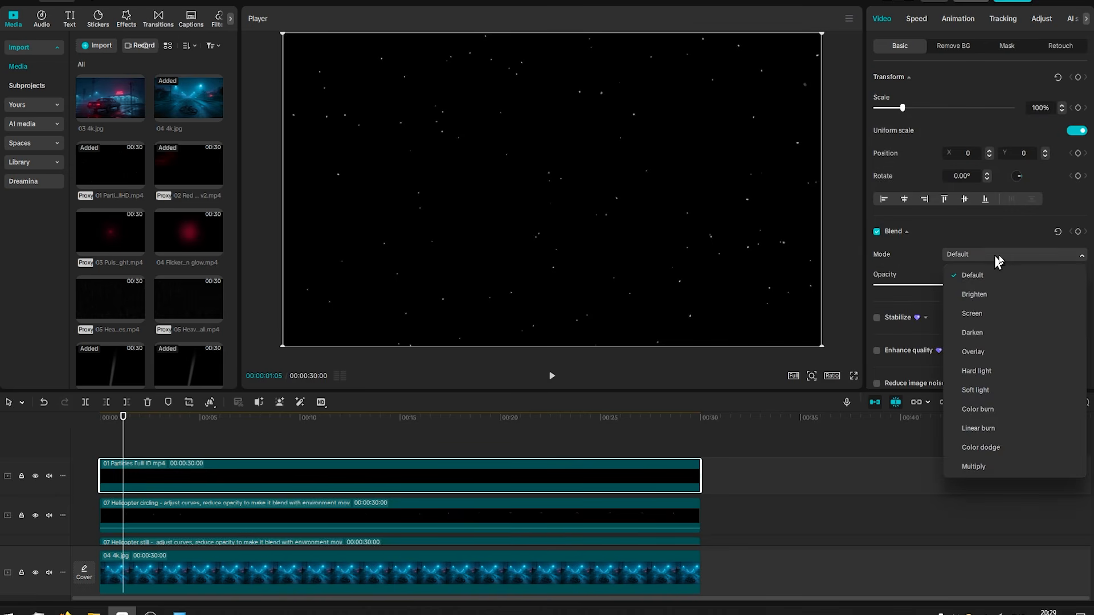
{"action": "left_click", "coordinate": [985, 315]}
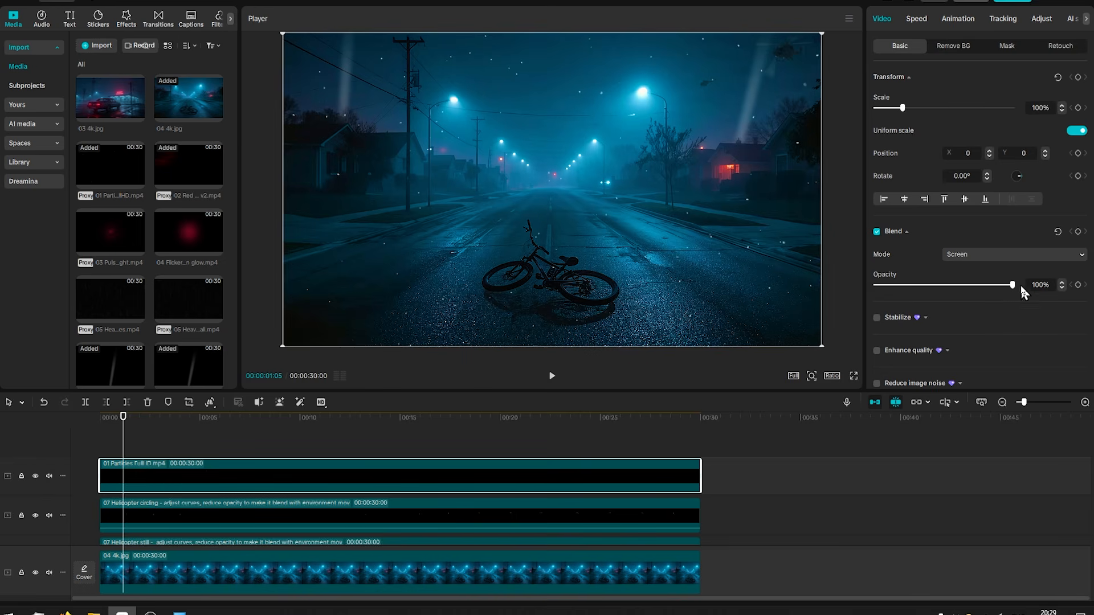
{"action": "left_click_drag", "start_coordinate": [1010, 288], "coordinate": [958, 290]}
{"action": "left_click_drag", "start_coordinate": [123, 416], "coordinate": [255, 417]}
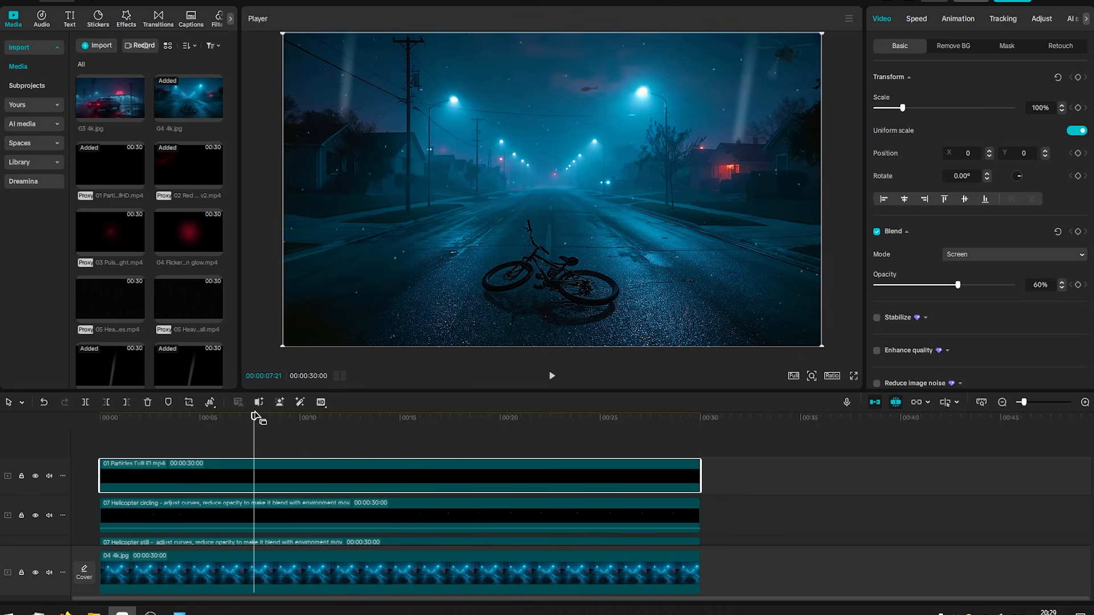
- Duplicate the particles clip onto a new track directly above it and reverse the copy
{"action": "left_click_drag", "start_coordinate": [187, 474], "coordinate": [193, 450]}
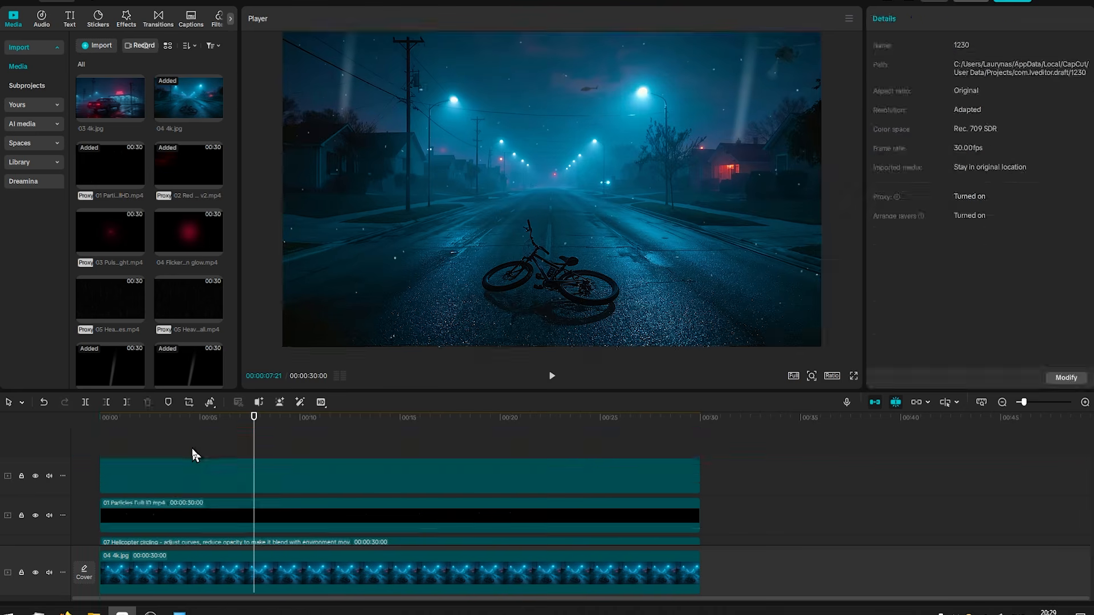
{"action": "left_click", "coordinate": [210, 403]}
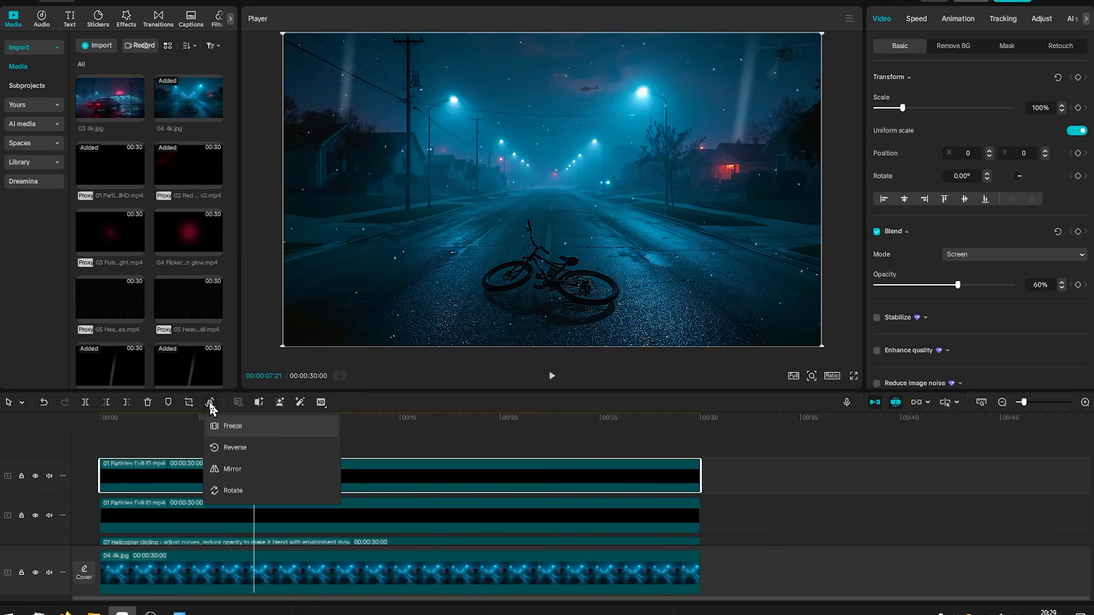
{"action": "left_click", "coordinate": [234, 448]}
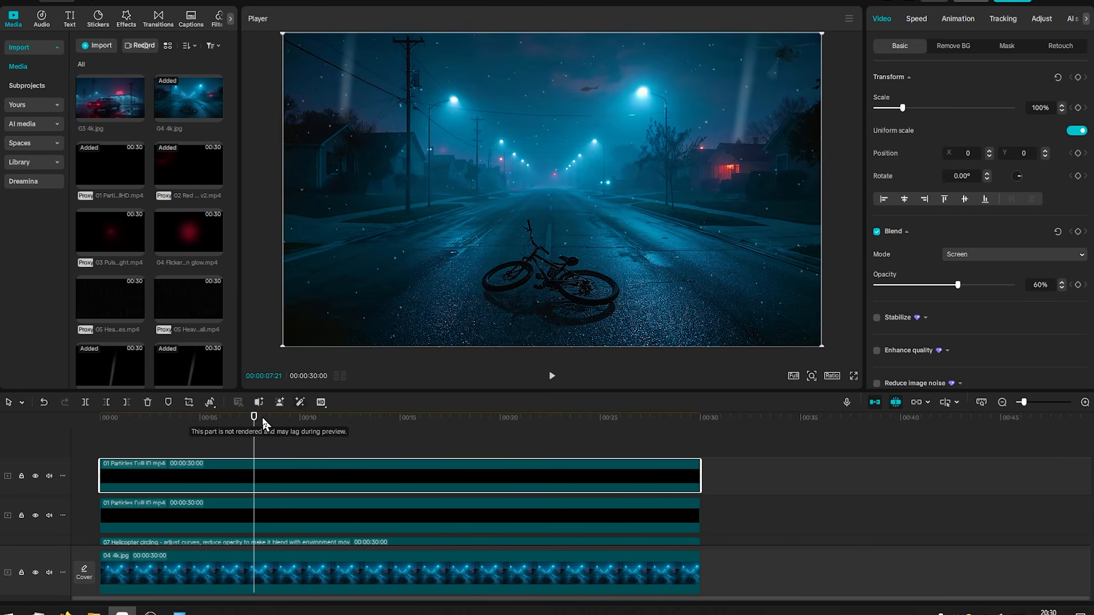
- Compare the scene with and without the reversed particles copy, and set that copy's opacity to 35%
{"action": "left_click_drag", "start_coordinate": [254, 417], "coordinate": [240, 417]}
{"action": "left_click", "coordinate": [36, 476]}
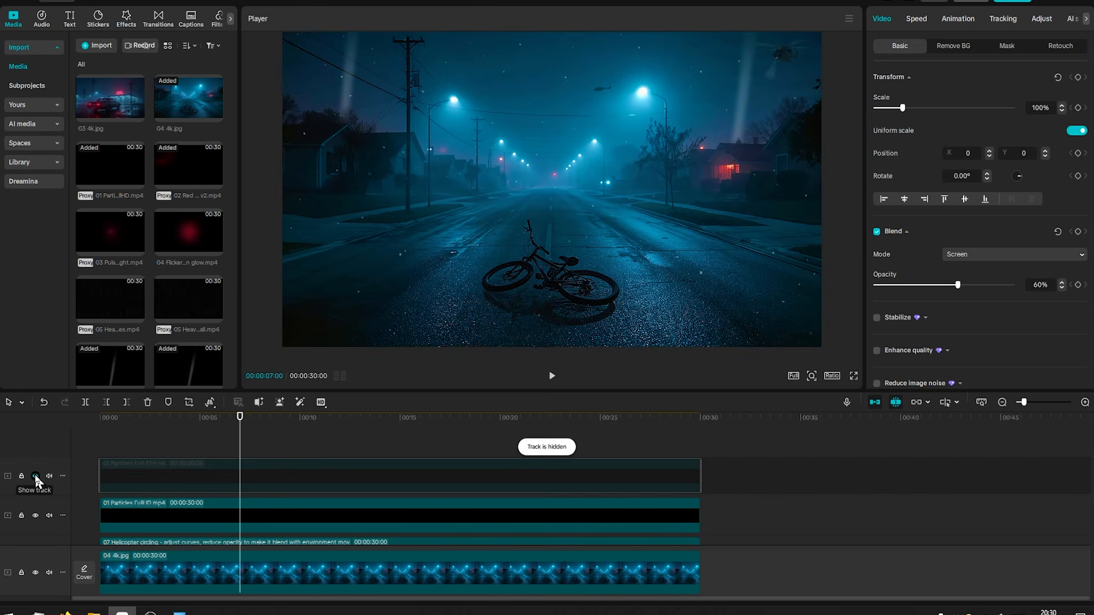
{"action": "left_click", "coordinate": [35, 478]}
{"action": "left_click", "coordinate": [949, 286]}
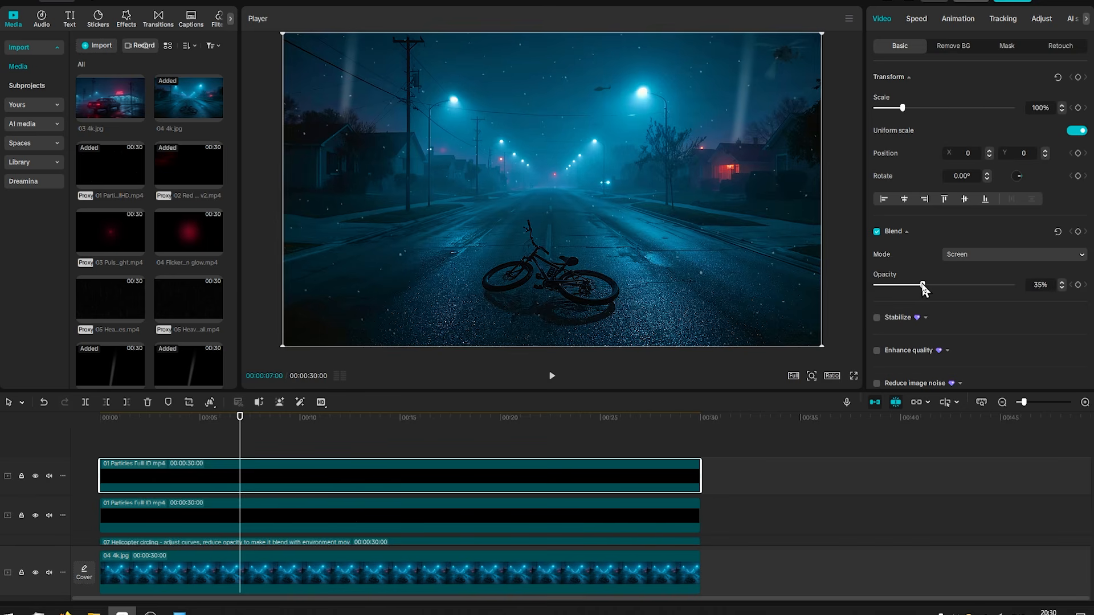
{"action": "left_click_drag", "start_coordinate": [916, 283], "coordinate": [924, 284]}
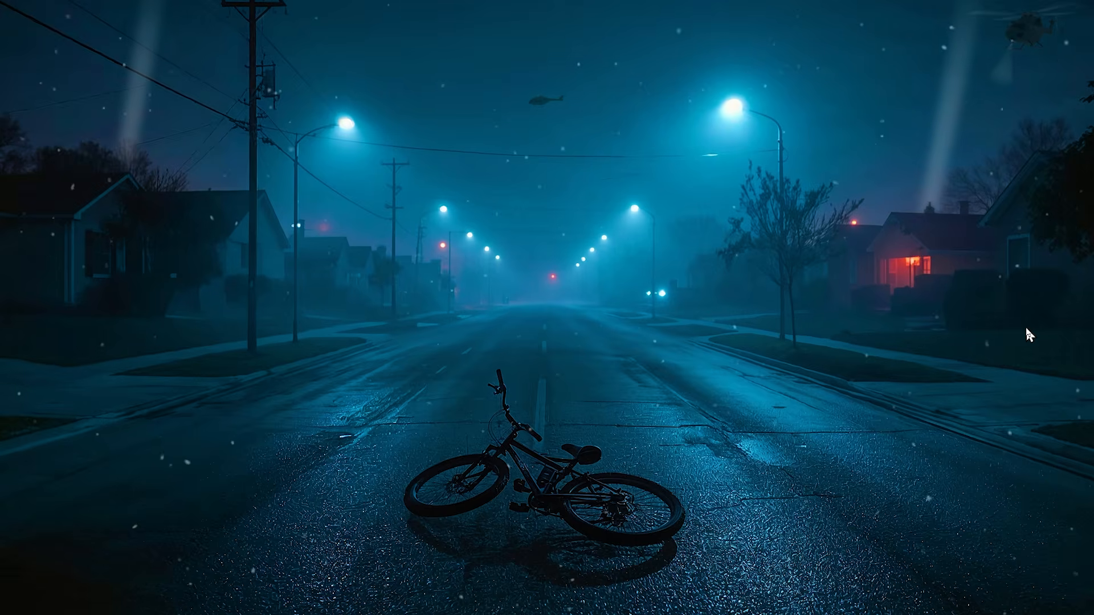